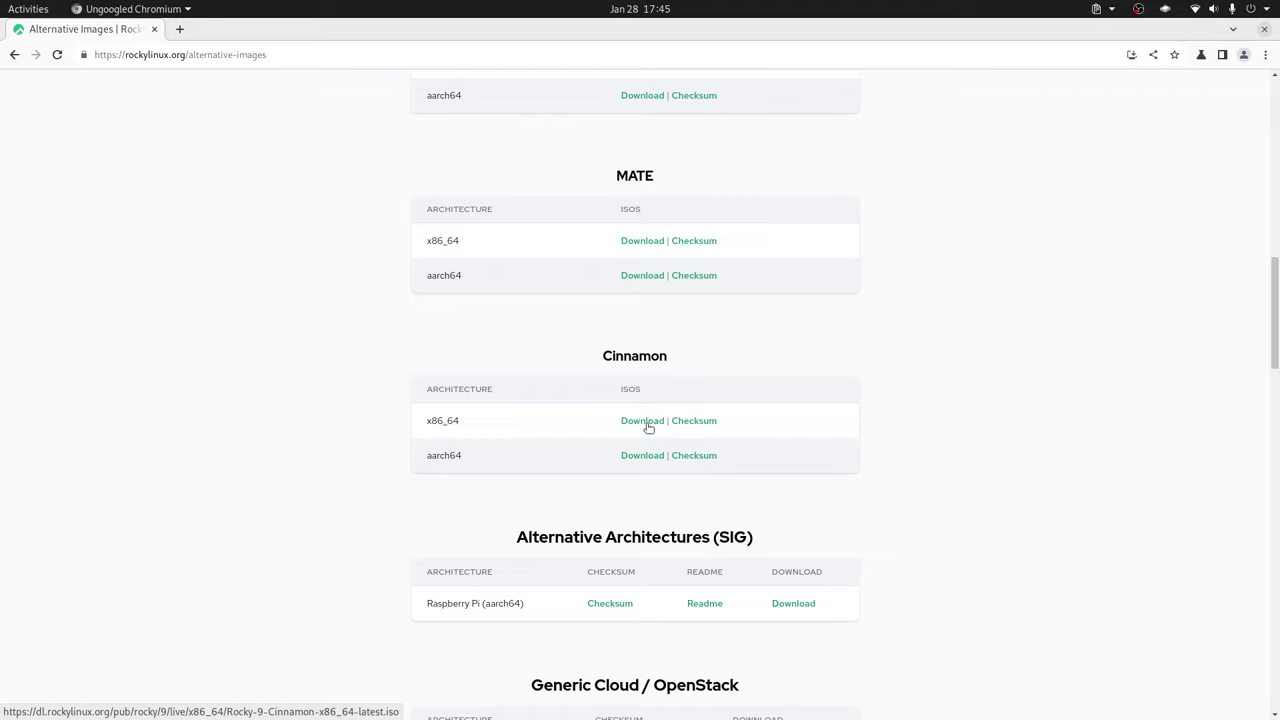
# Switch from the Rocky Linux download page in Chromium to VirtualBox Manager with Alt+Tab
pyautogui.hotkey('alt', 'Tab')
pyautogui.hotkey('alt', 'Tab')
pyautogui.hotkey('alt', 'Tab')
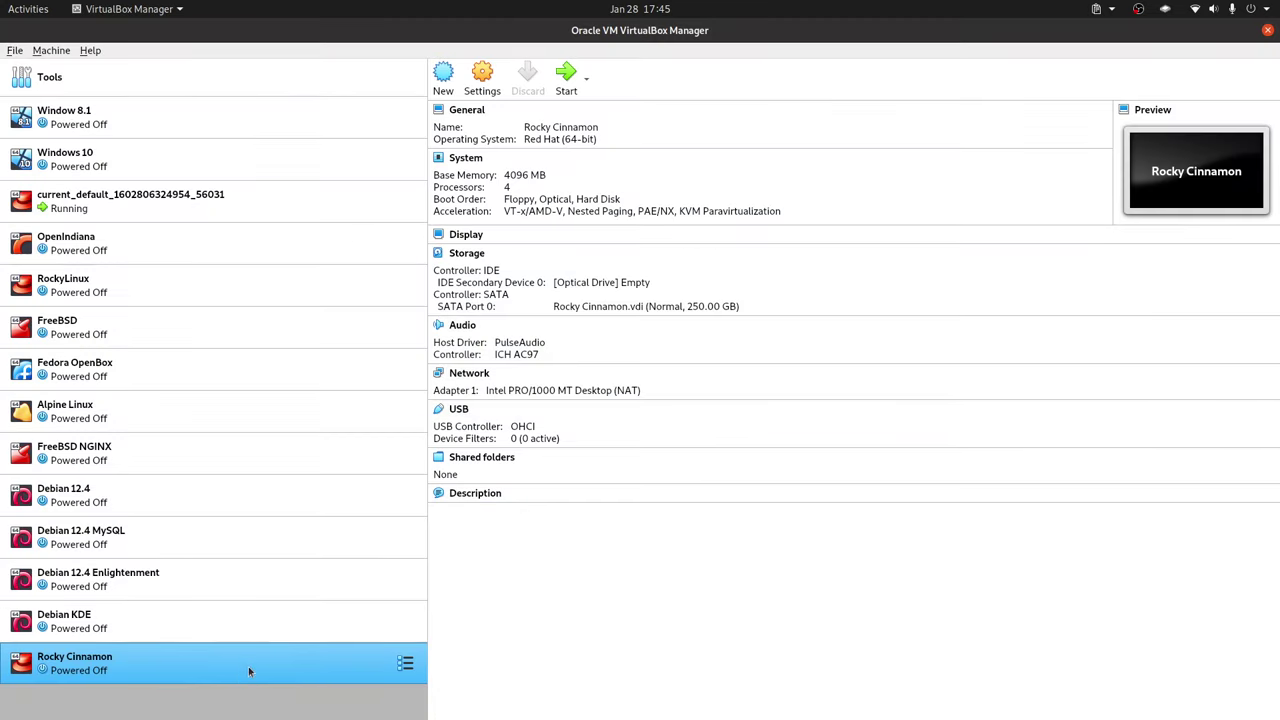
# In Rocky Cinnamon's System settings, remove Floppy from the boot order and move Hard Disk above Optical
pyautogui.rightClick(333, 670)
pyautogui.click(460, 360)
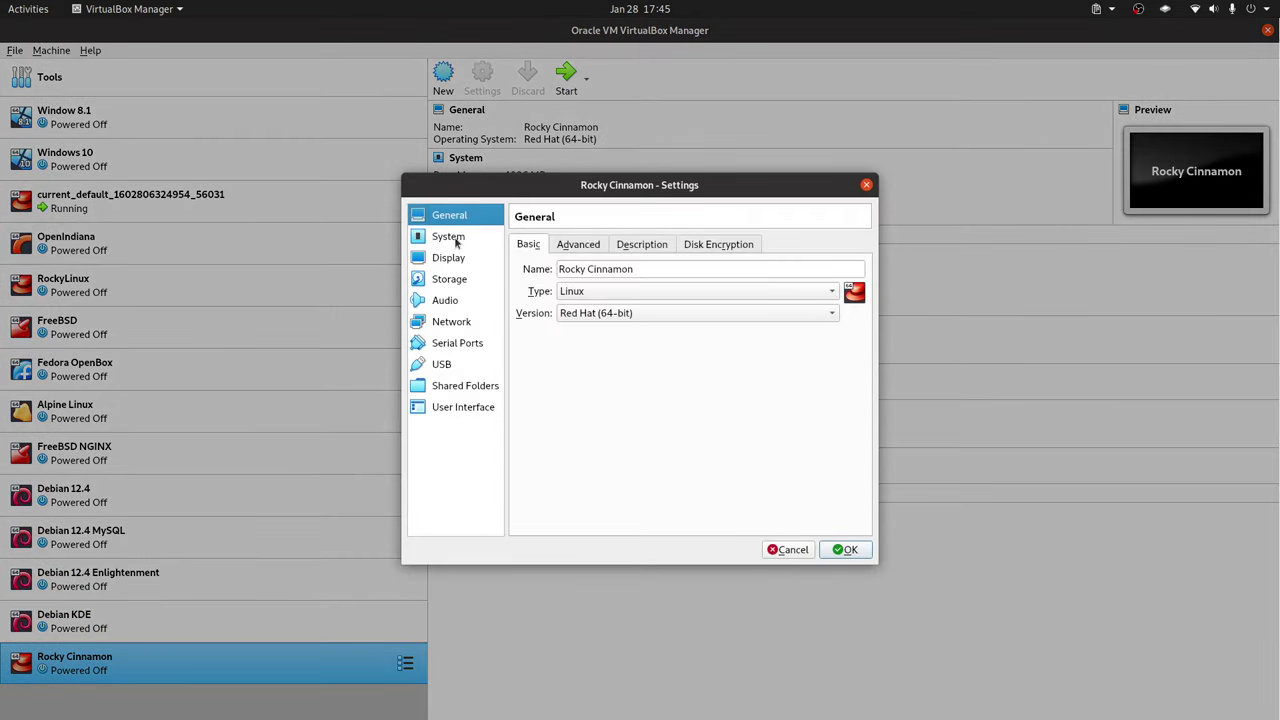
pyautogui.click(456, 240)
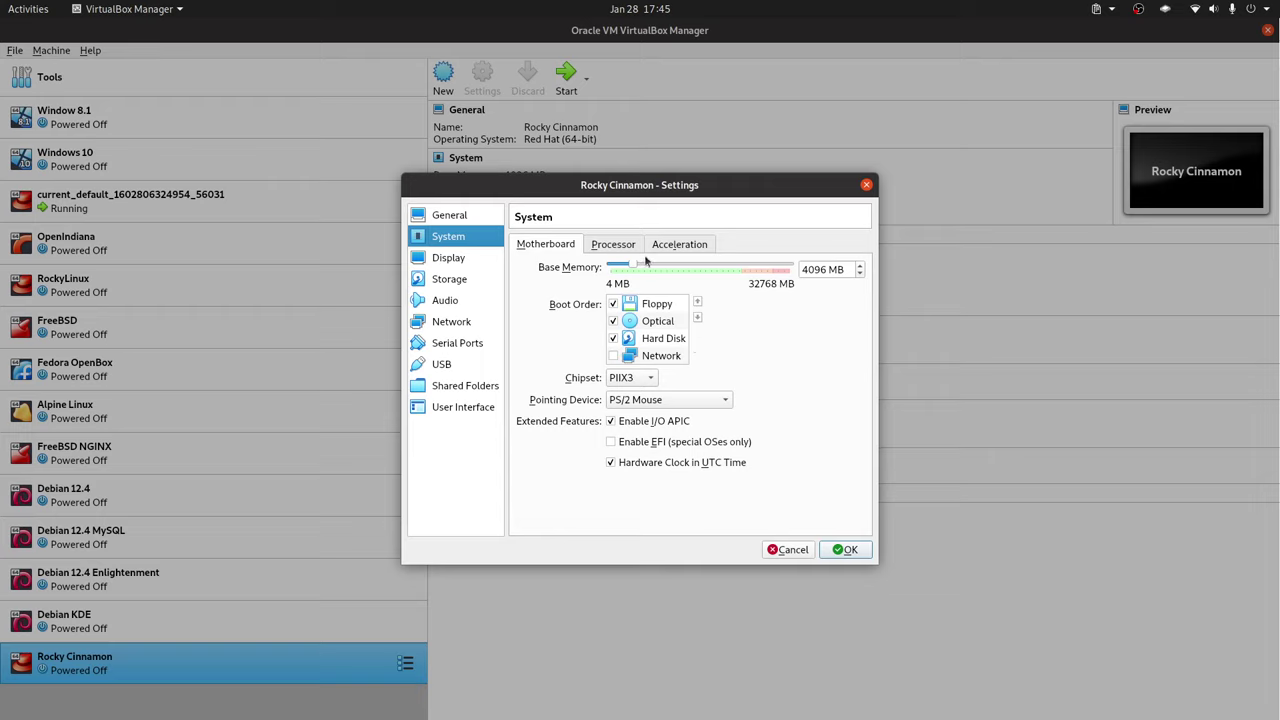
pyautogui.click(615, 250)
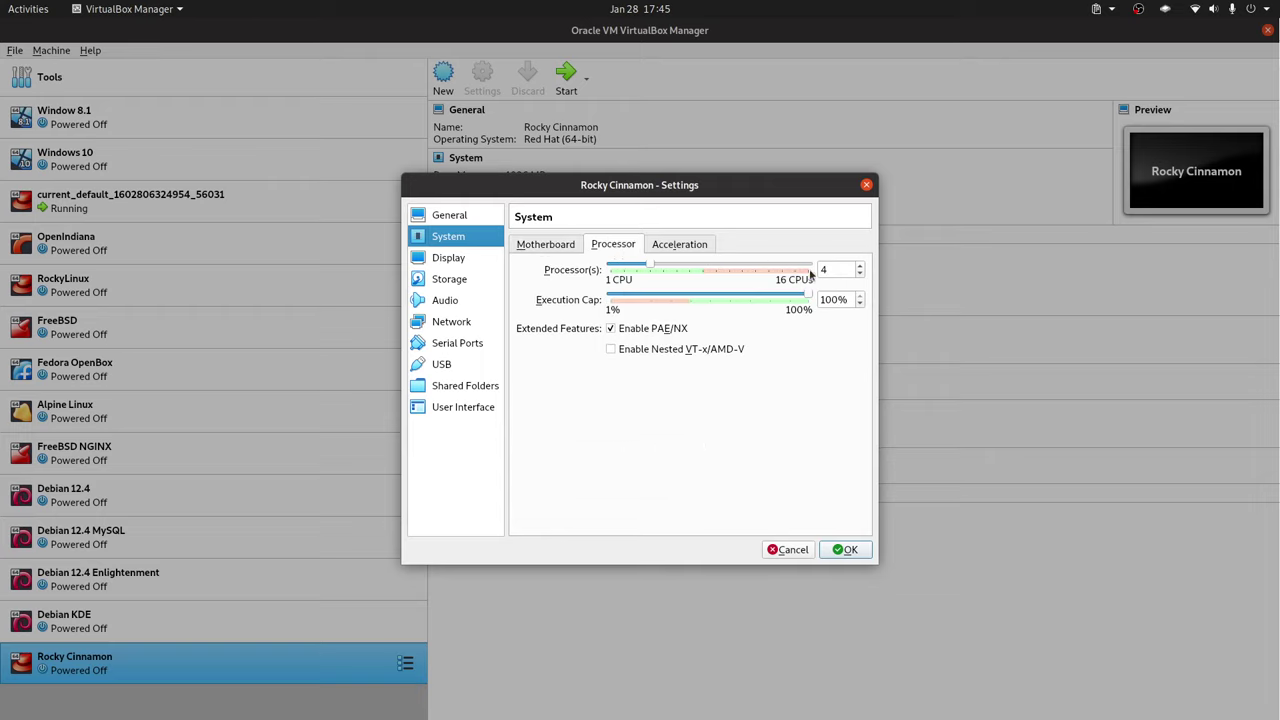
pyautogui.click(523, 250)
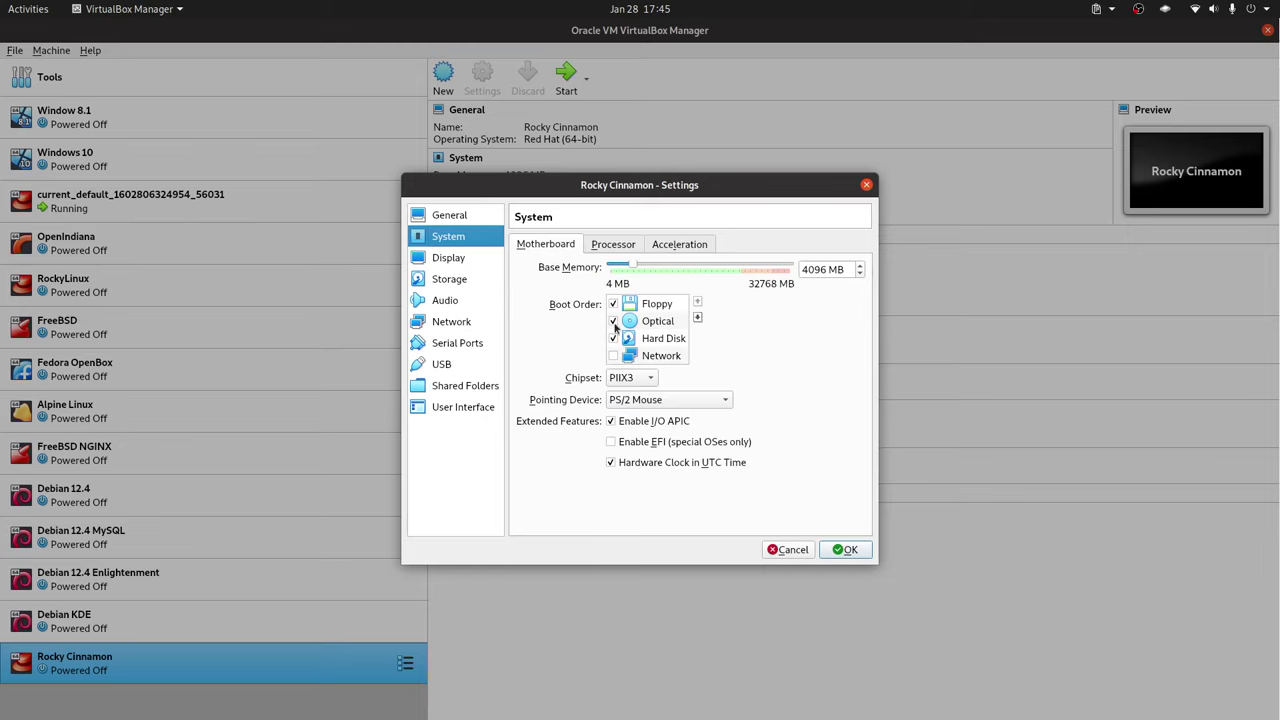
pyautogui.click(613, 304)
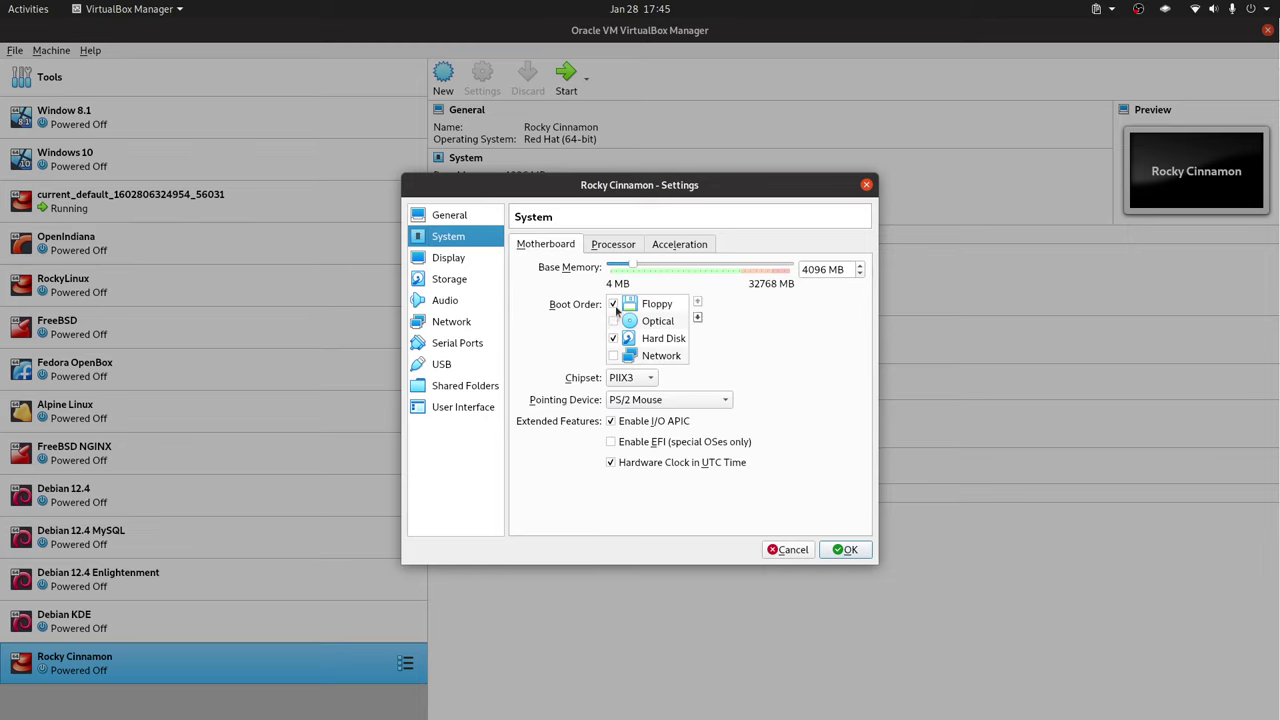
pyautogui.click(667, 344)
pyautogui.click(697, 302)
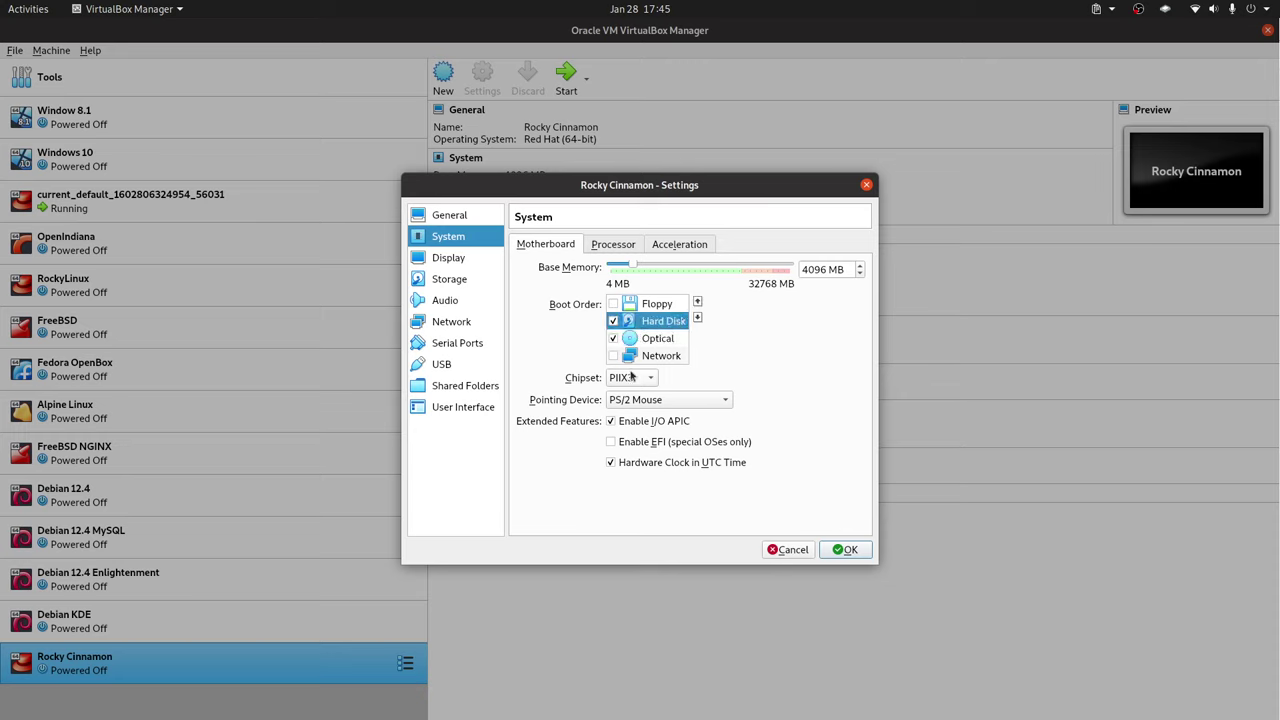
# Enable EFI, save the settings, and start the Rocky Cinnamon VM
pyautogui.click(628, 442)
pyautogui.moveTo(680, 450)
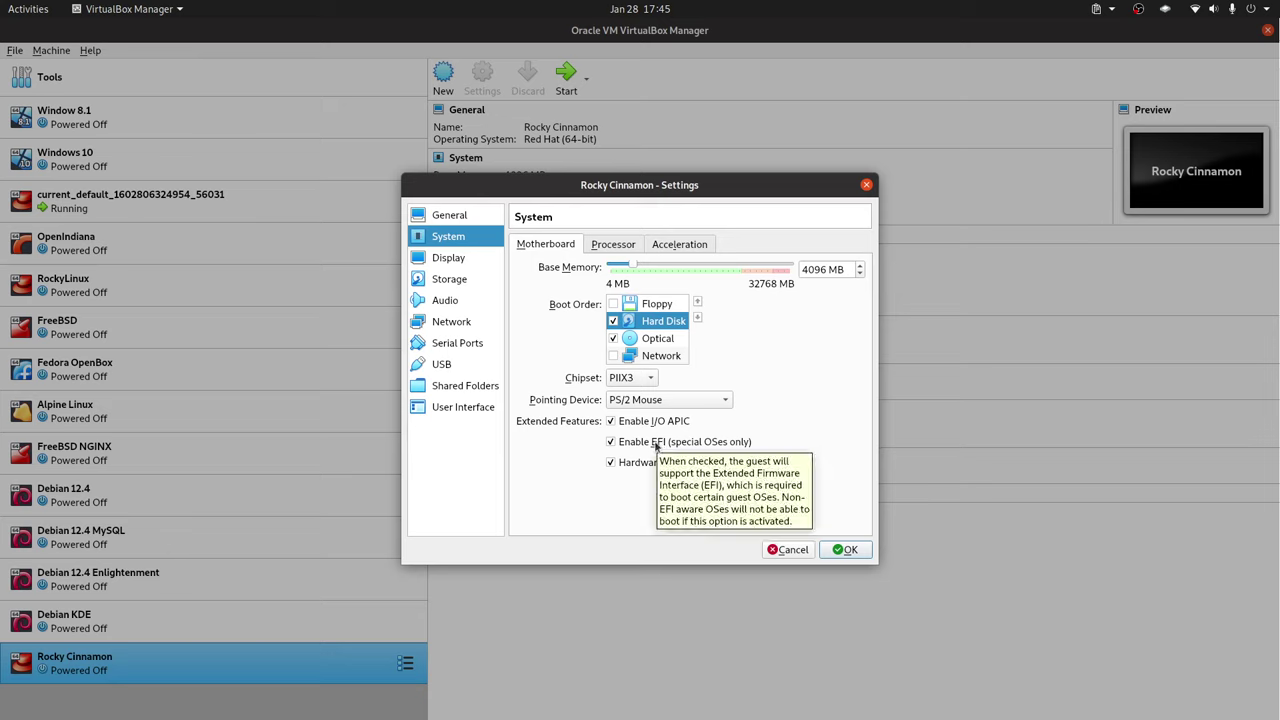
pyautogui.click(845, 549)
pyautogui.doubleClick(289, 666)
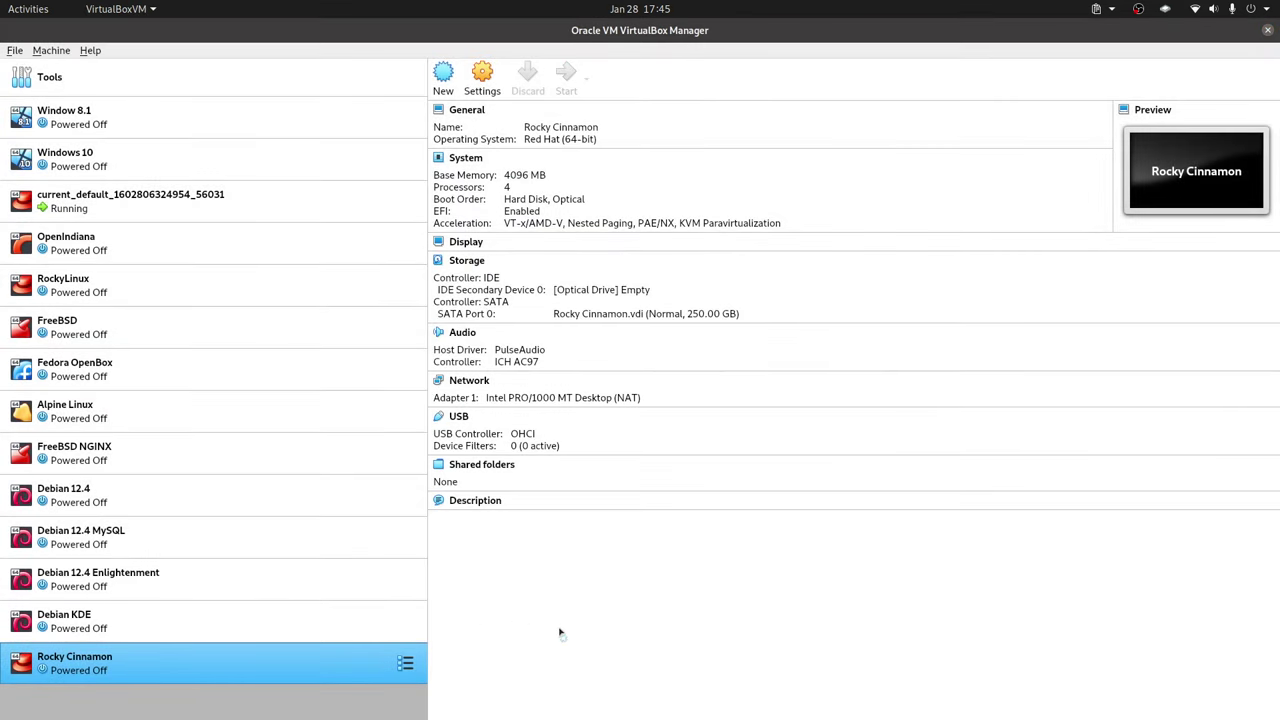
# Add Rocky-9-Cinnamon-x86_64-latest.iso as the start-up disk and boot the VM from it
pyautogui.click(815, 401)
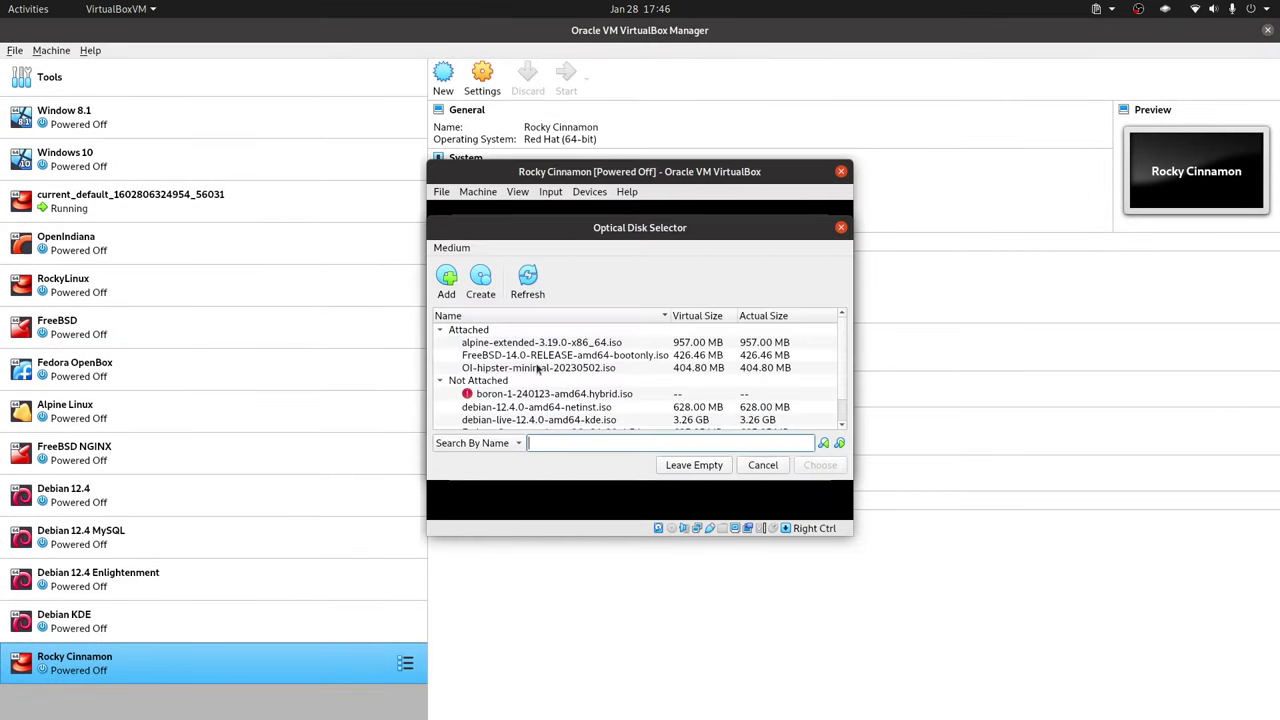
pyautogui.click(446, 280)
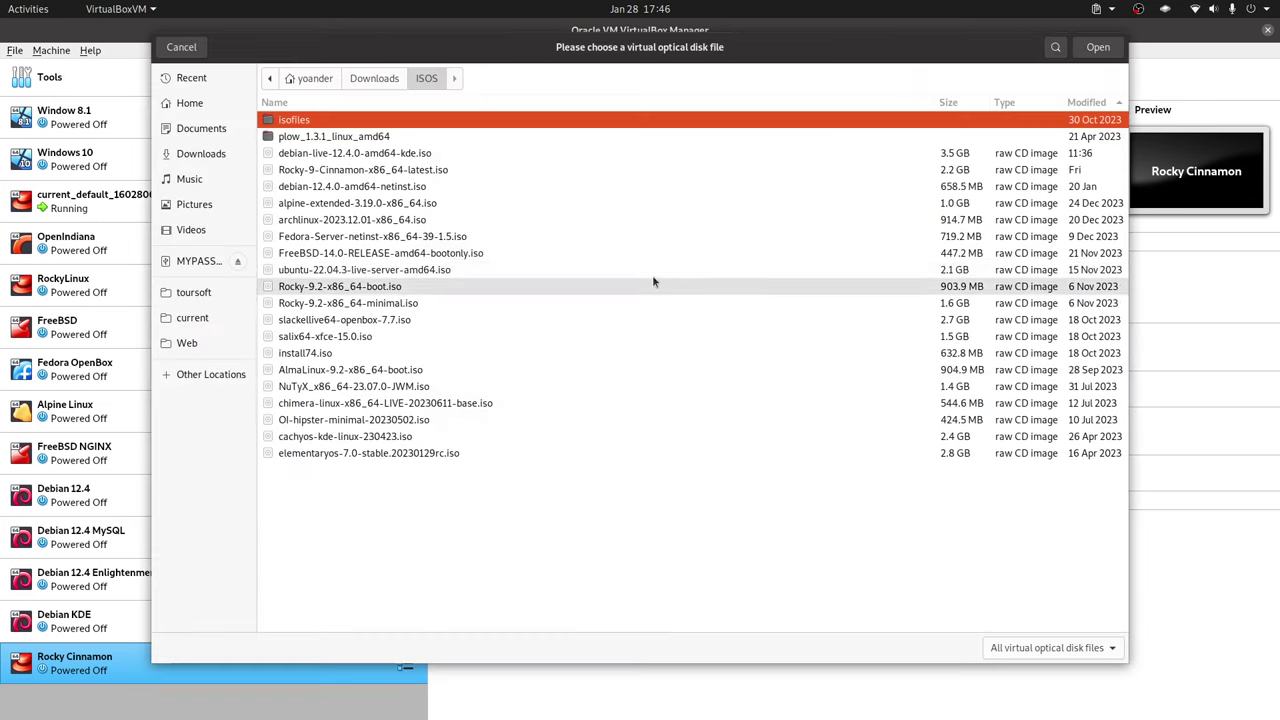
pyautogui.click(350, 170)
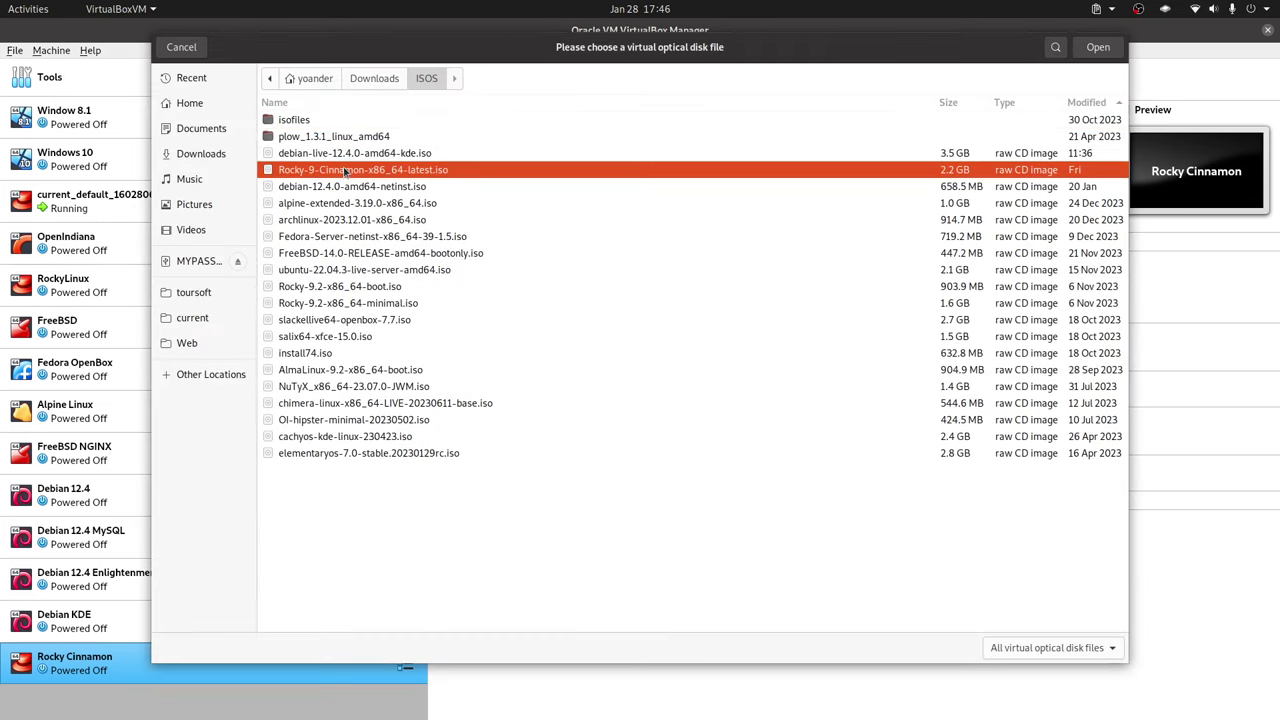
pyautogui.click(1093, 56)
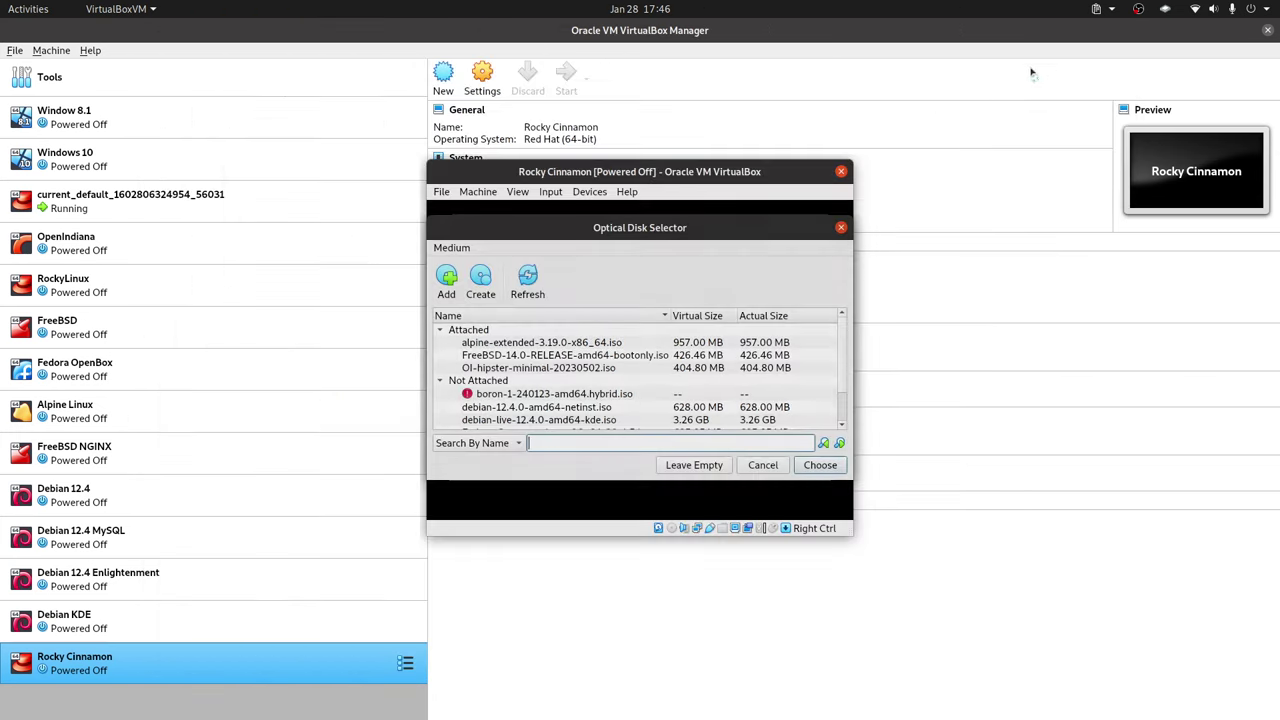
pyautogui.click(836, 470)
pyautogui.click(739, 463)
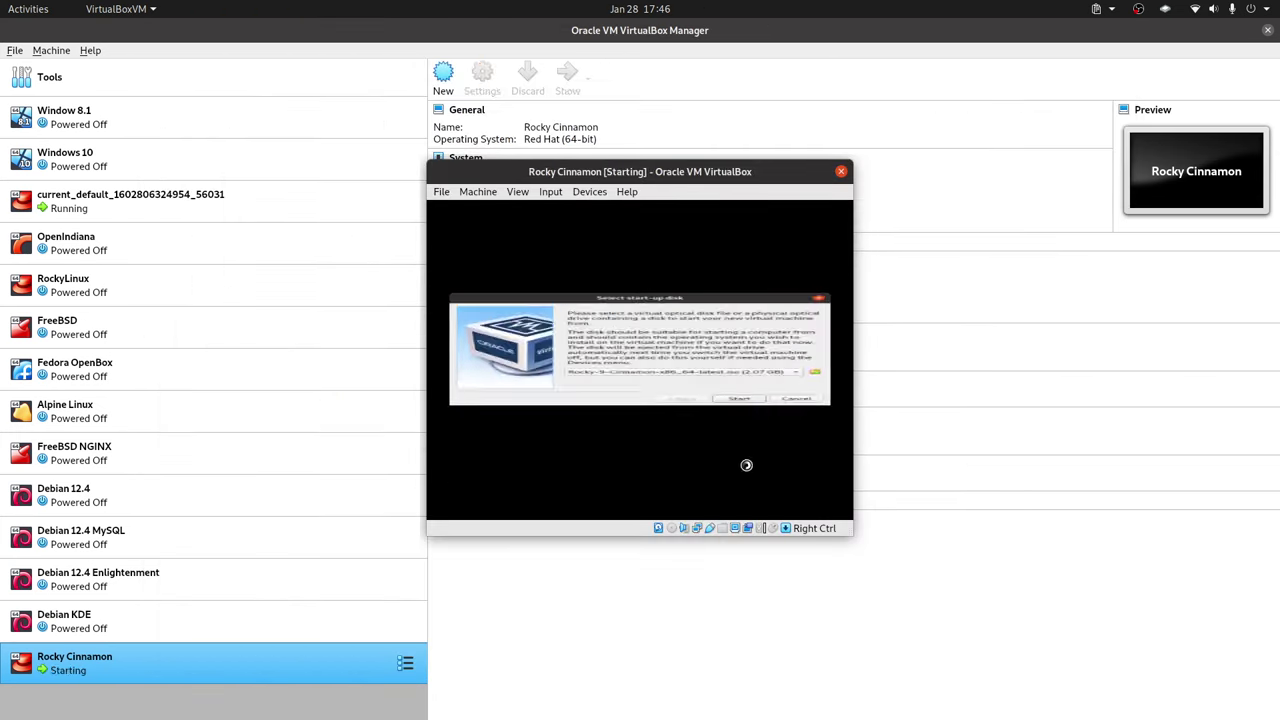
# Boot the GRUB entry 'Start Rocky Linux Cinnamon 9.3', skipping the media test
pyautogui.press('Up')
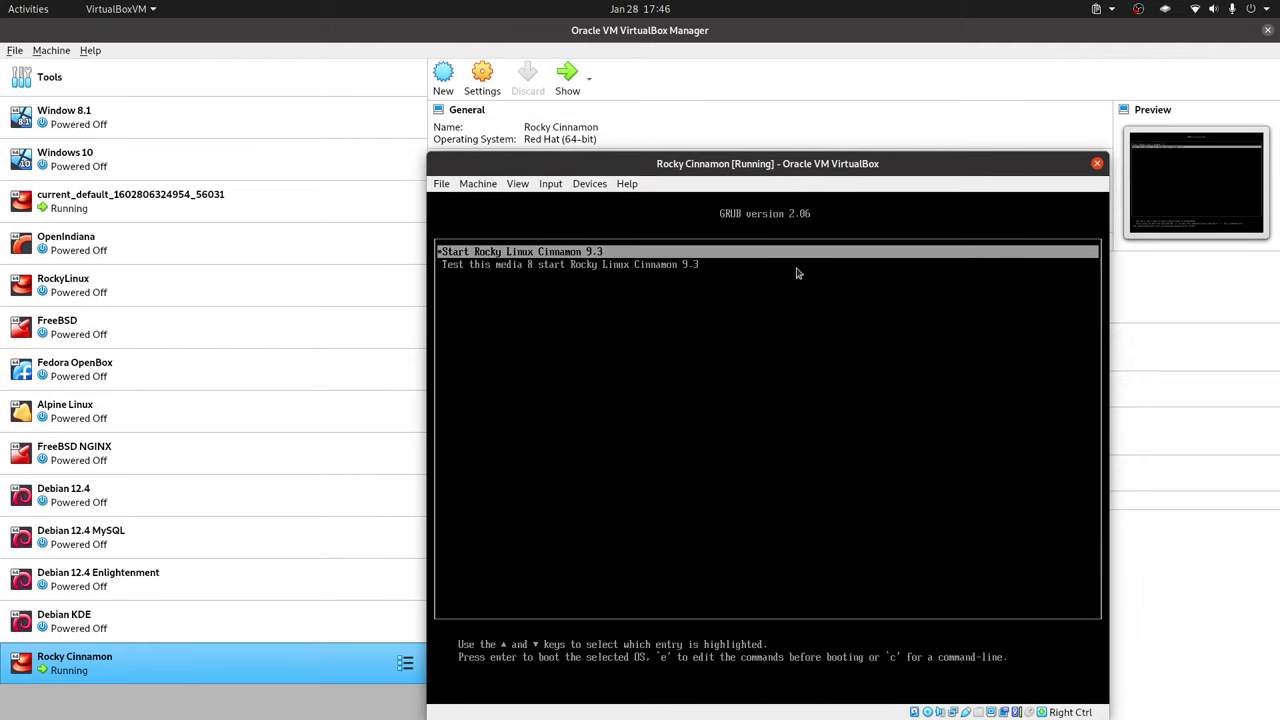
pyautogui.press('Down')
pyautogui.press('Up')
pyautogui.press('Down')
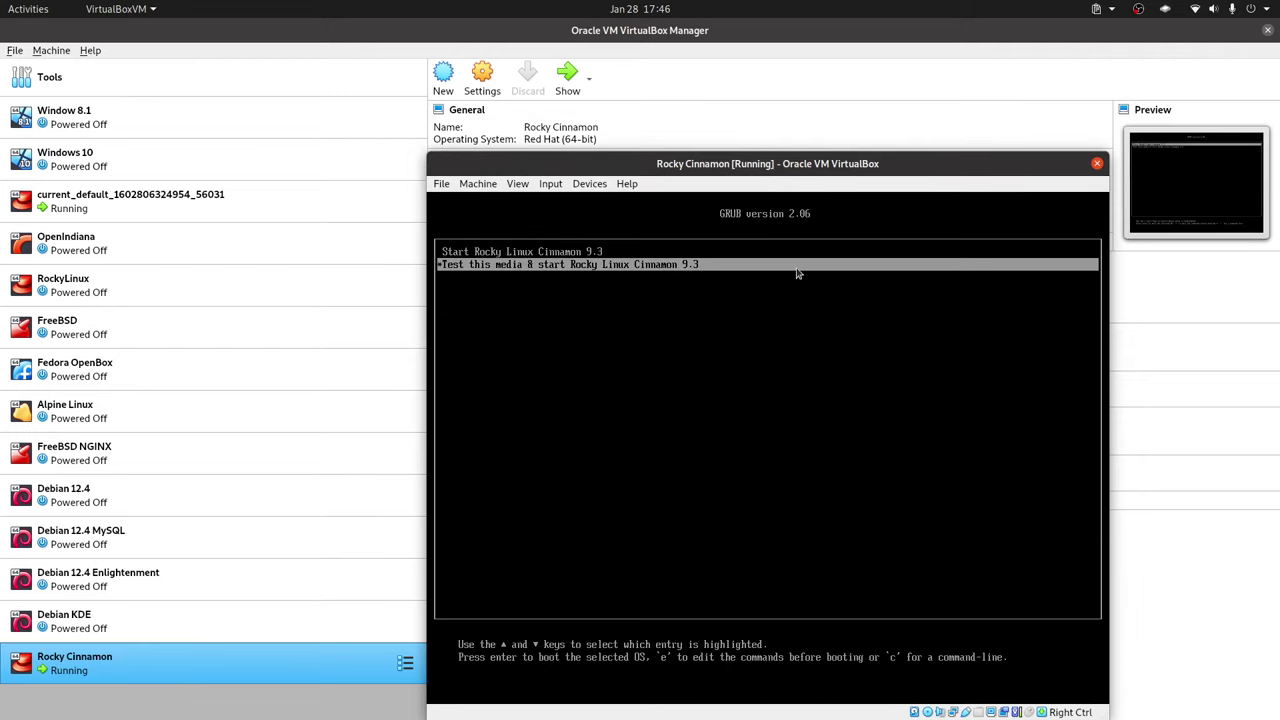
pyautogui.press('Up')
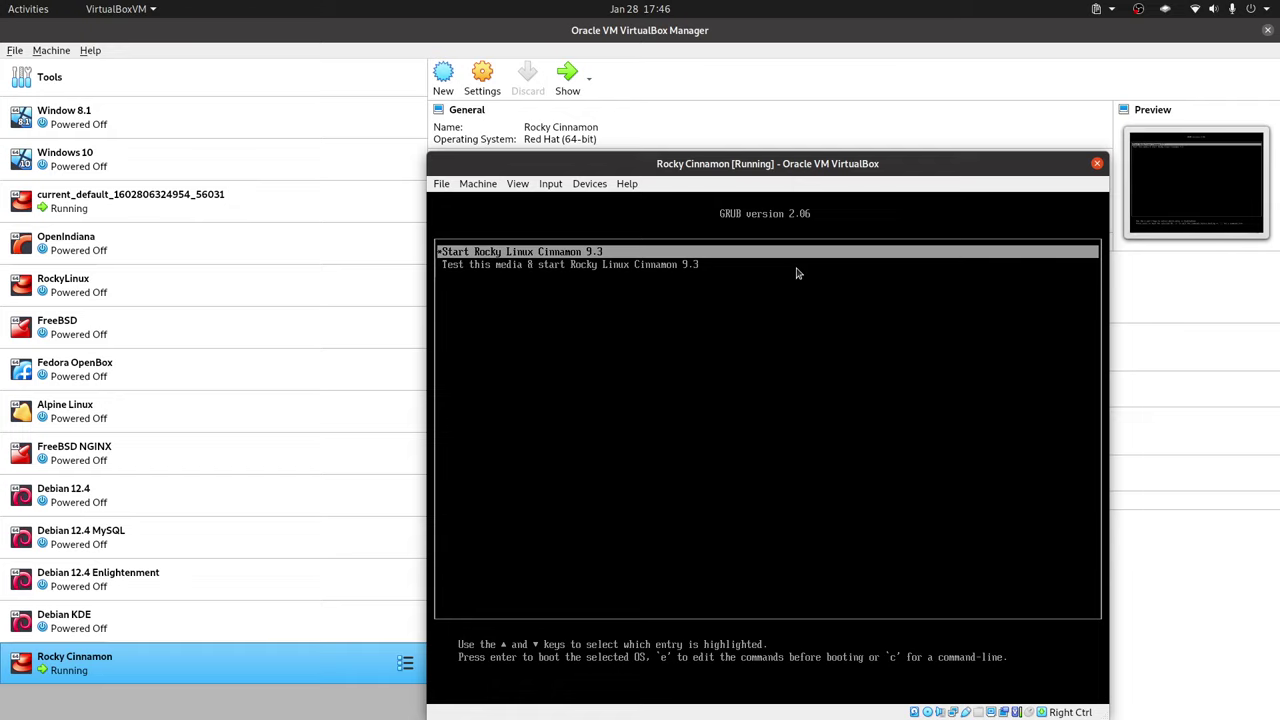
pyautogui.press('Return')
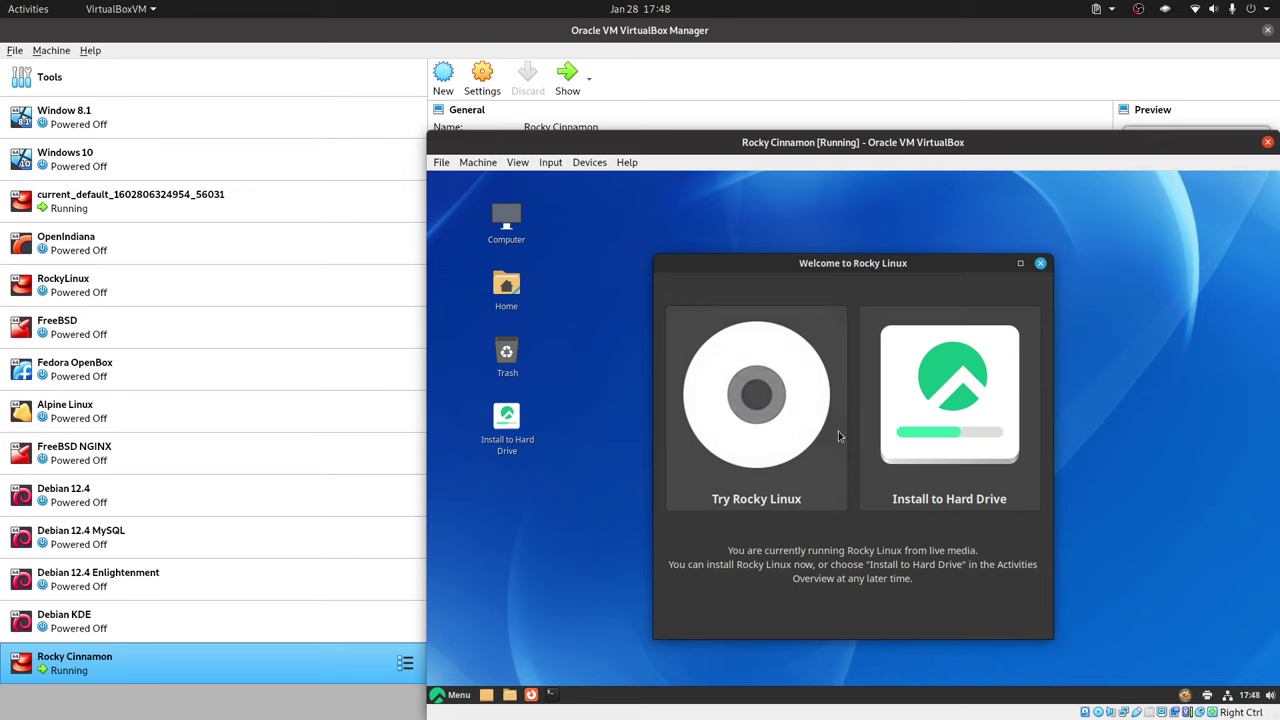
# Close the welcome window, continue in Español (Ecuador), and choose custom storage on the 250 GiB disk
pyautogui.click(977, 417)
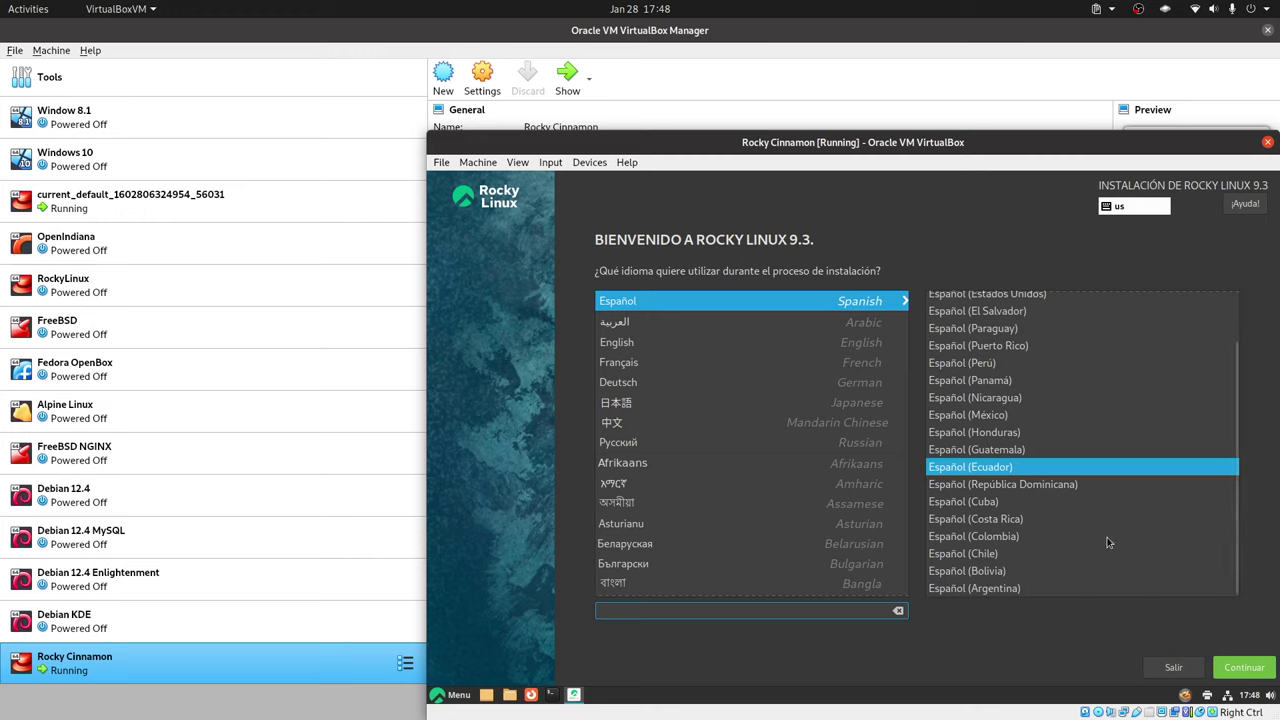
pyautogui.click(1254, 666)
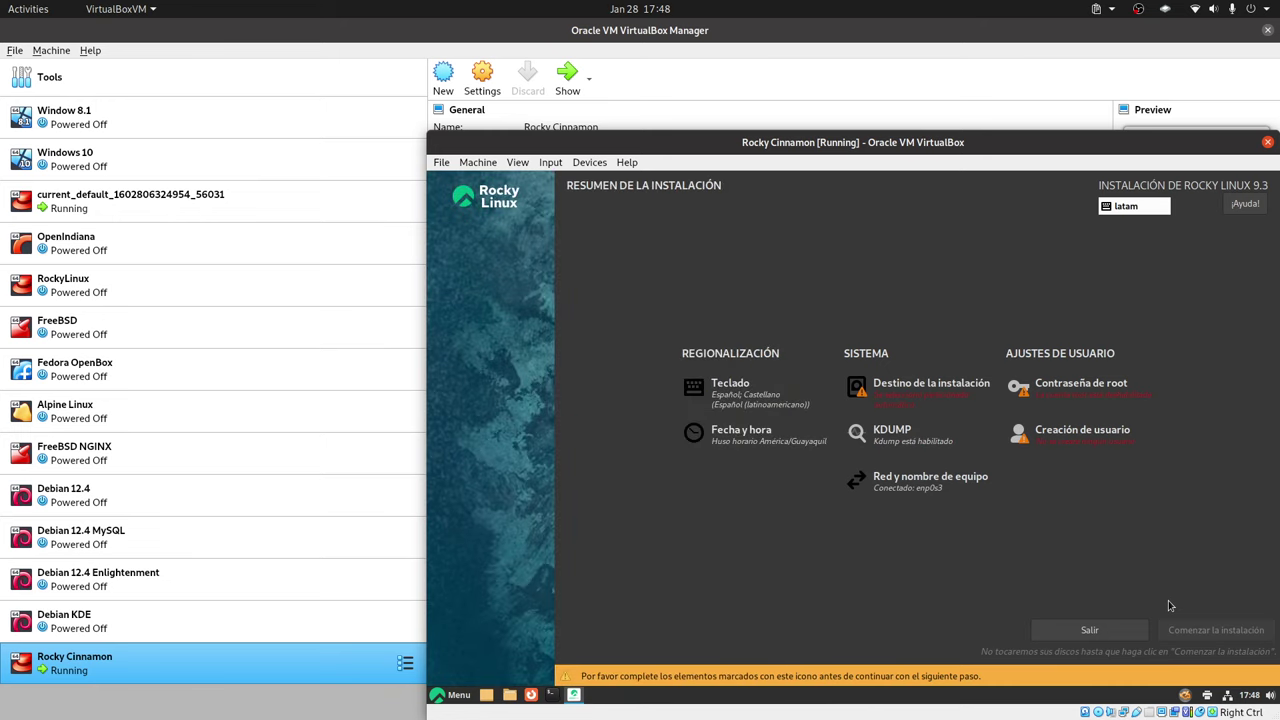
pyautogui.click(906, 387)
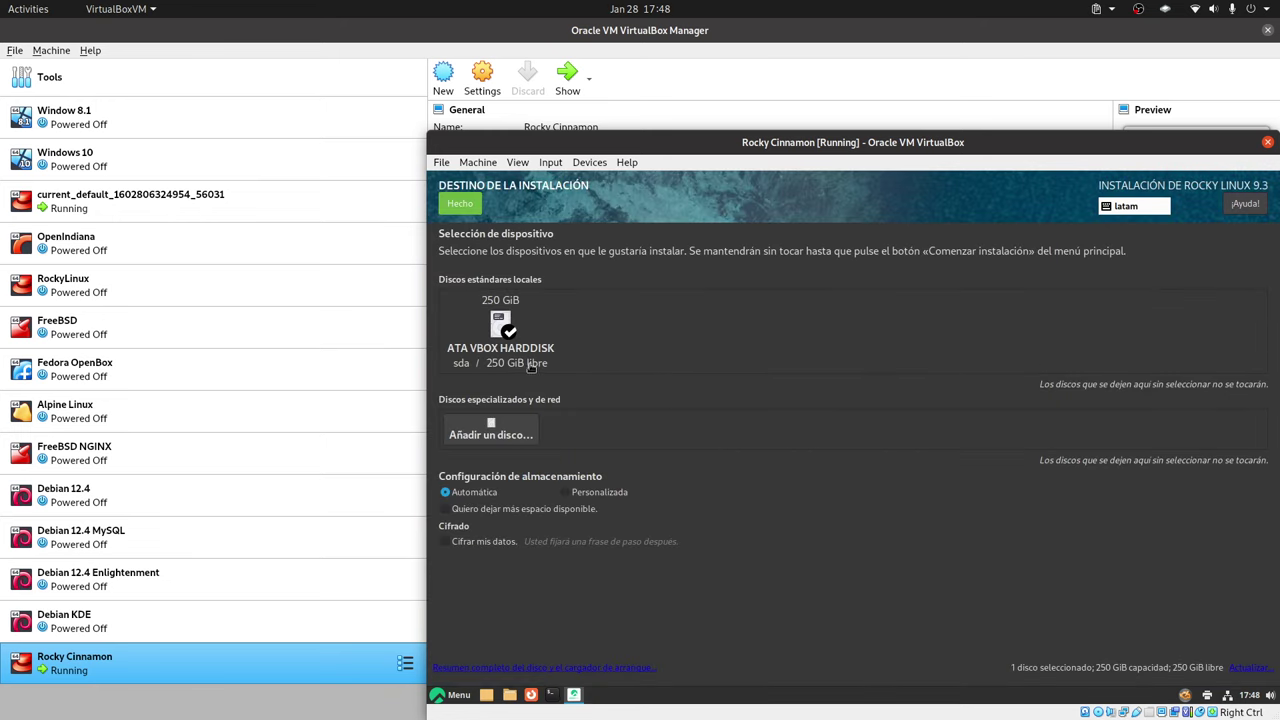
pyautogui.click(585, 494)
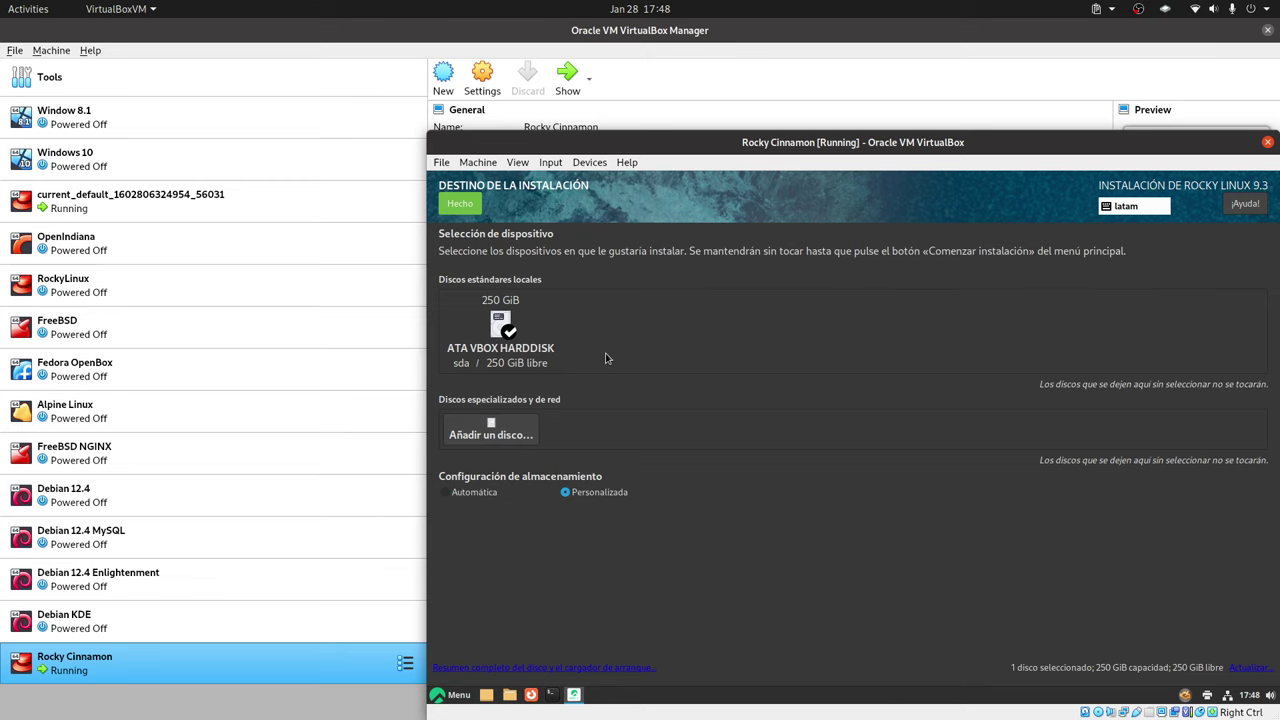
pyautogui.click(470, 209)
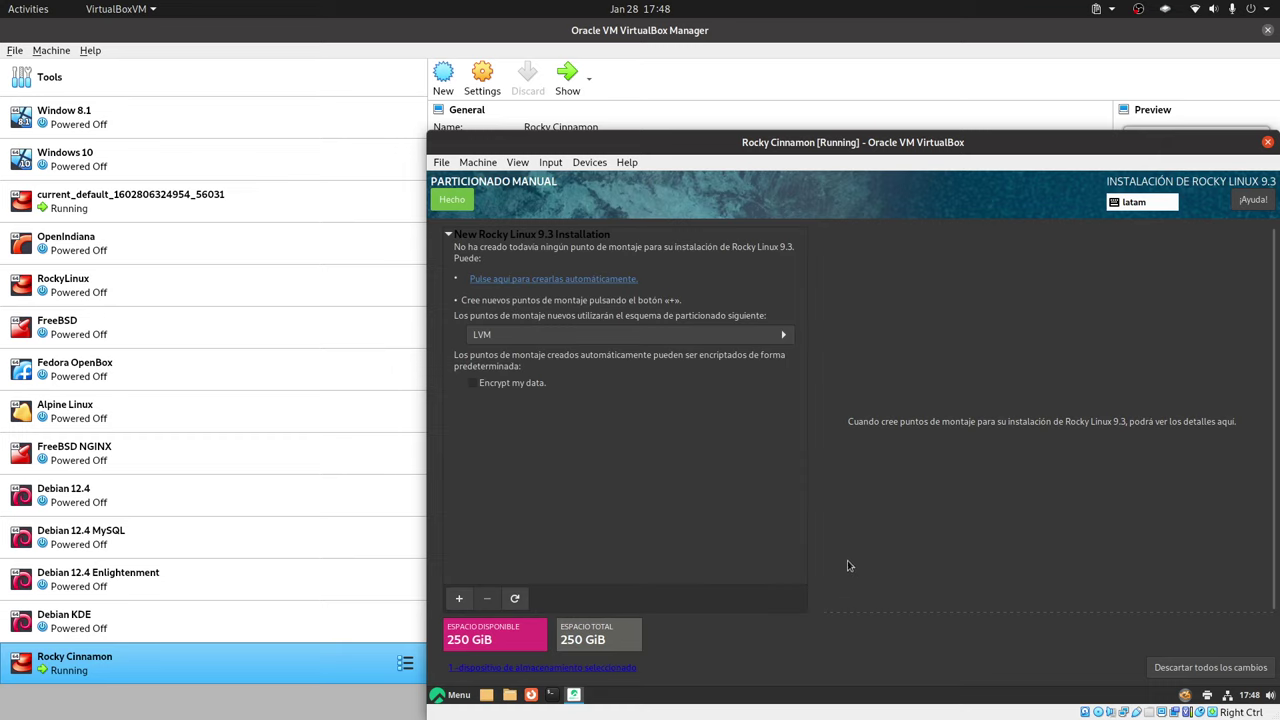
# Change the partitioning scheme from LVM to Partición estándar
pyautogui.click(630, 335)
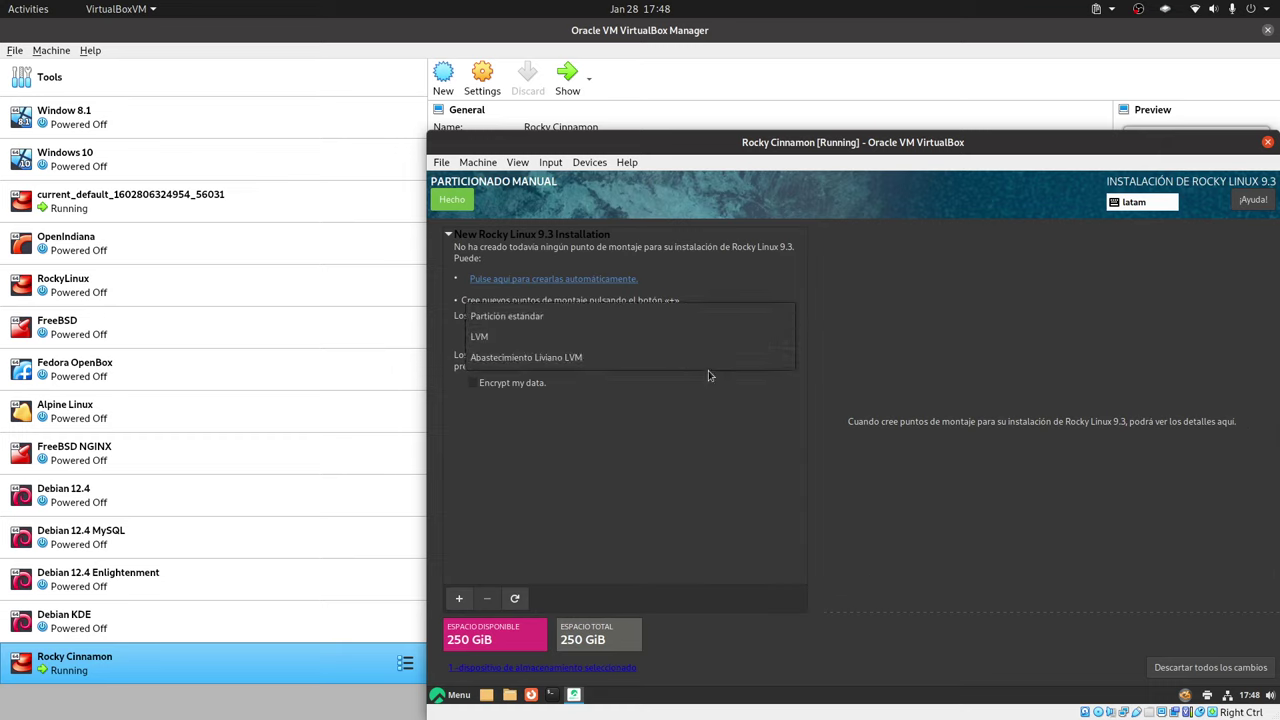
pyautogui.click(812, 477)
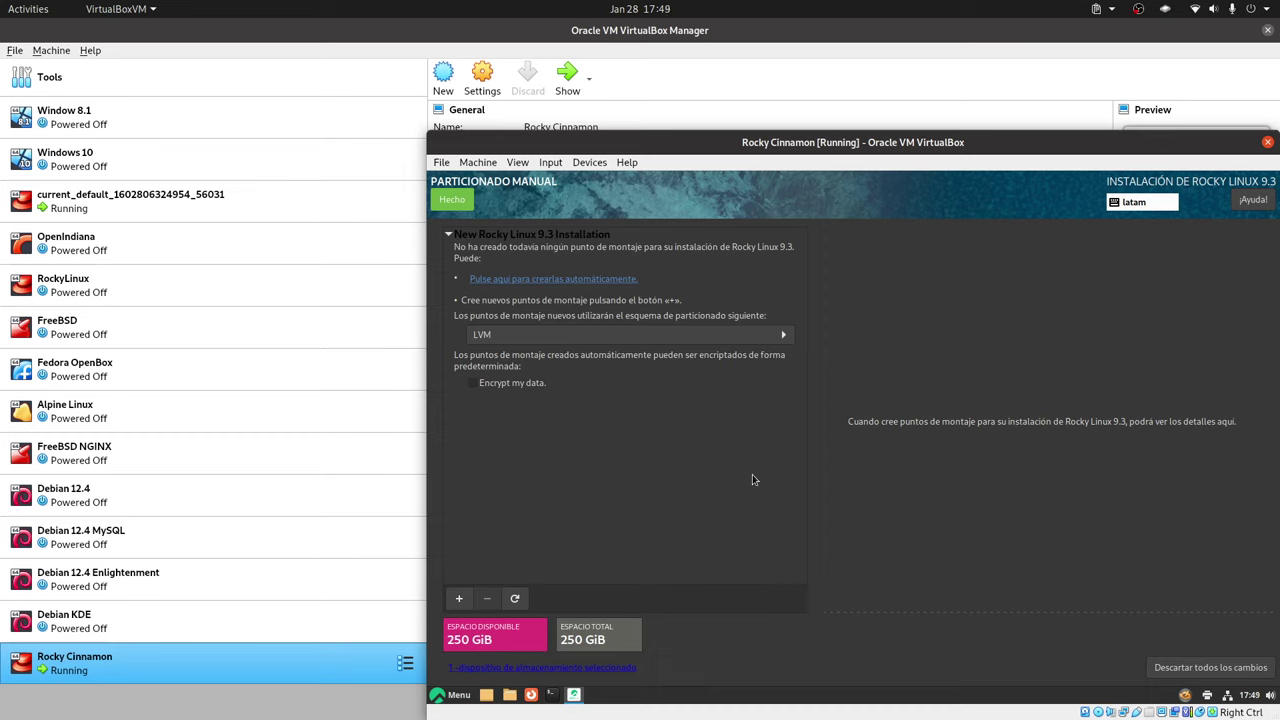
pyautogui.click(612, 345)
pyautogui.click(571, 322)
# Add a /boot/efi mount point with 512MiB desired capacity
pyautogui.click(460, 598)
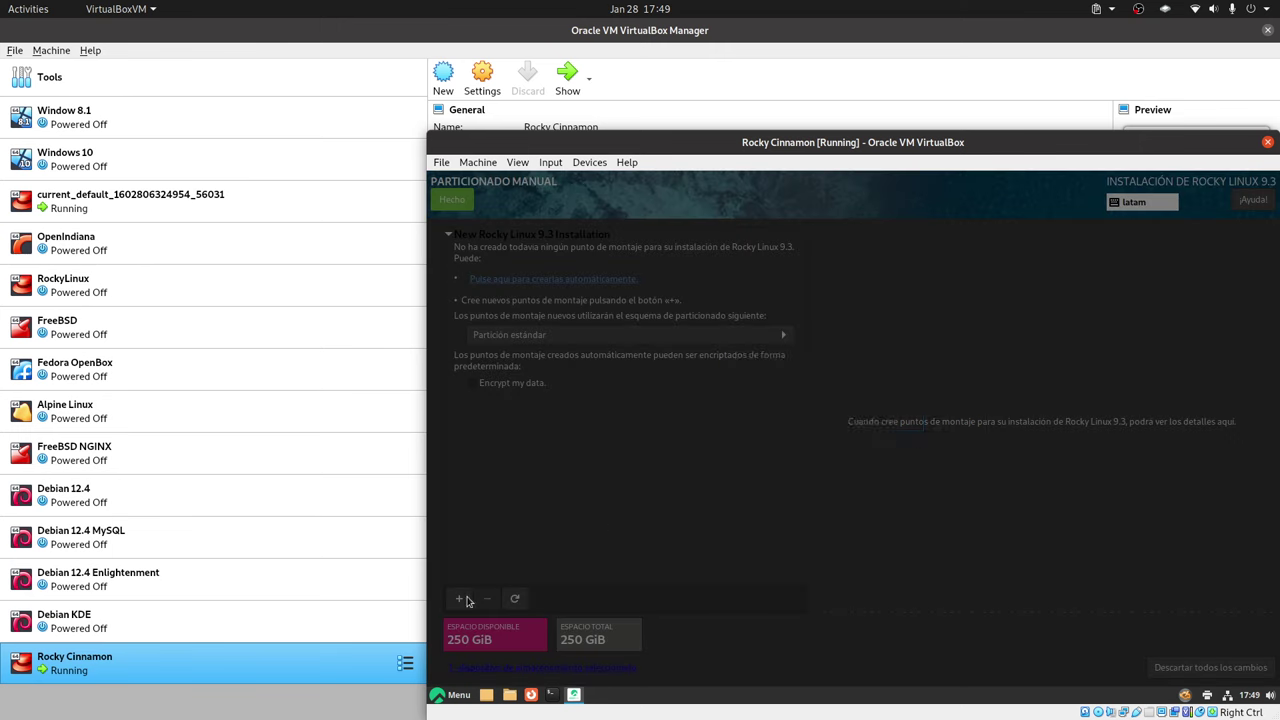
pyautogui.click(937, 422)
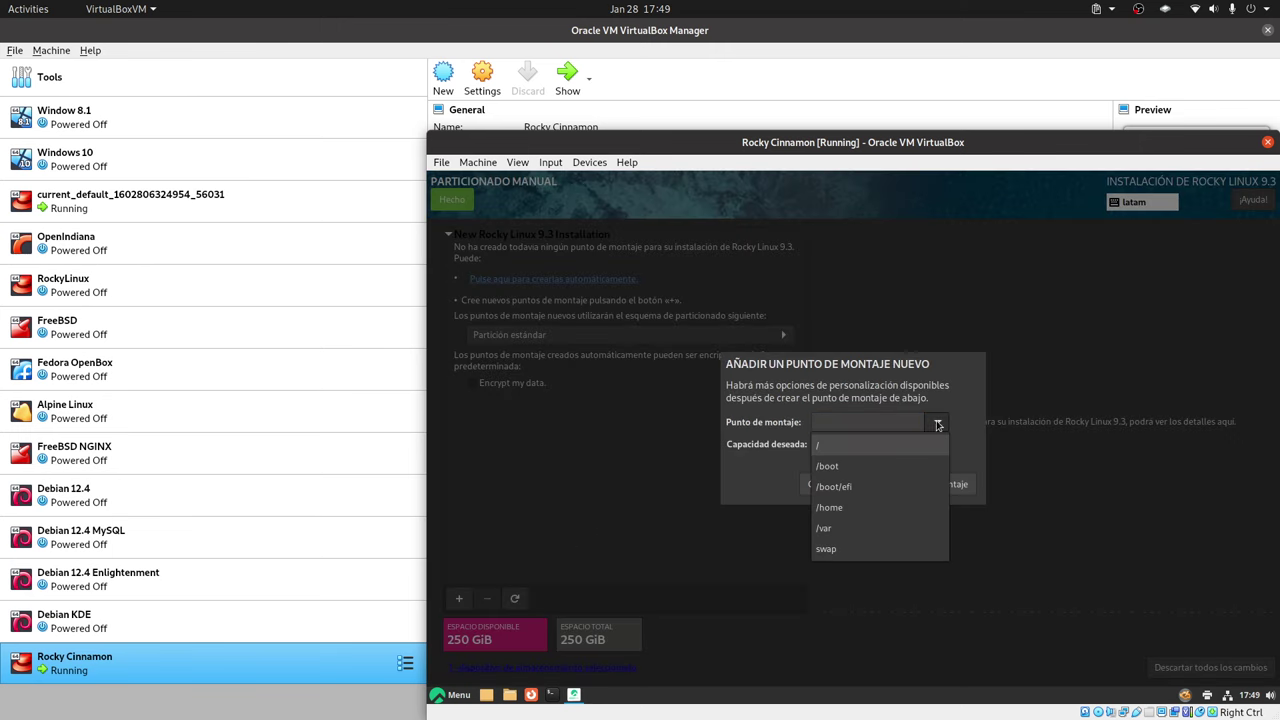
pyautogui.click(874, 463)
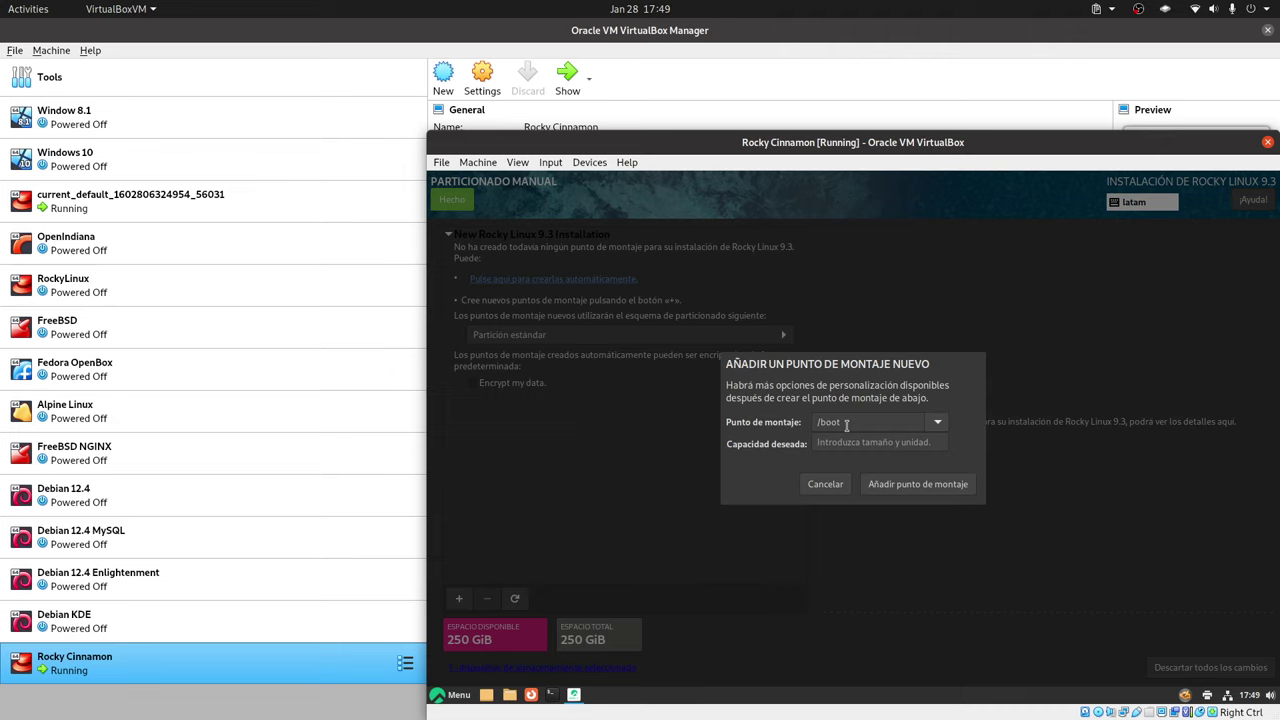
pyautogui.click(937, 422)
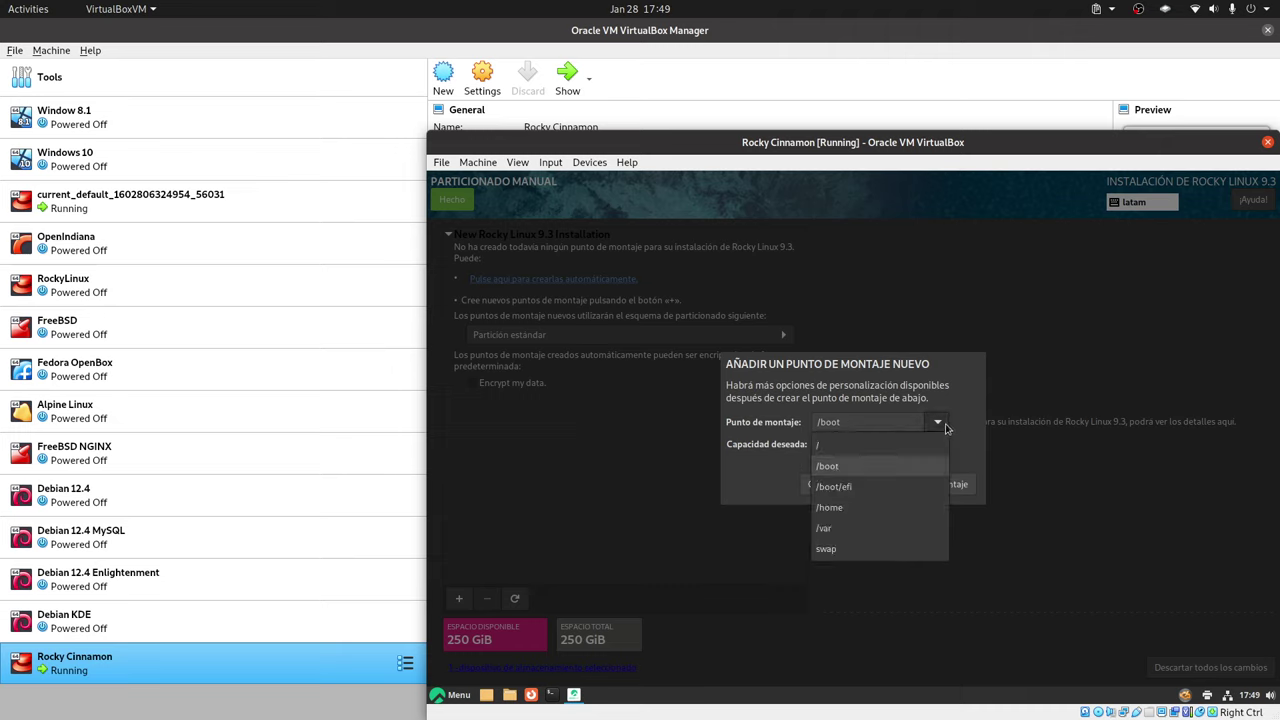
pyautogui.click(888, 486)
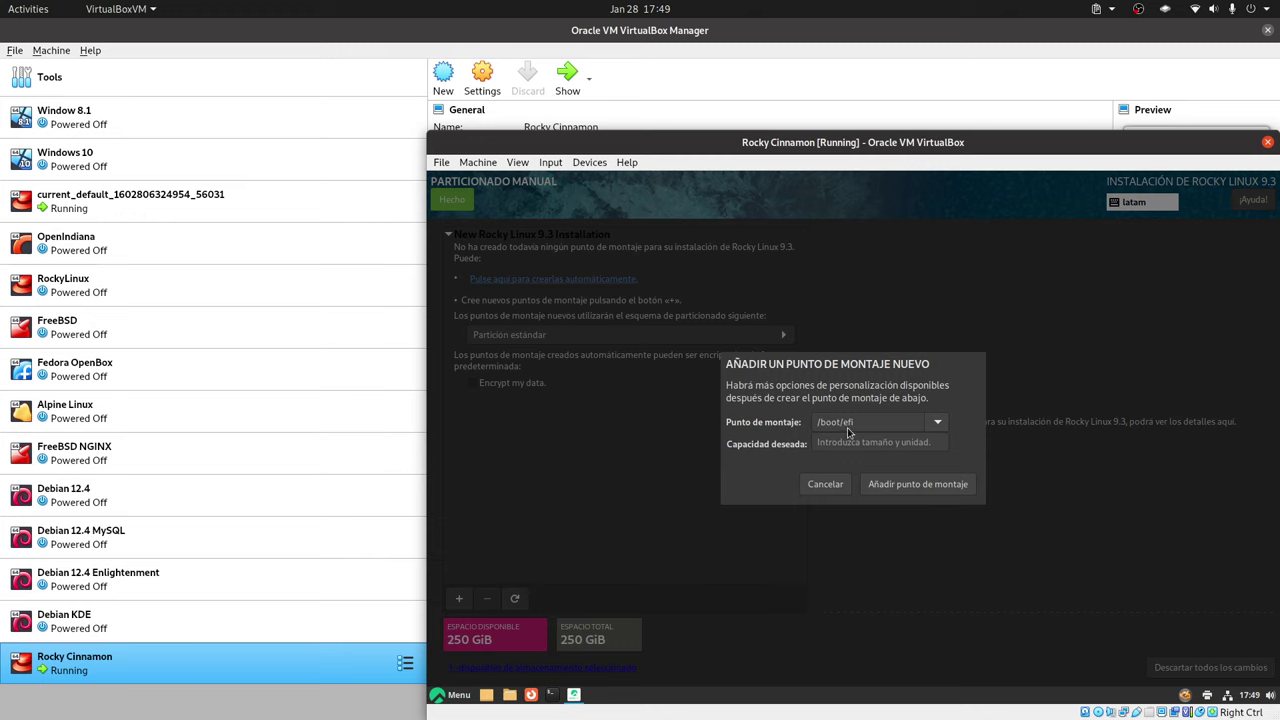
pyautogui.click(879, 447)
pyautogui.write('512')
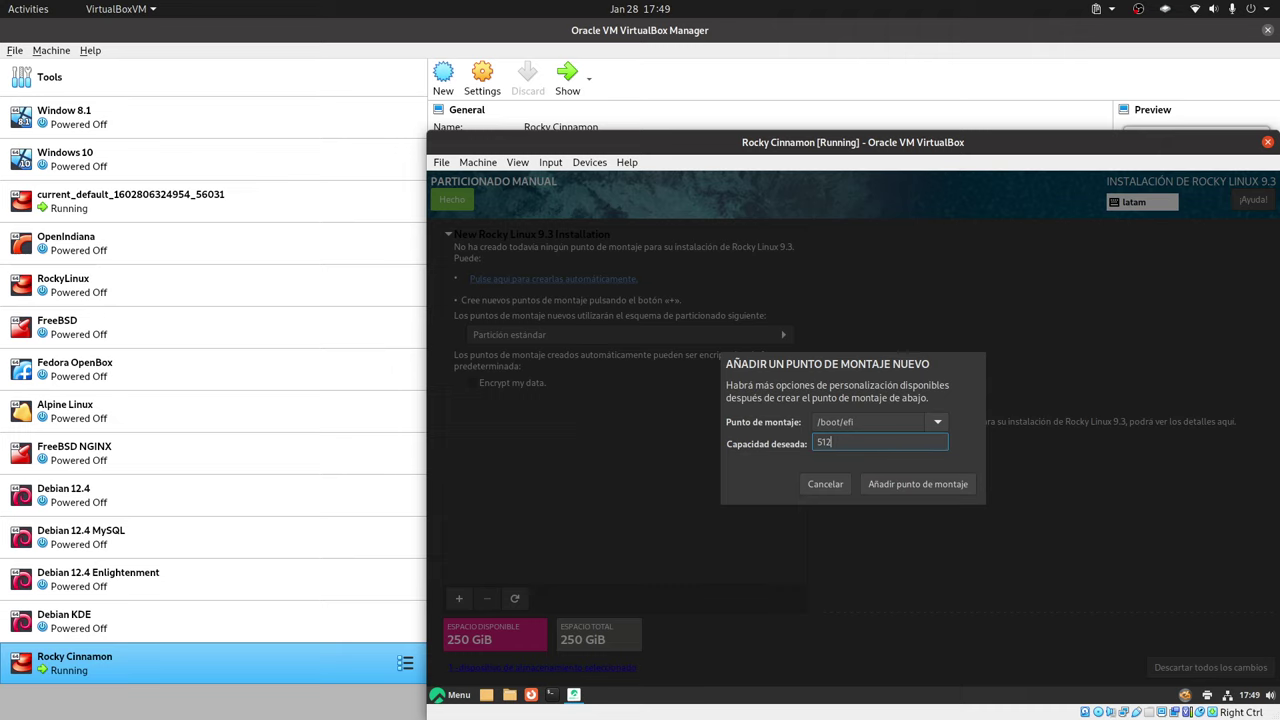
pyautogui.write('G')
pyautogui.press('BackSpace')
pyautogui.press('BackSpace')
pyautogui.write('2MiB')
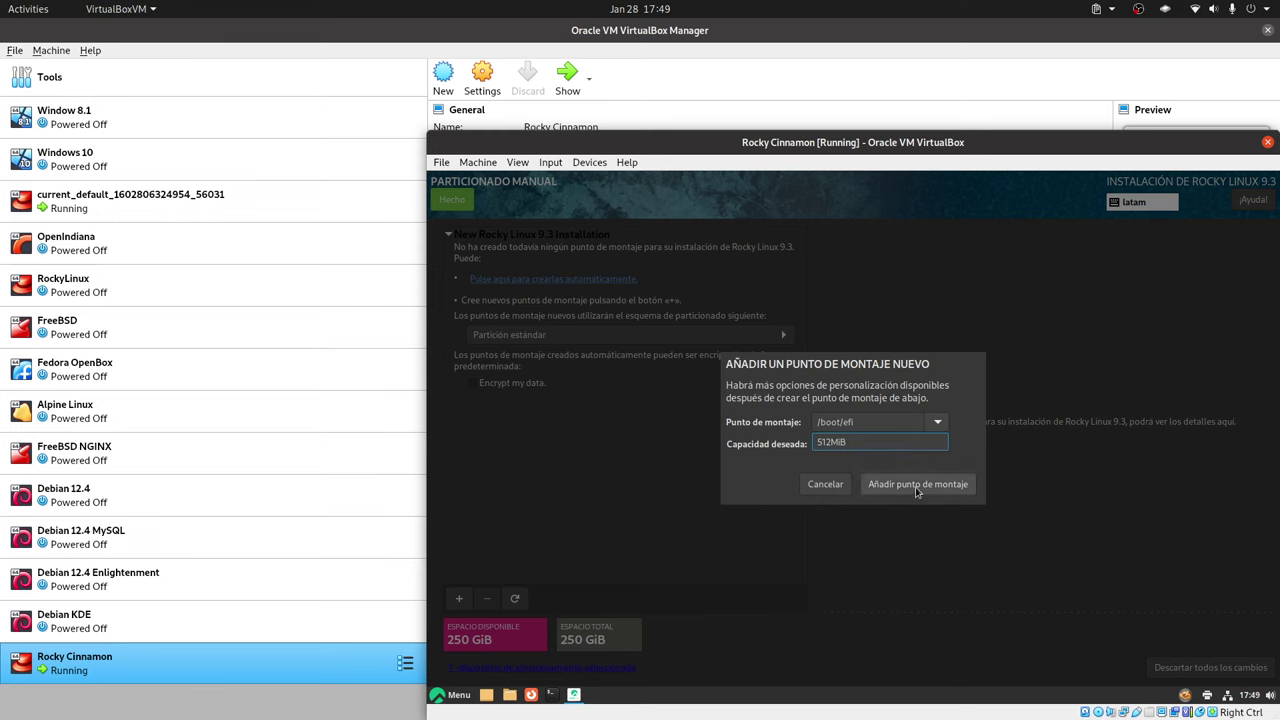
pyautogui.click(916, 488)
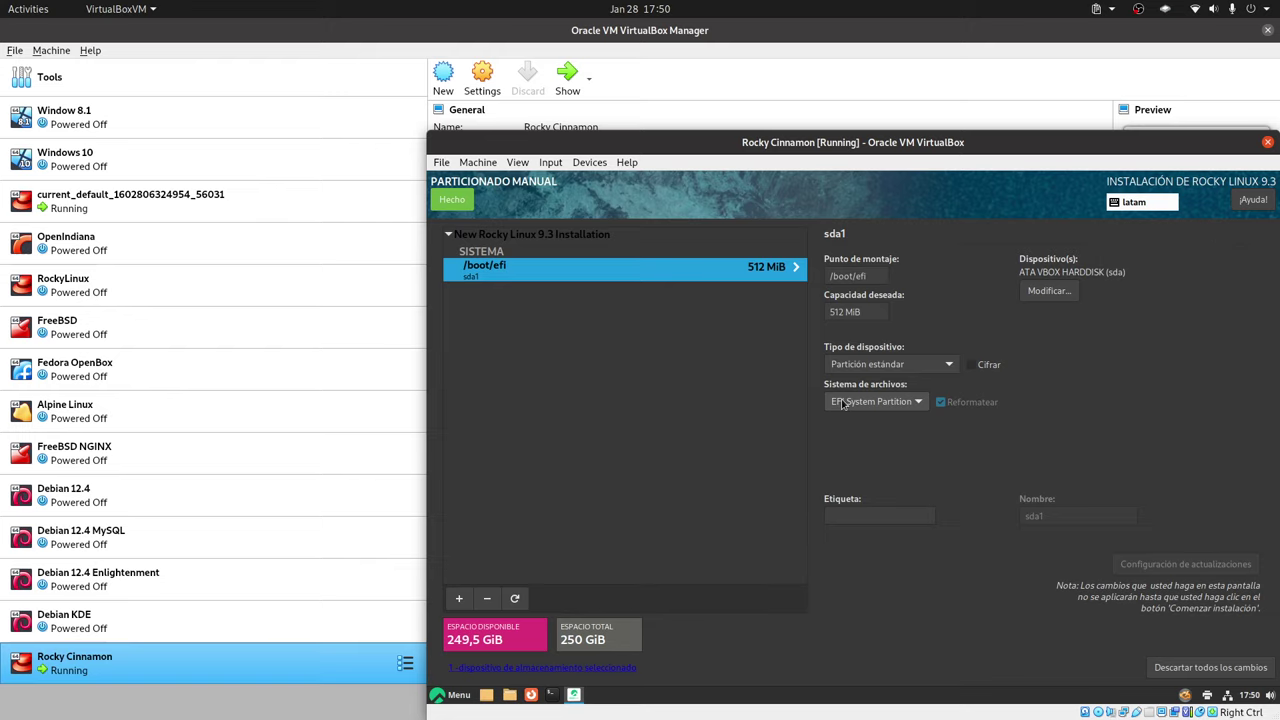
# Add a 25 GiB root (/) mount point, keeping the xfs filesystem
pyautogui.click(460, 599)
pyautogui.click(938, 422)
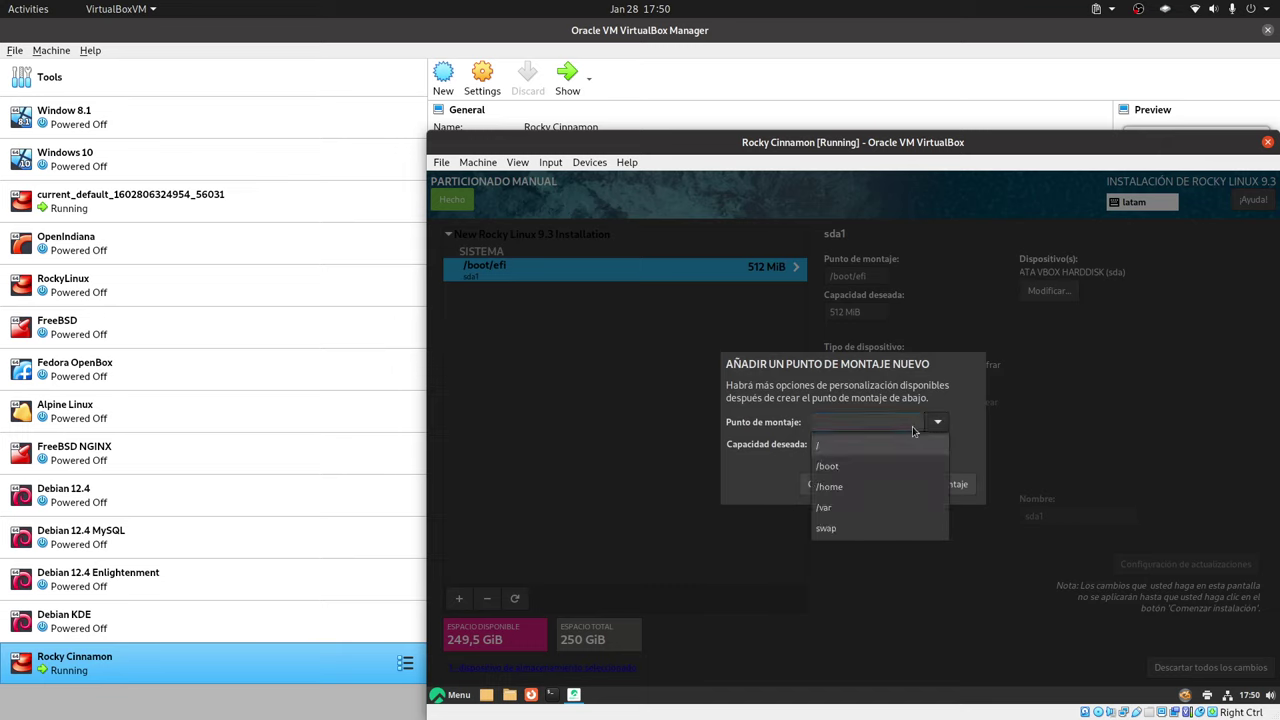
pyautogui.click(857, 446)
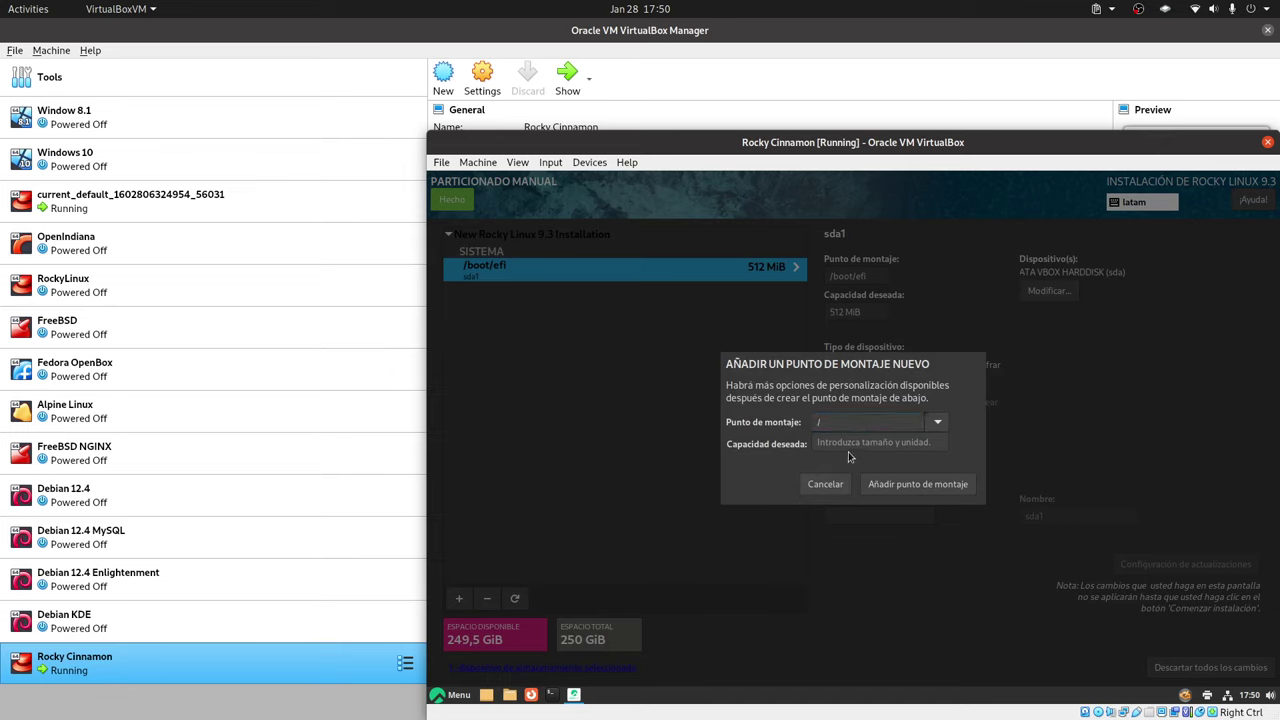
pyautogui.click(847, 442)
pyautogui.write('2')
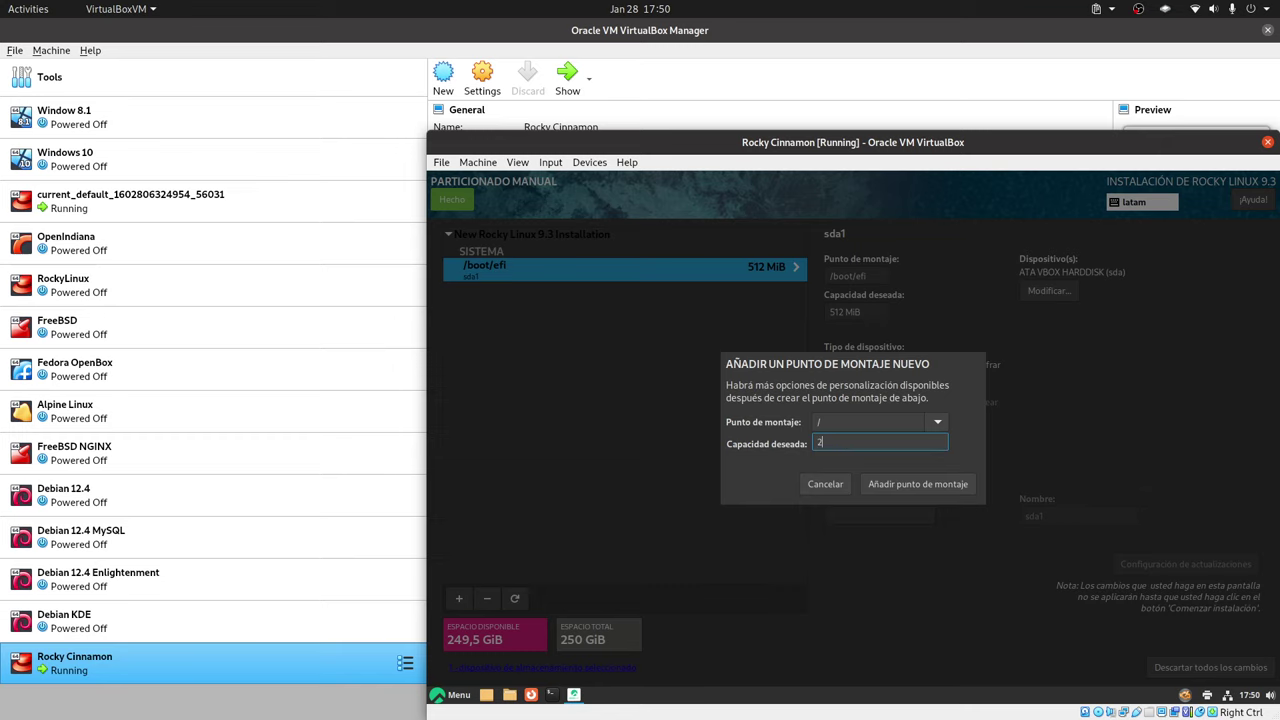
pyautogui.write('5giB')
pyautogui.click(922, 486)
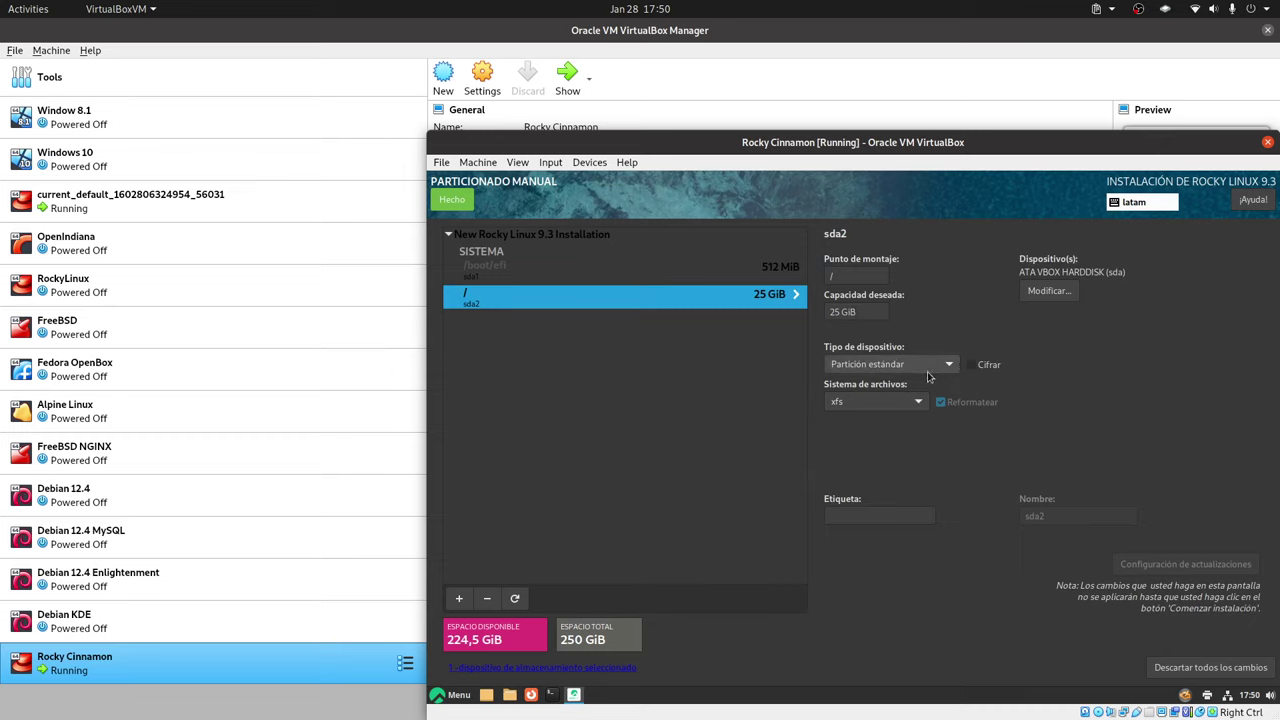
pyautogui.click(888, 404)
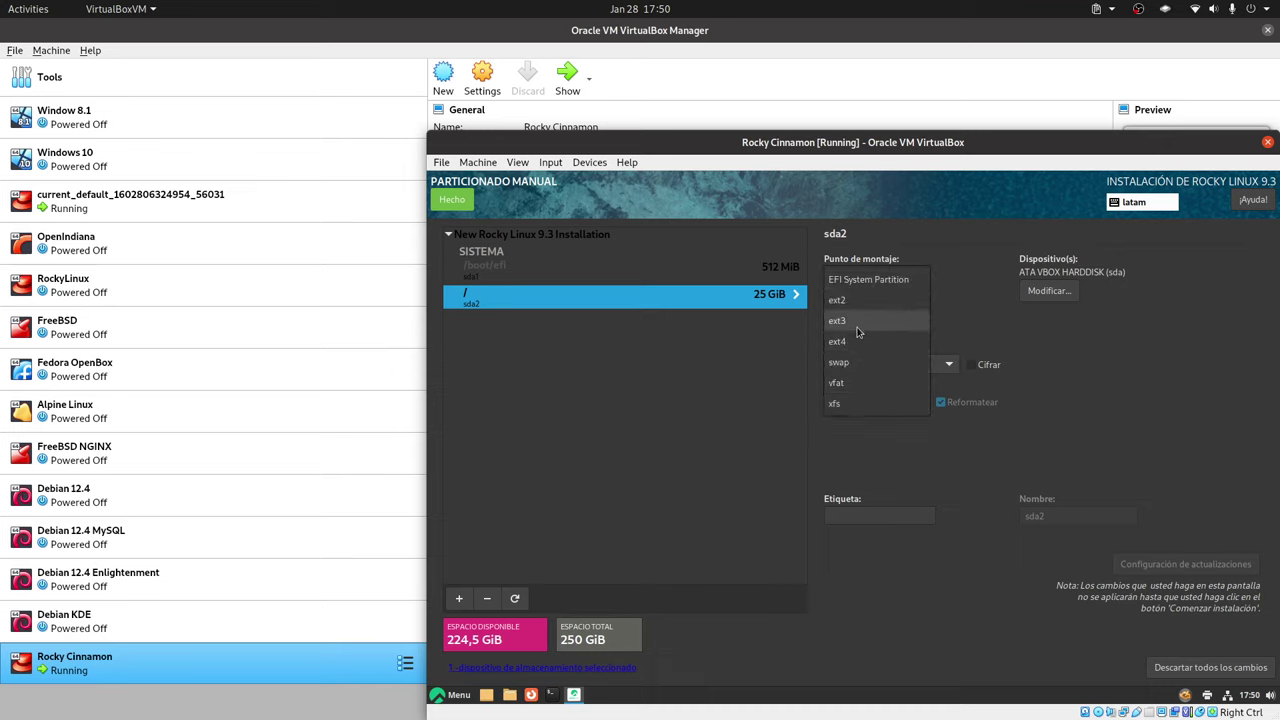
pyautogui.click(904, 486)
pyautogui.click(880, 515)
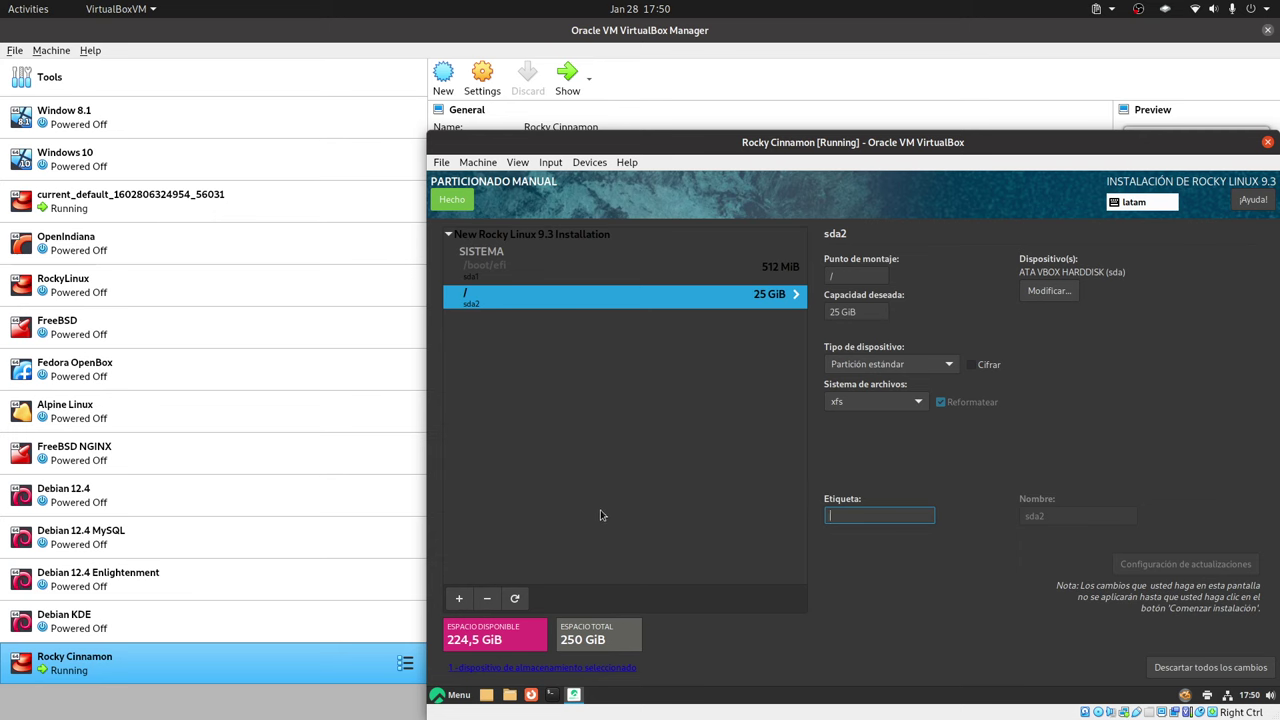
# Add a /home mount point with 120 GiB capacity
pyautogui.click(459, 598)
pyautogui.click(937, 422)
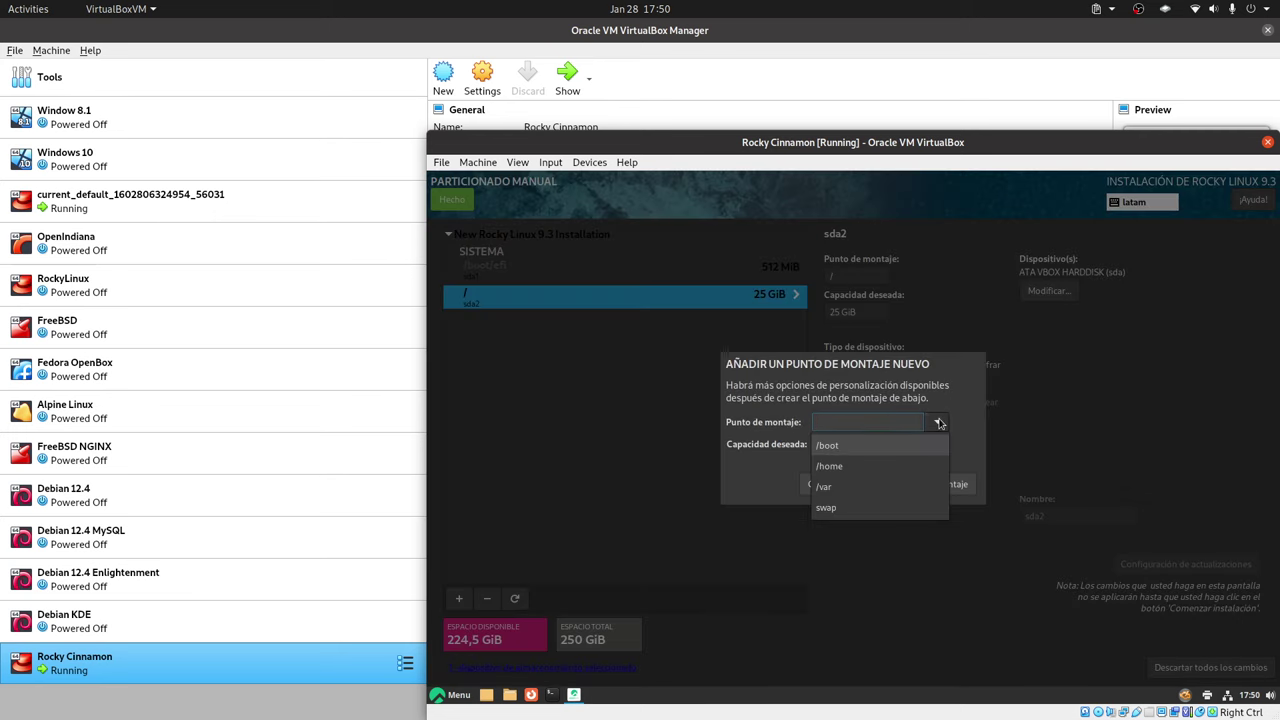
pyautogui.click(866, 456)
pyautogui.click(858, 441)
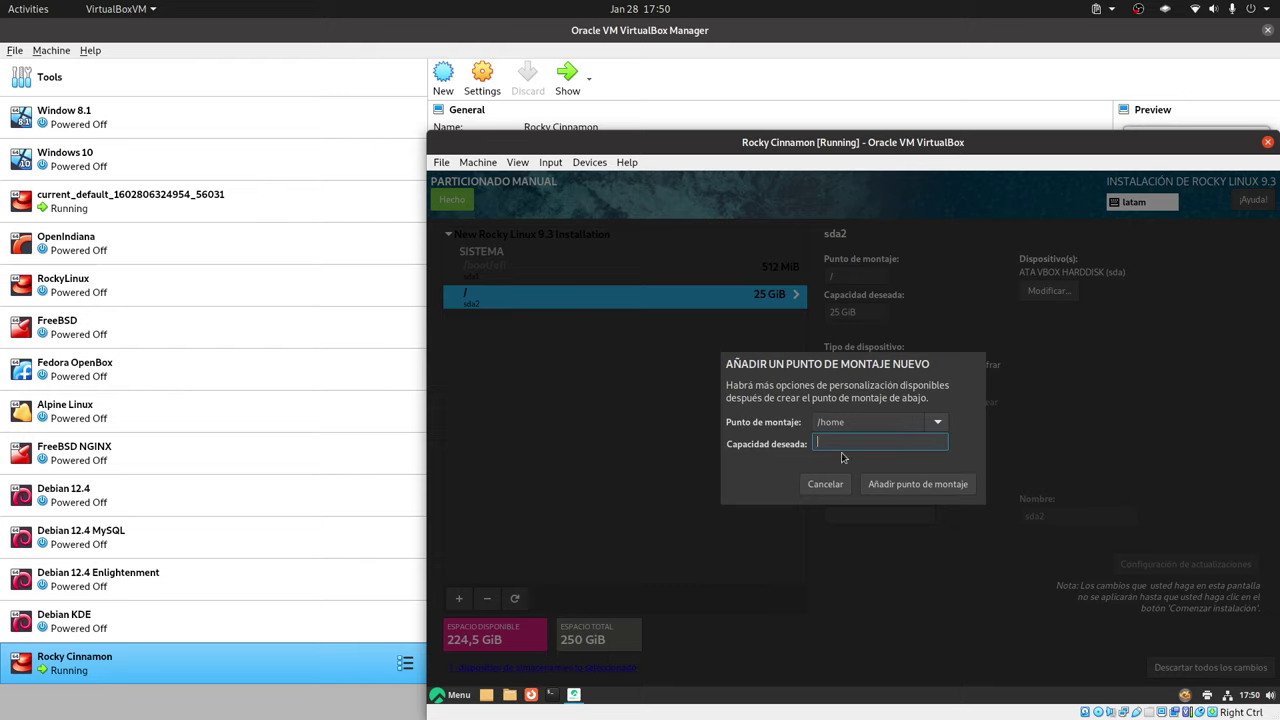
pyautogui.moveTo(846, 441)
pyautogui.write('120gib')
pyautogui.click(892, 484)
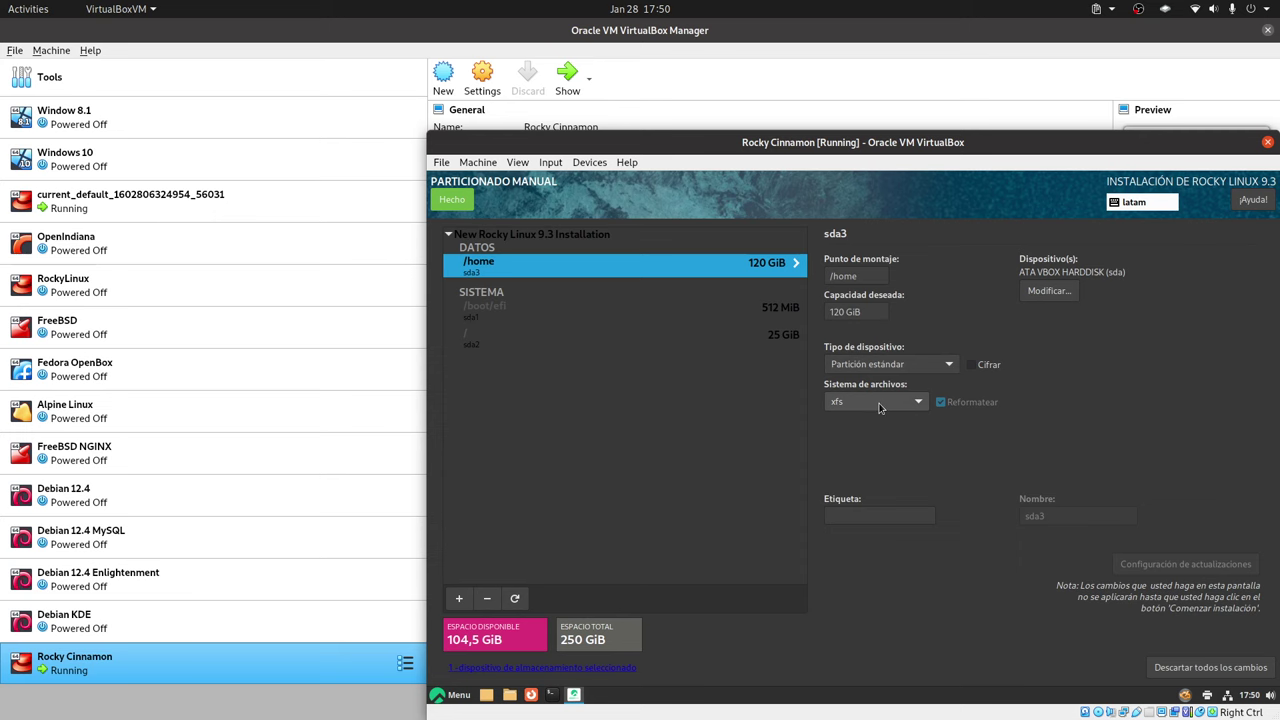
# Resize the /home partition from 120 GiB to 220 GiB and apply it
pyautogui.click(459, 599)
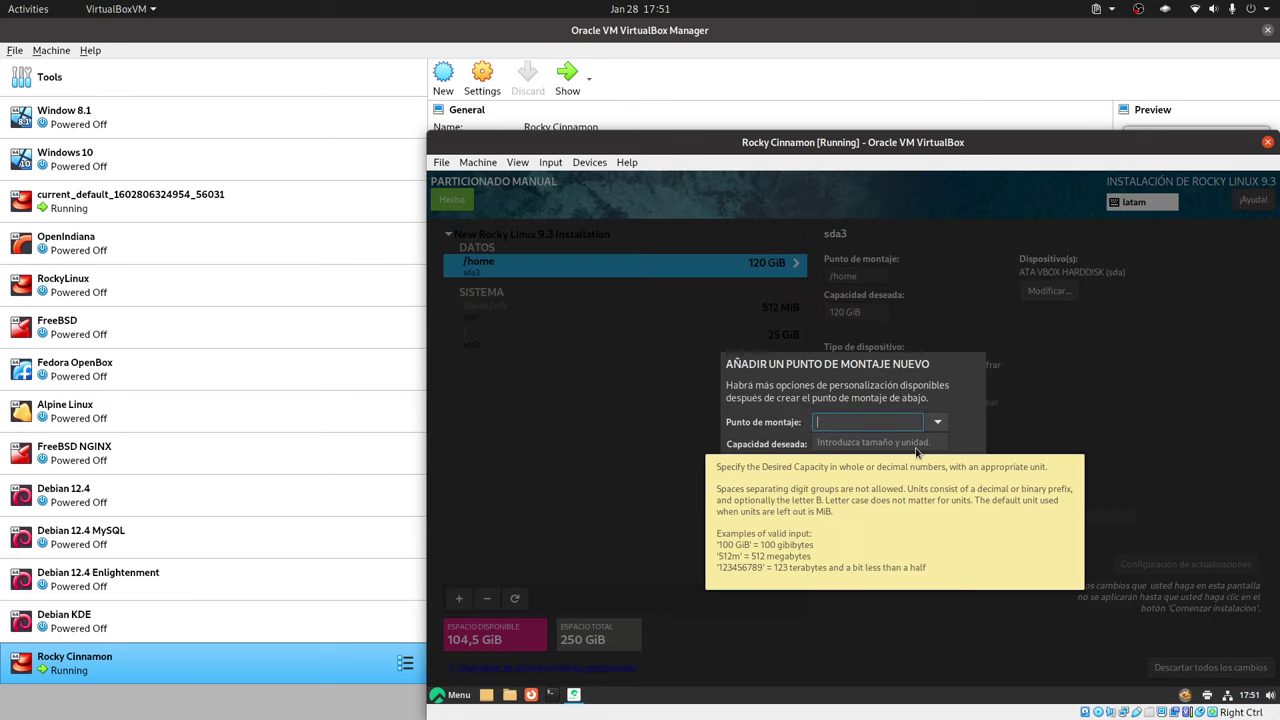
pyautogui.click(826, 485)
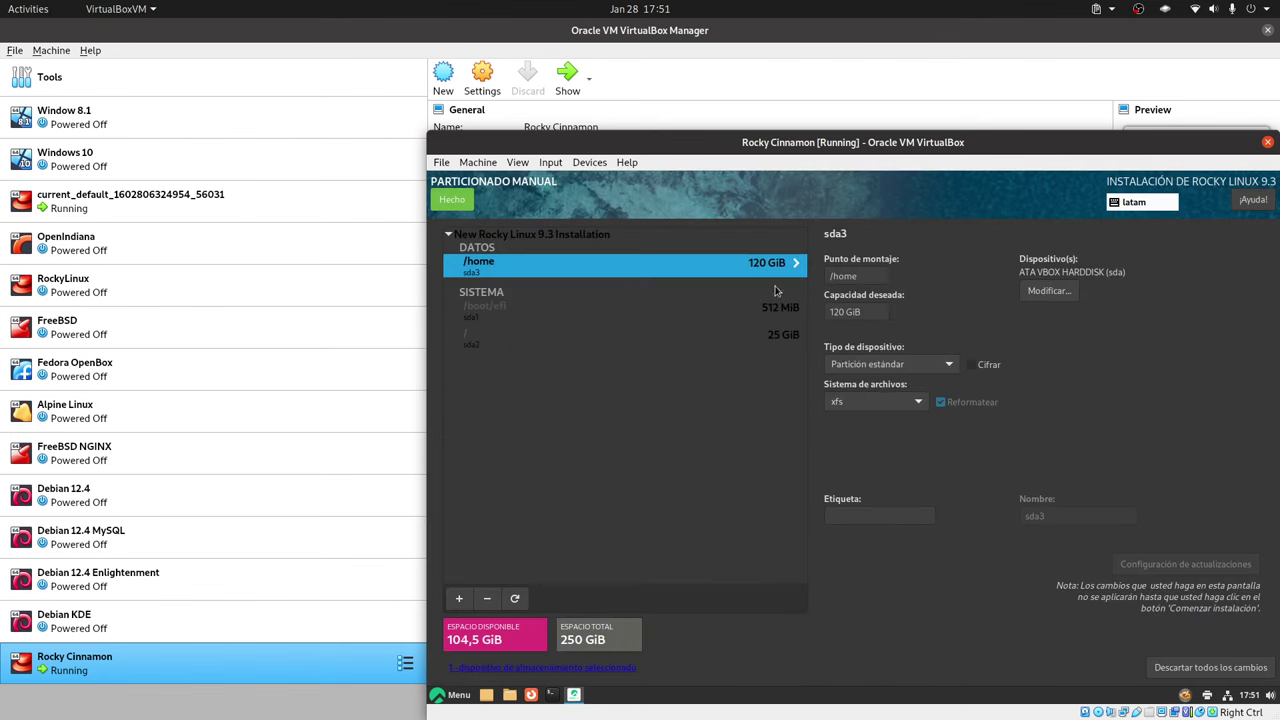
pyautogui.click(835, 312)
pyautogui.press('BackSpace')
pyautogui.write('2')
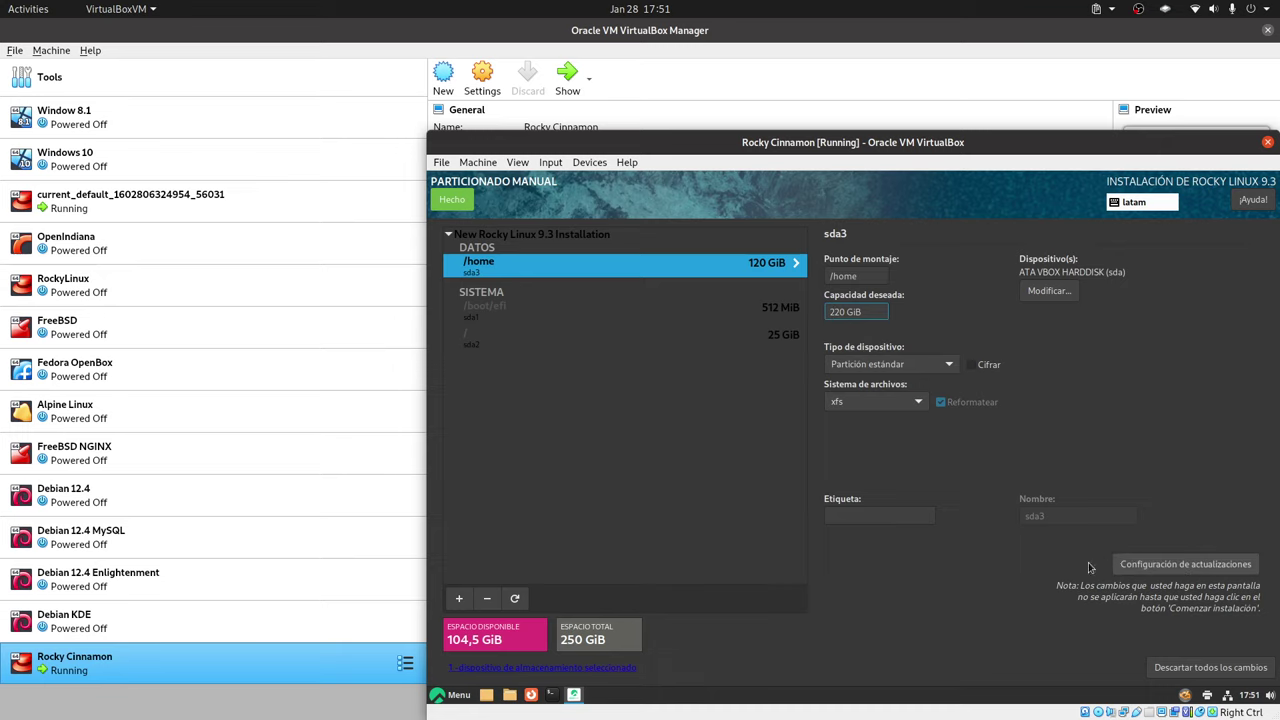
pyautogui.click(1163, 566)
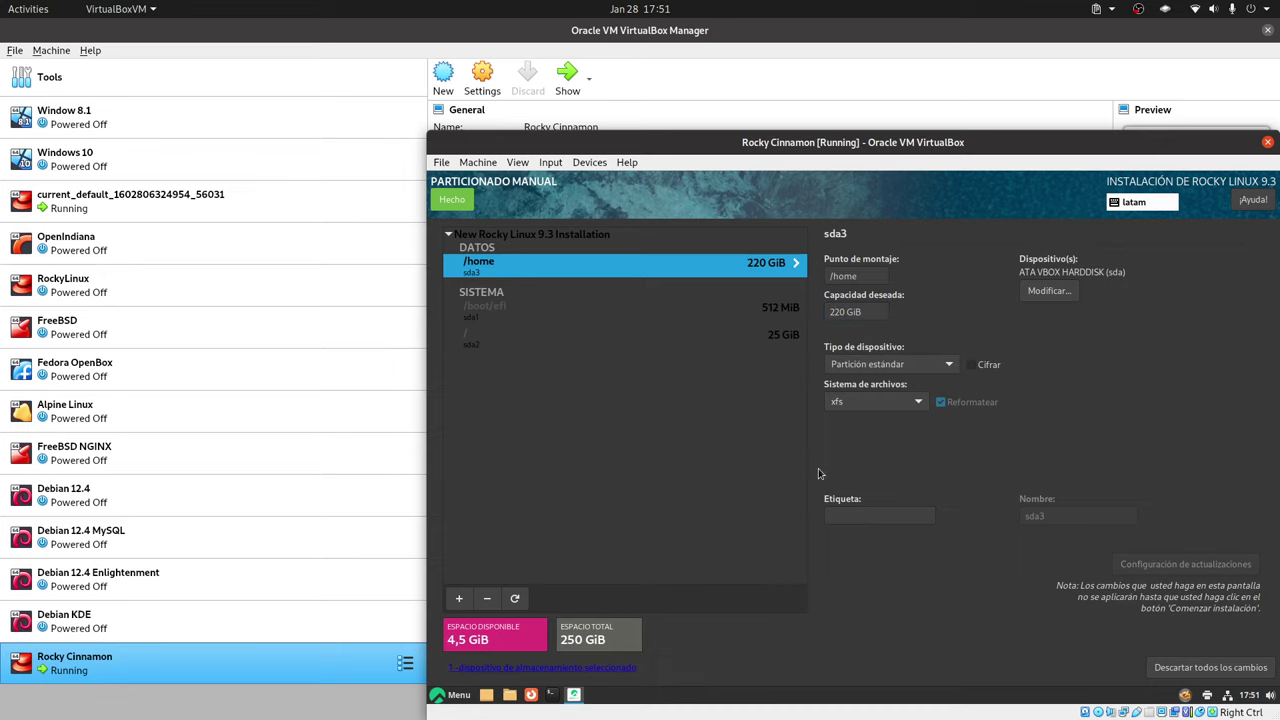
# Add a swap partition using the remaining 4,5 GiB, then finish partitioning to review changes
pyautogui.click(459, 598)
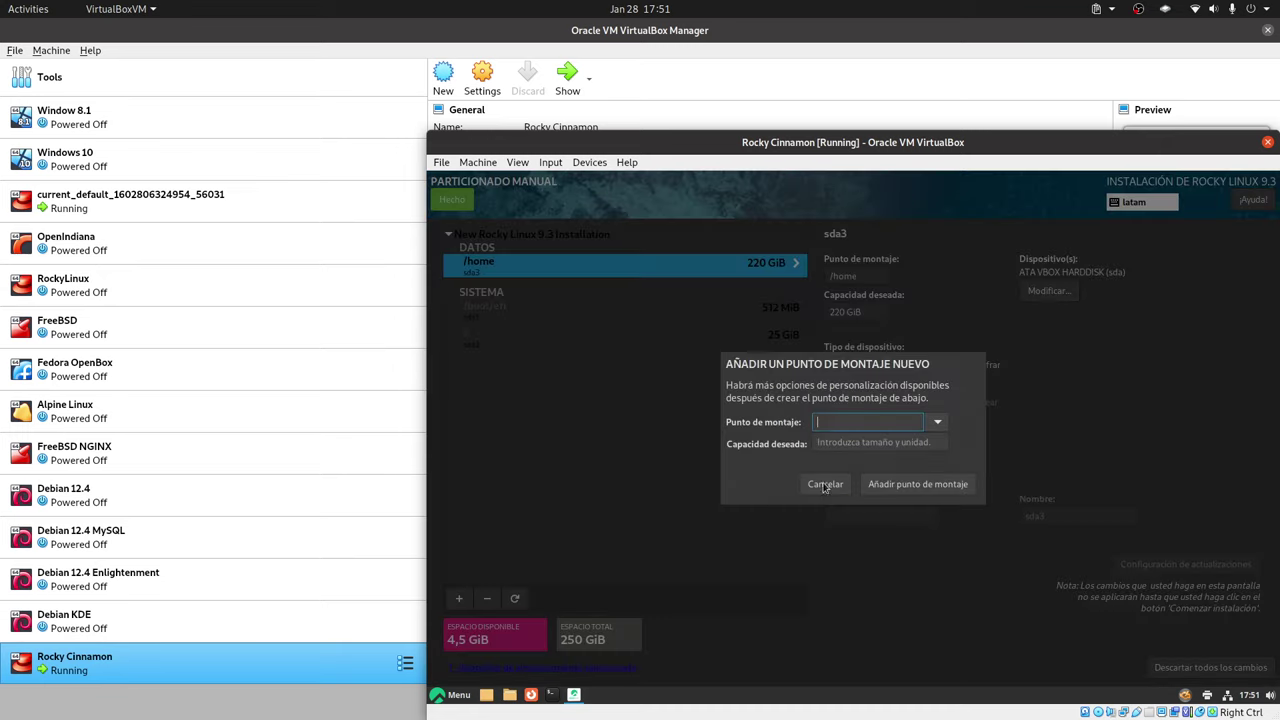
pyautogui.click(939, 422)
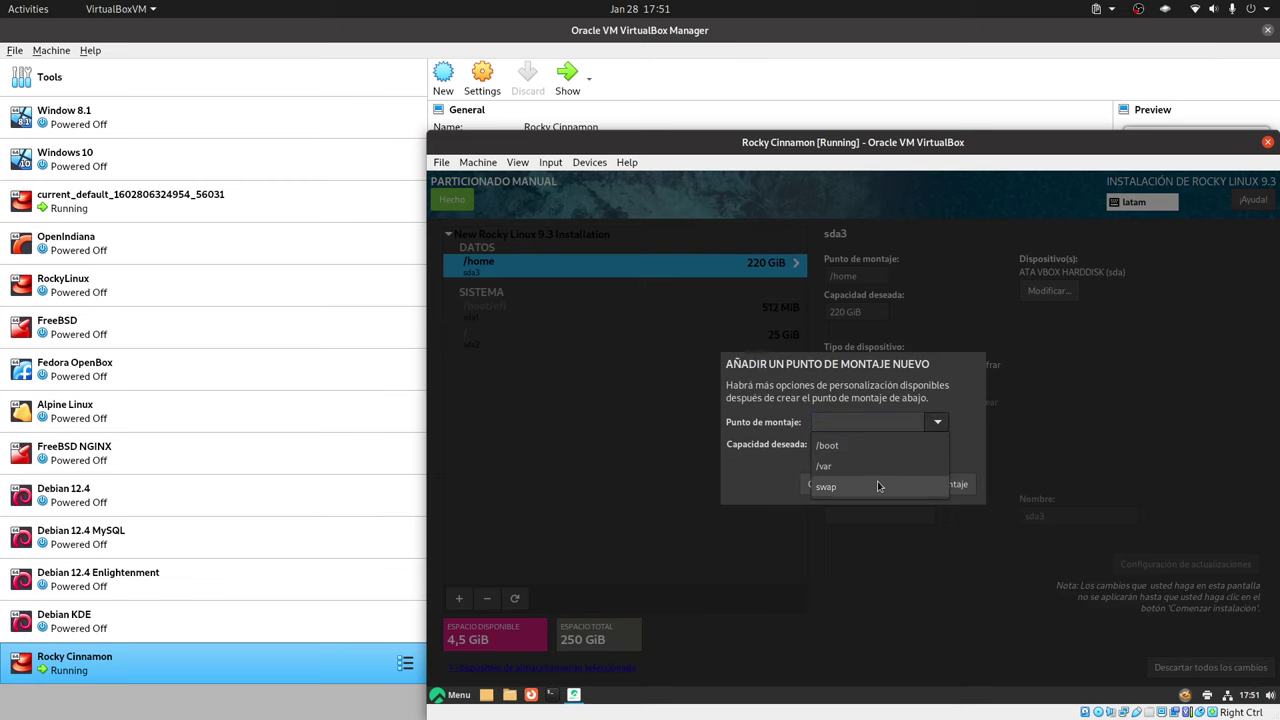
pyautogui.click(882, 486)
pyautogui.click(909, 484)
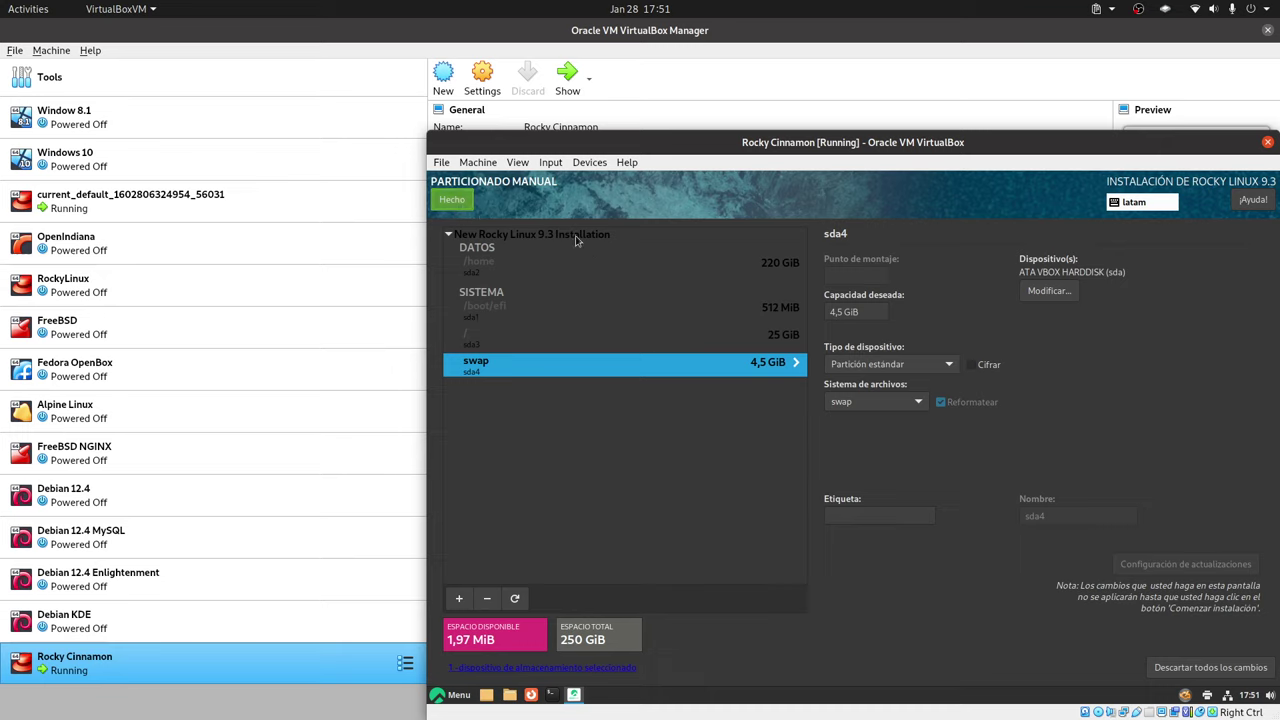
pyautogui.click(458, 201)
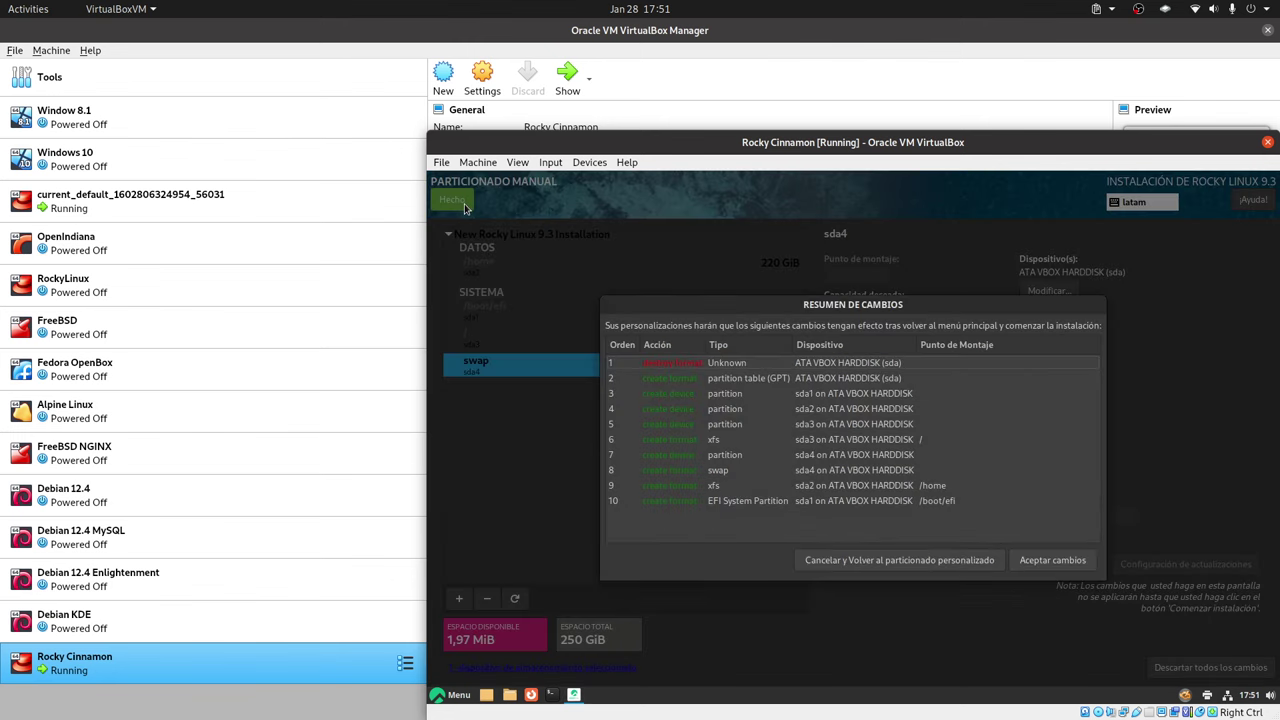
# Accept the partitioning changes and set a root password allowing SSH login, despite the weakness warning
pyautogui.click(1072, 566)
pyautogui.click(1072, 401)
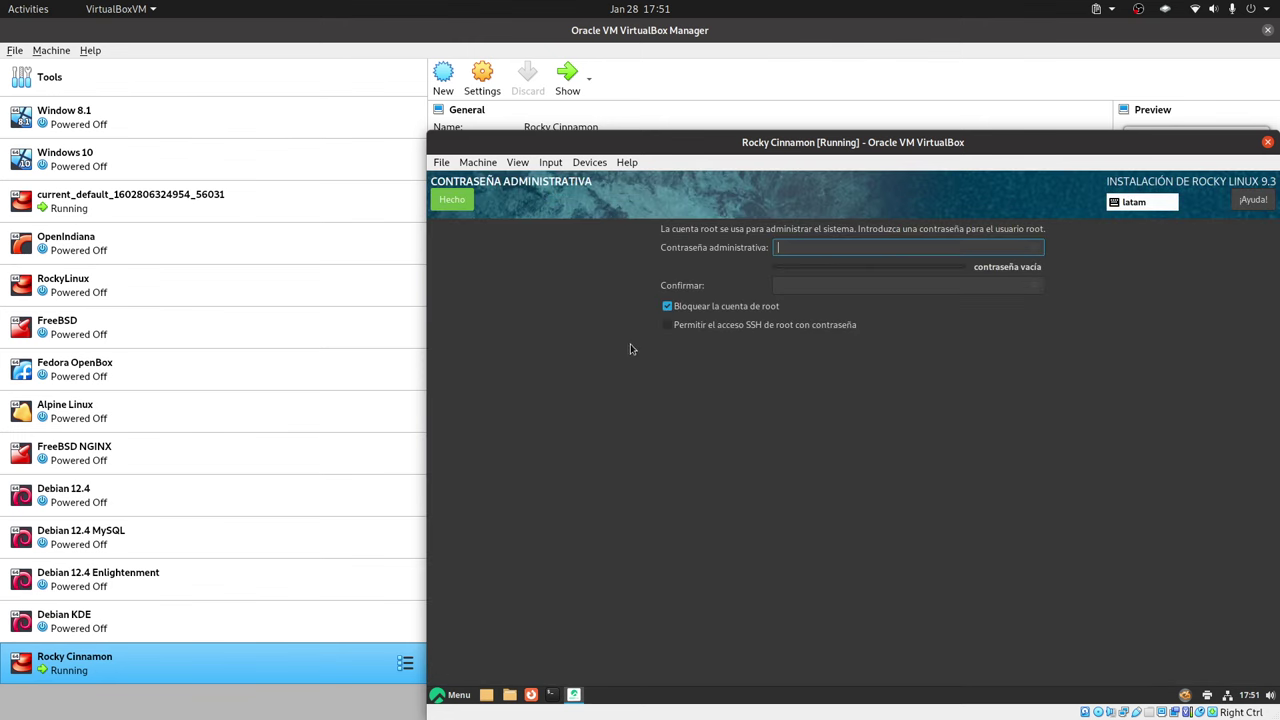
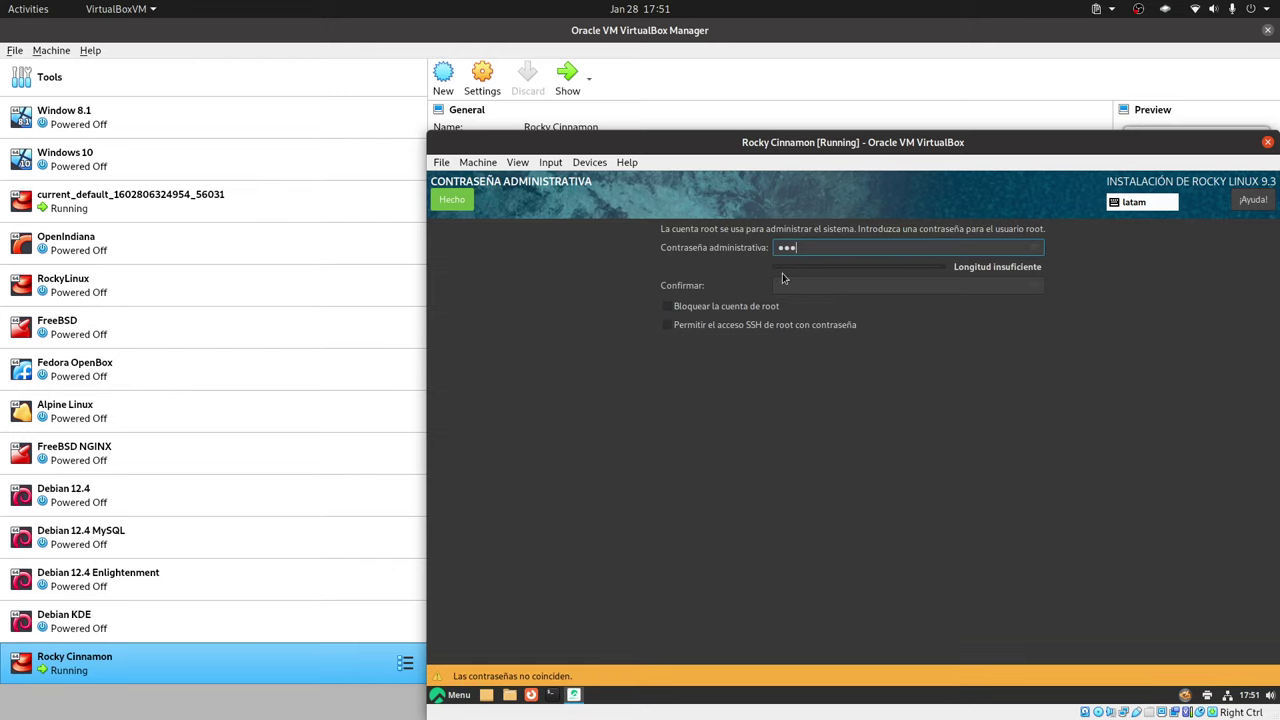
pyautogui.click(808, 288)
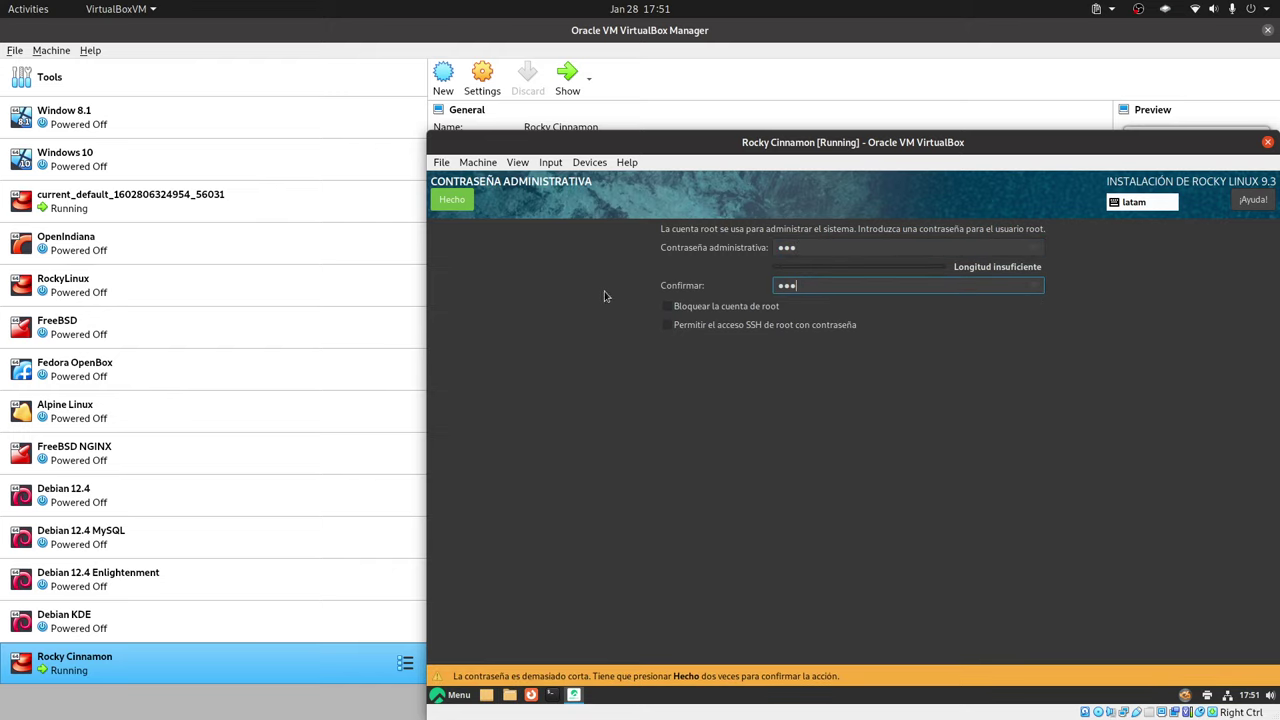
pyautogui.click(773, 328)
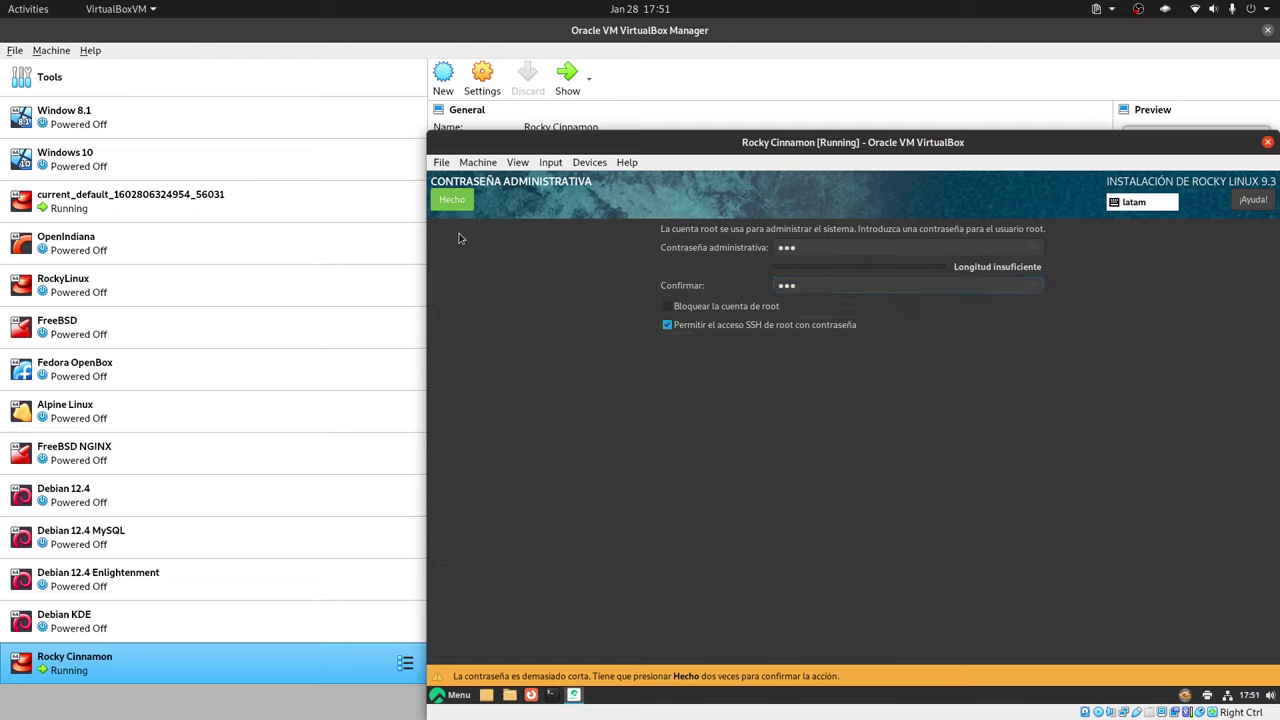
pyautogui.click(458, 199)
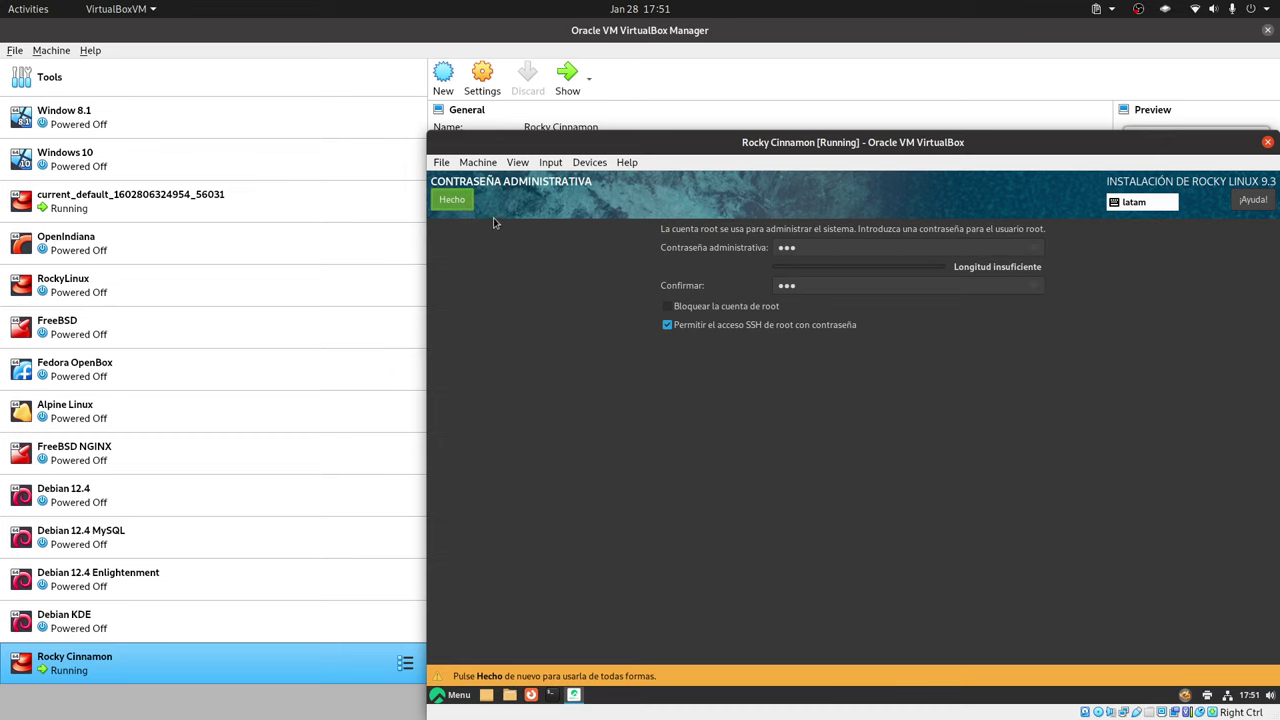
pyautogui.click(452, 200)
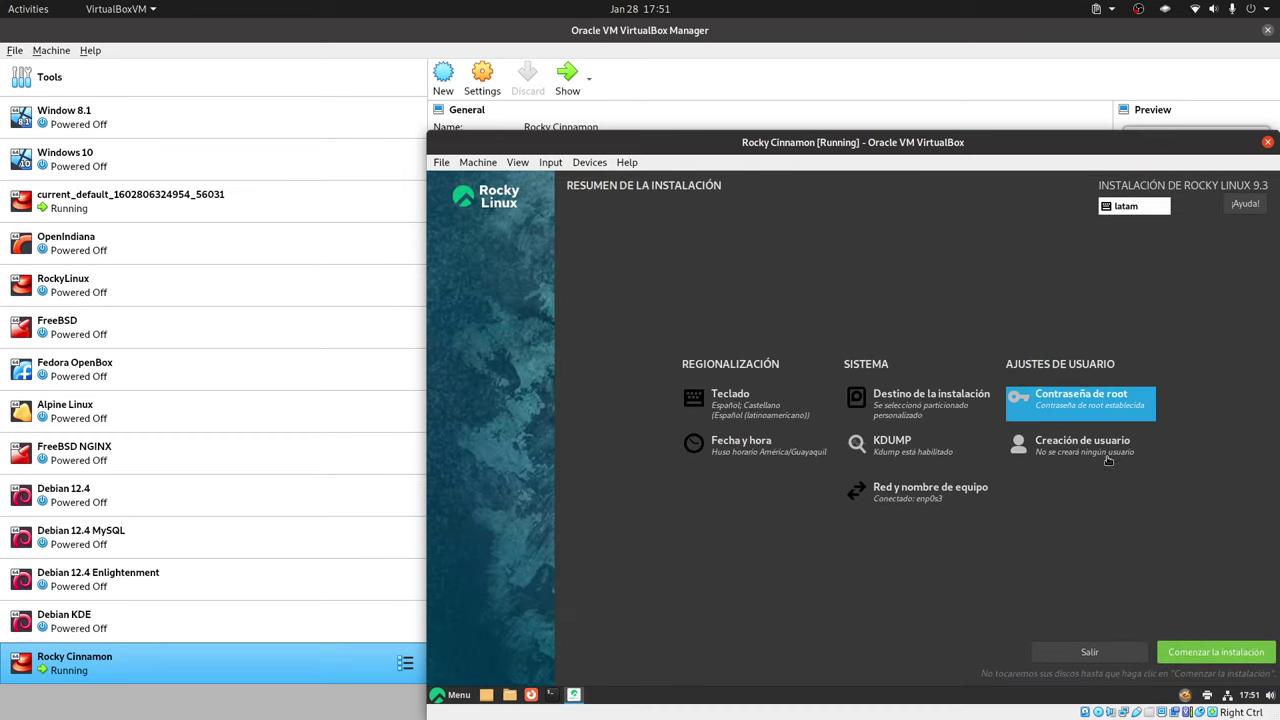
# Create the user account with its name and a short password, accepting the warning
pyautogui.click(1075, 405)
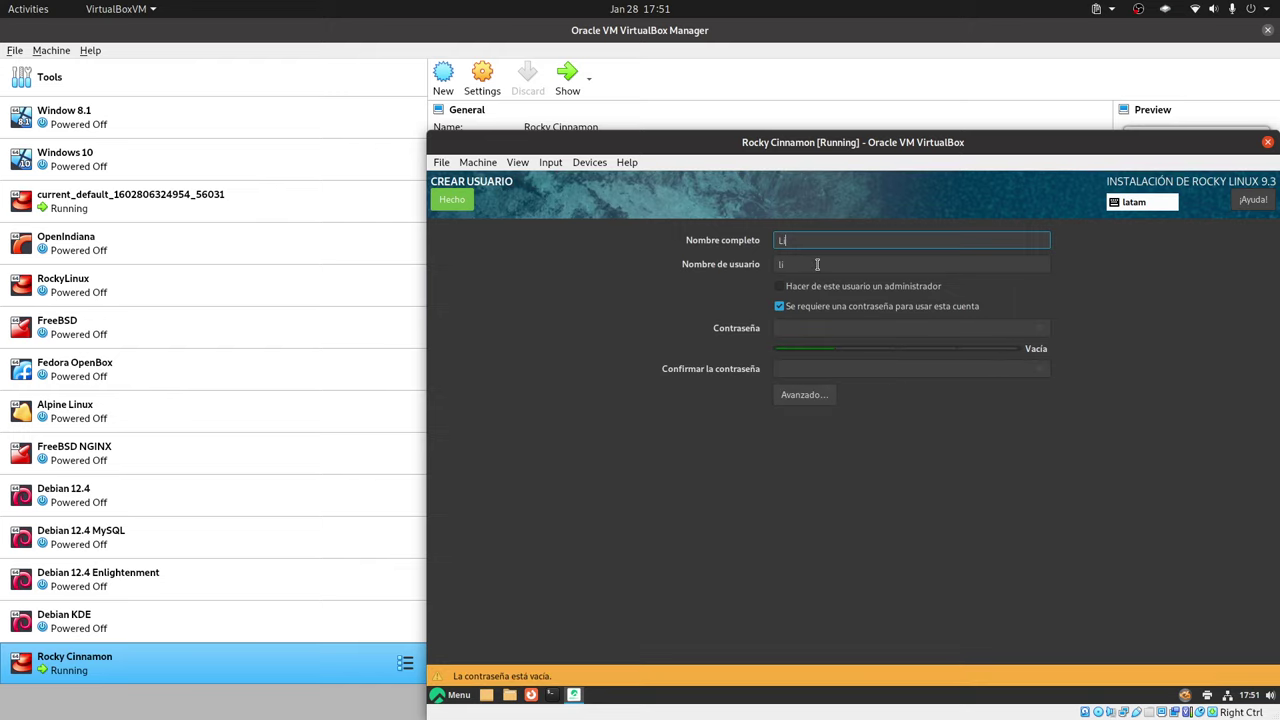
pyautogui.write('LibreByte')
pyautogui.click(810, 329)
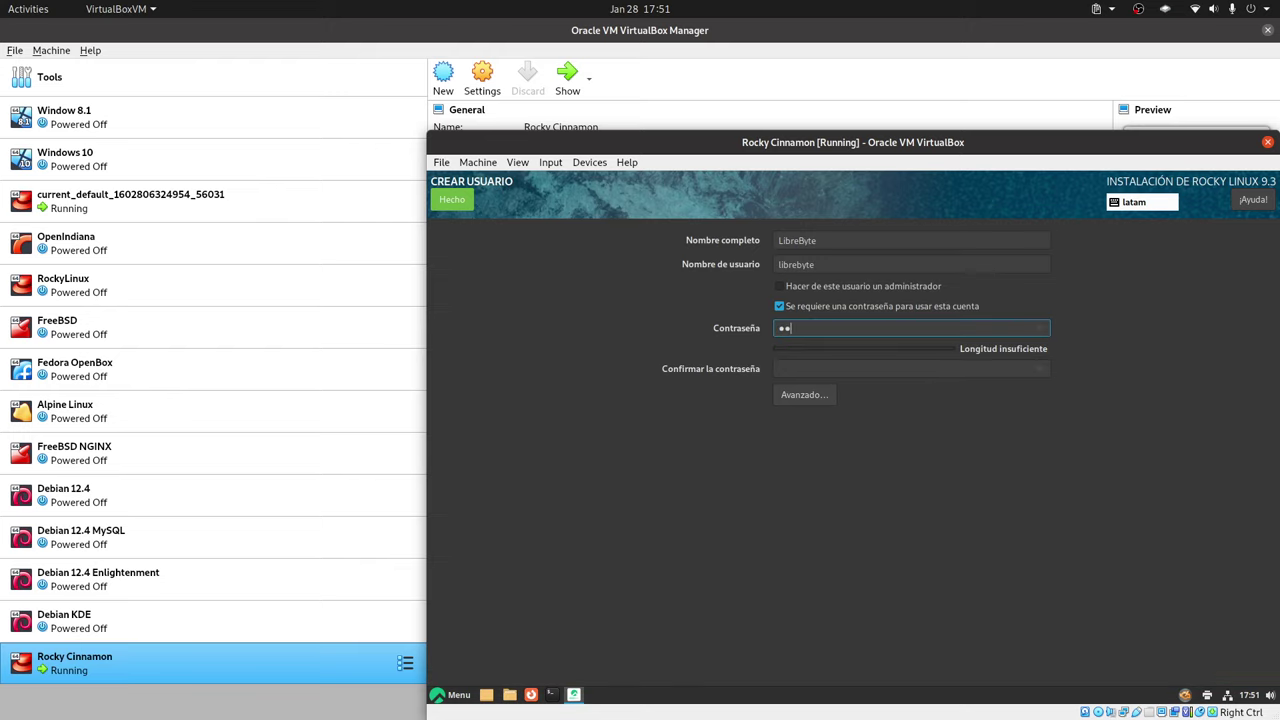
pyautogui.click(814, 366)
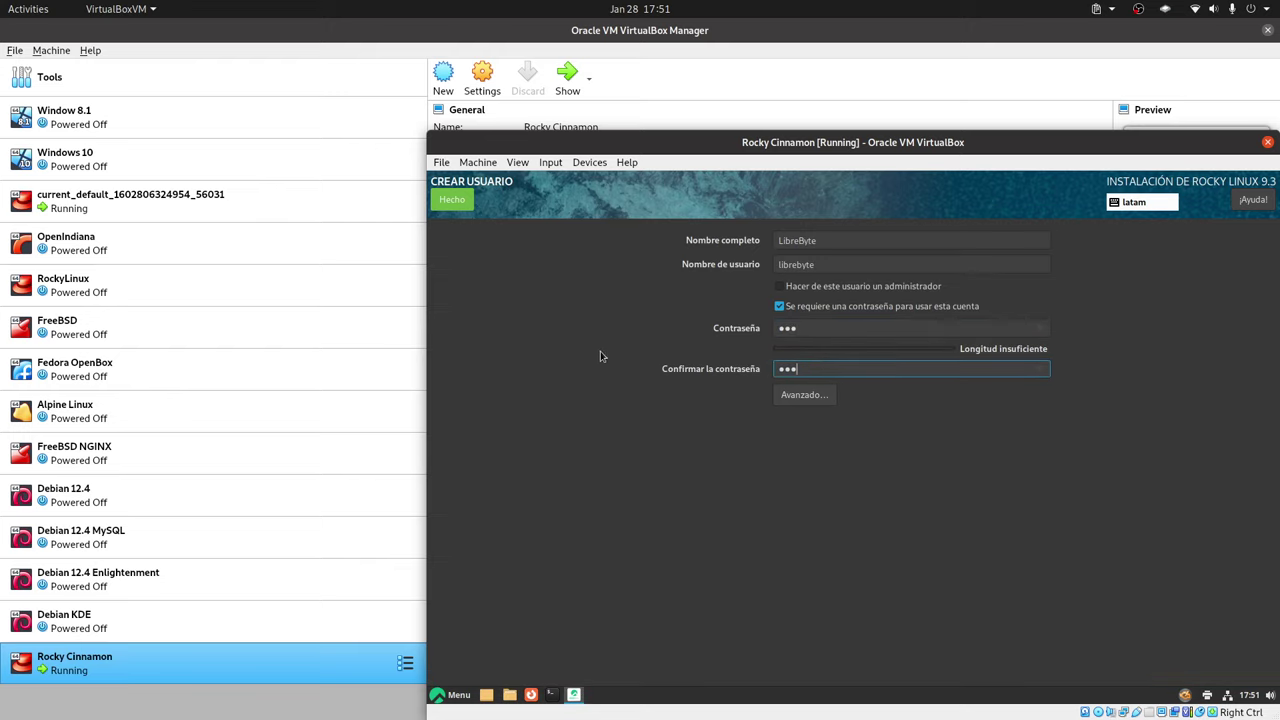
pyautogui.click(452, 199)
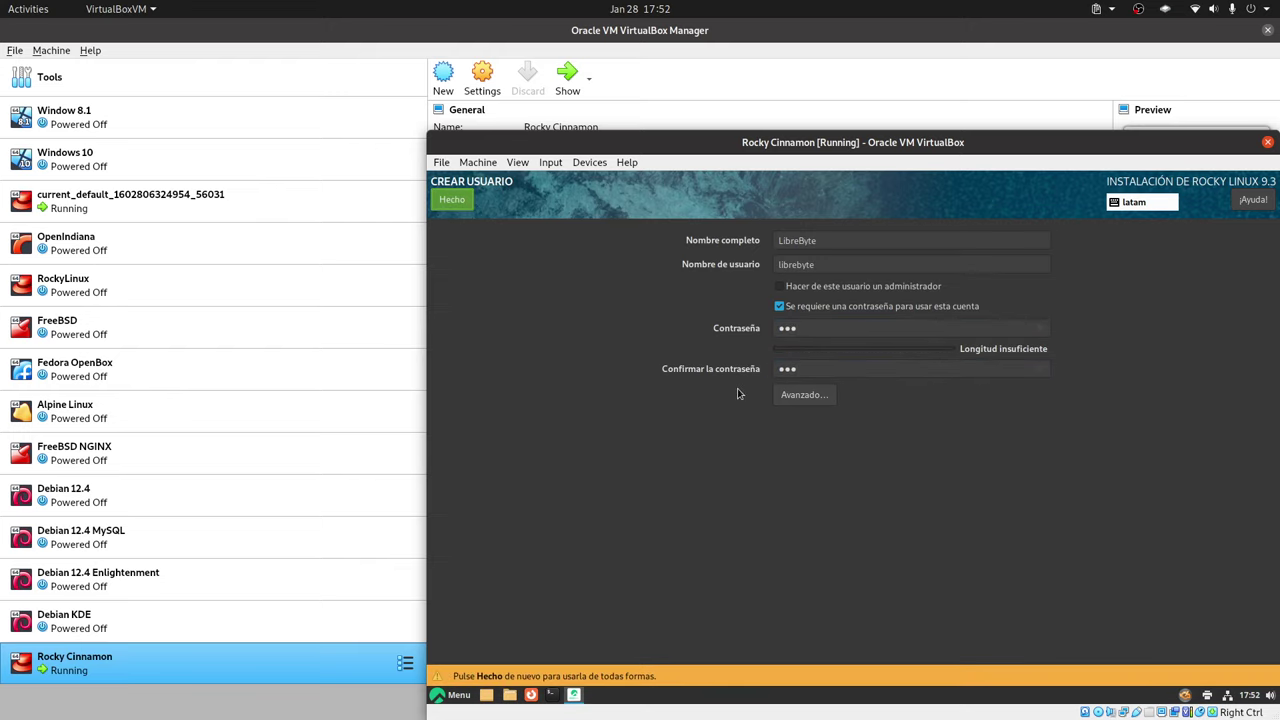
pyautogui.press('Return')
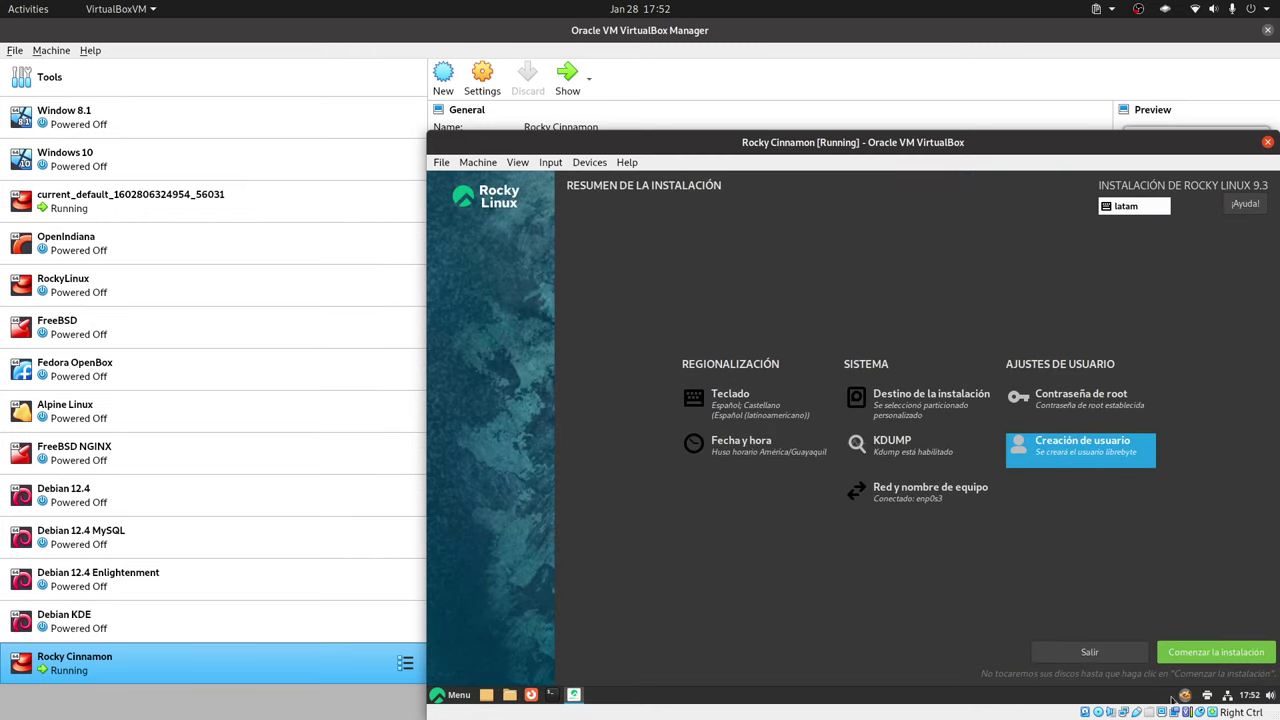
# Install Rocky Linux to disk, close the installer, and restart the VM from the Cinnamon menu
pyautogui.click(1210, 658)
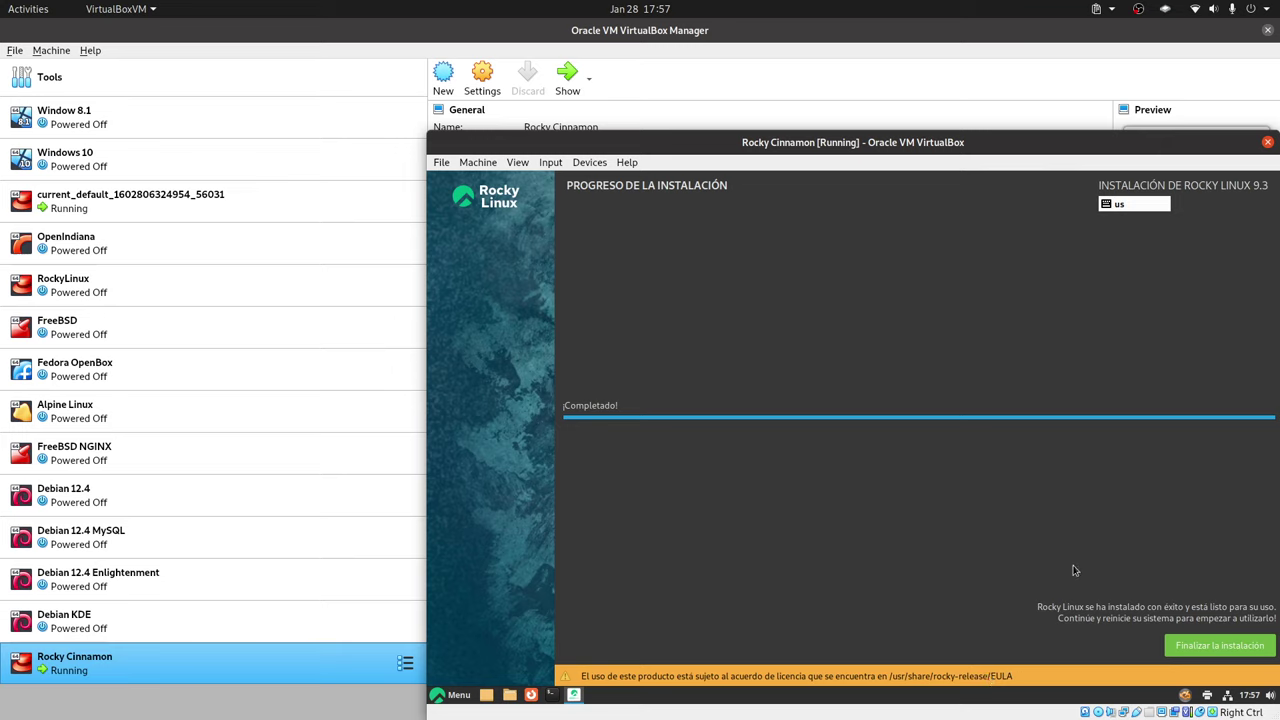
pyautogui.click(1207, 642)
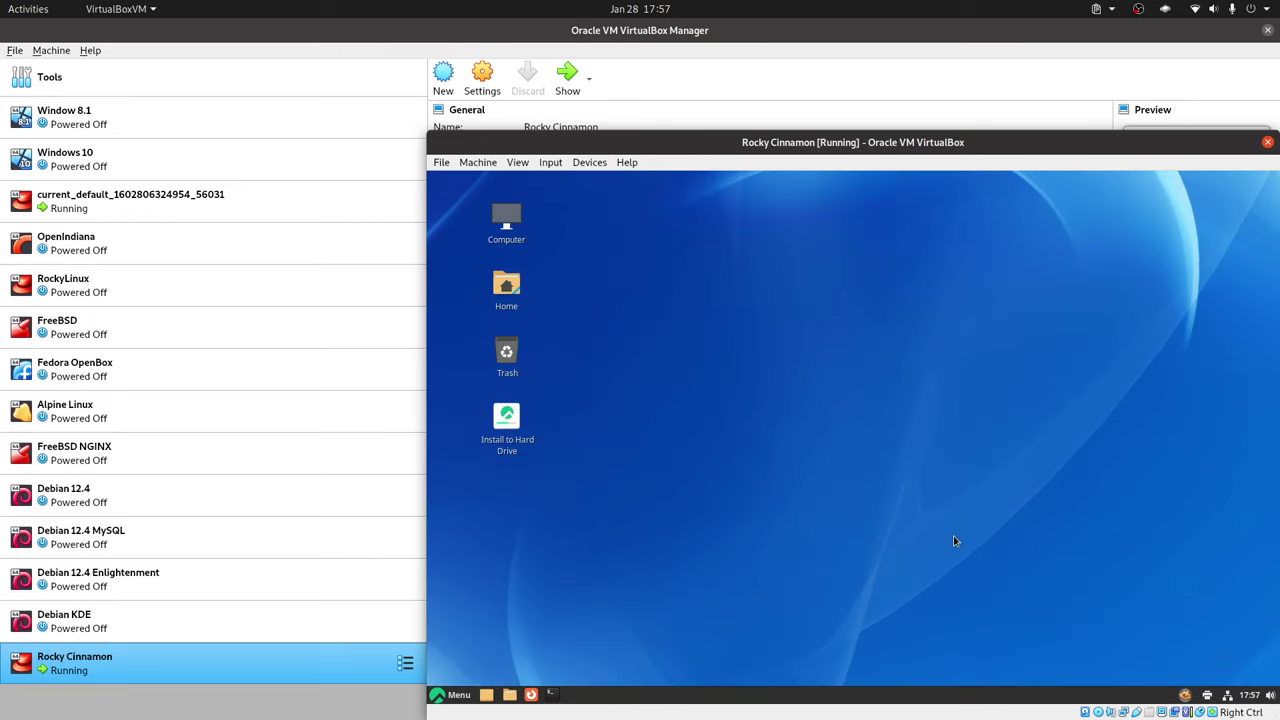
pyautogui.click(450, 694)
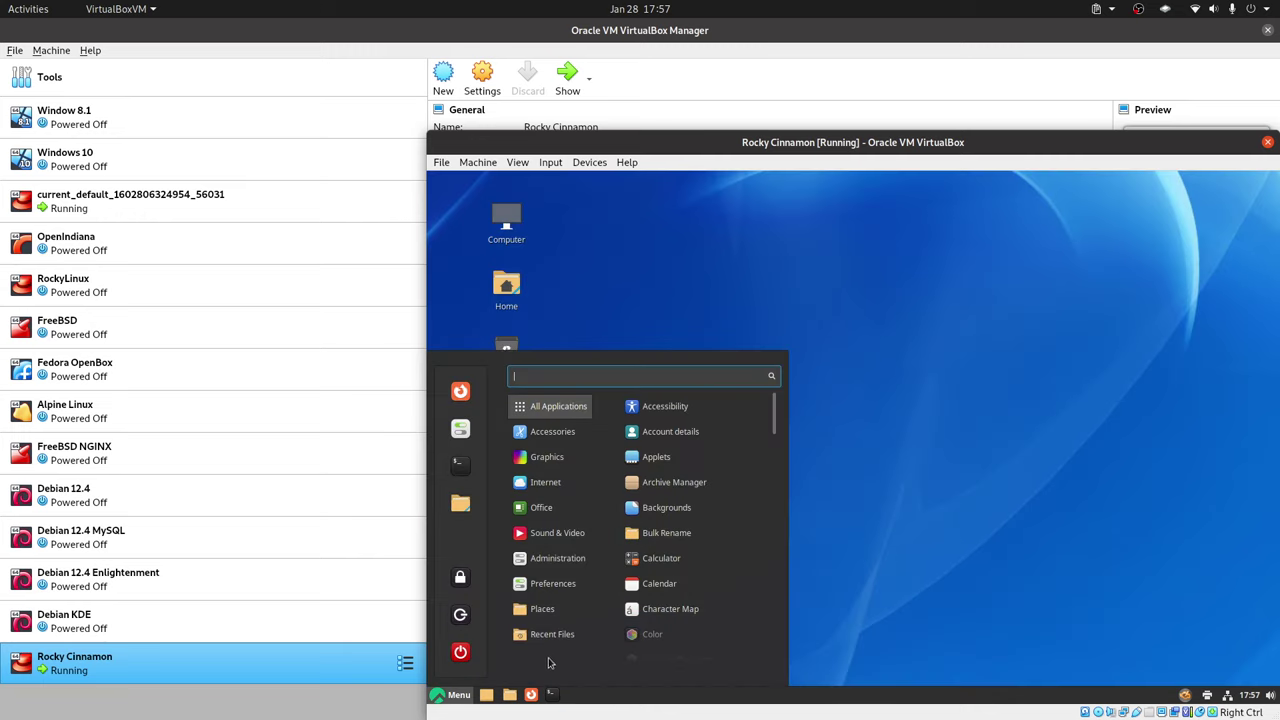
pyautogui.click(472, 655)
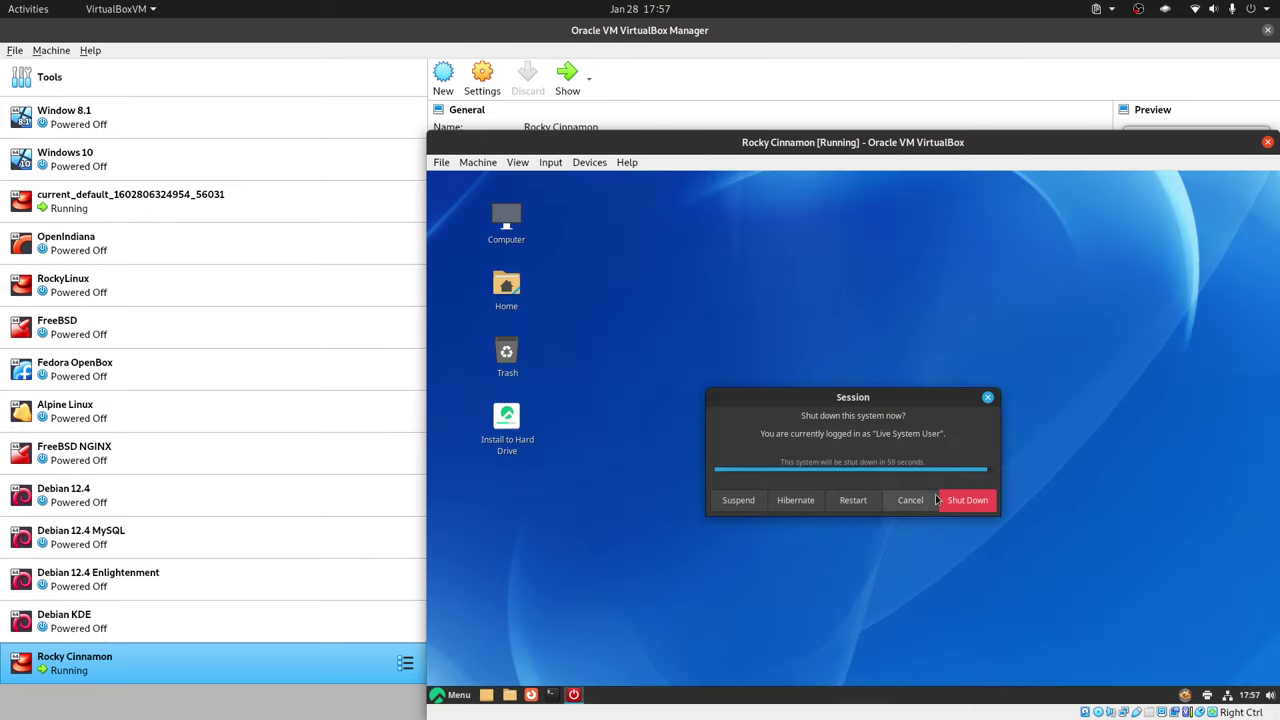
pyautogui.click(854, 493)
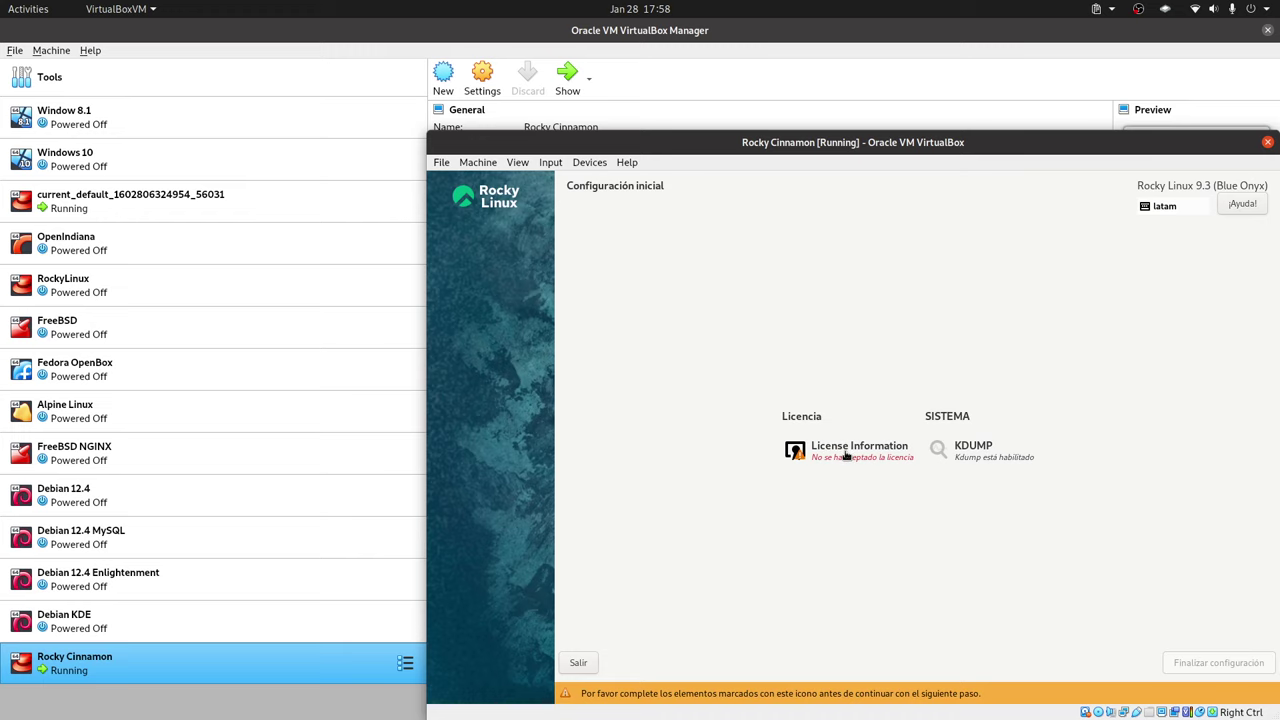
# Tick 'Acepto el acuerdo de licencia' under License Information and confirm with Hecho
pyautogui.click(853, 459)
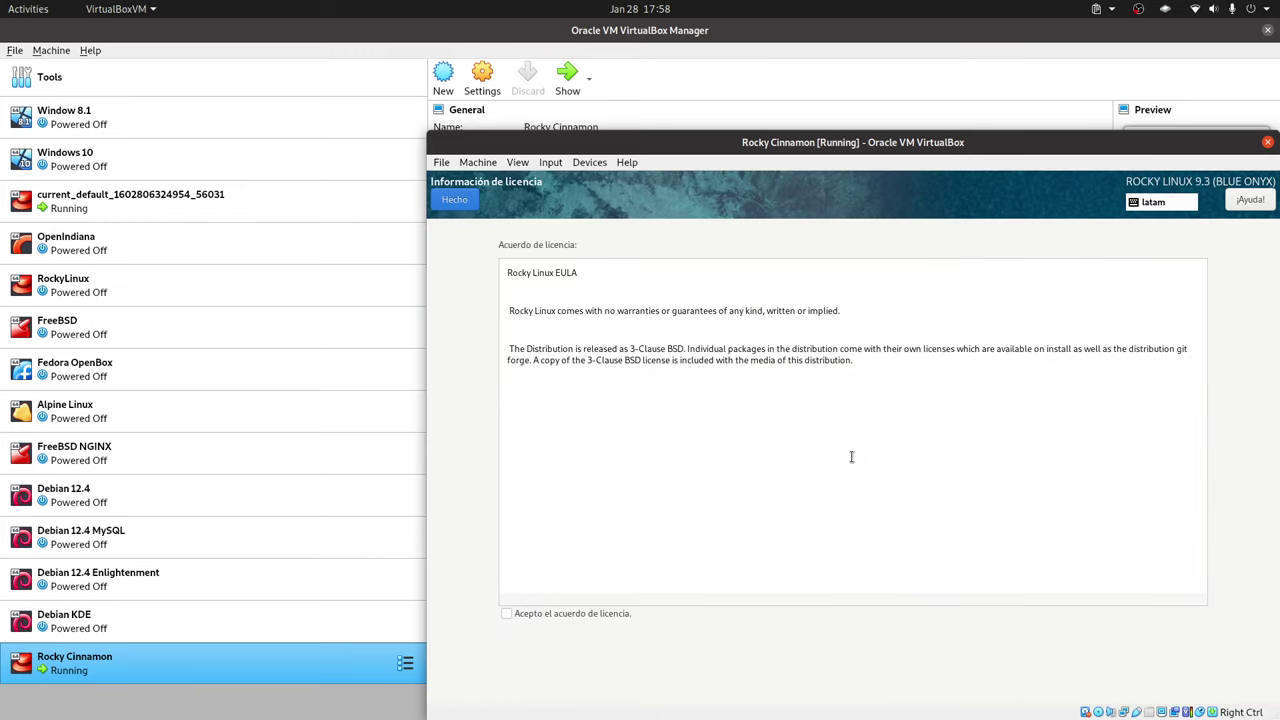
pyautogui.click(507, 615)
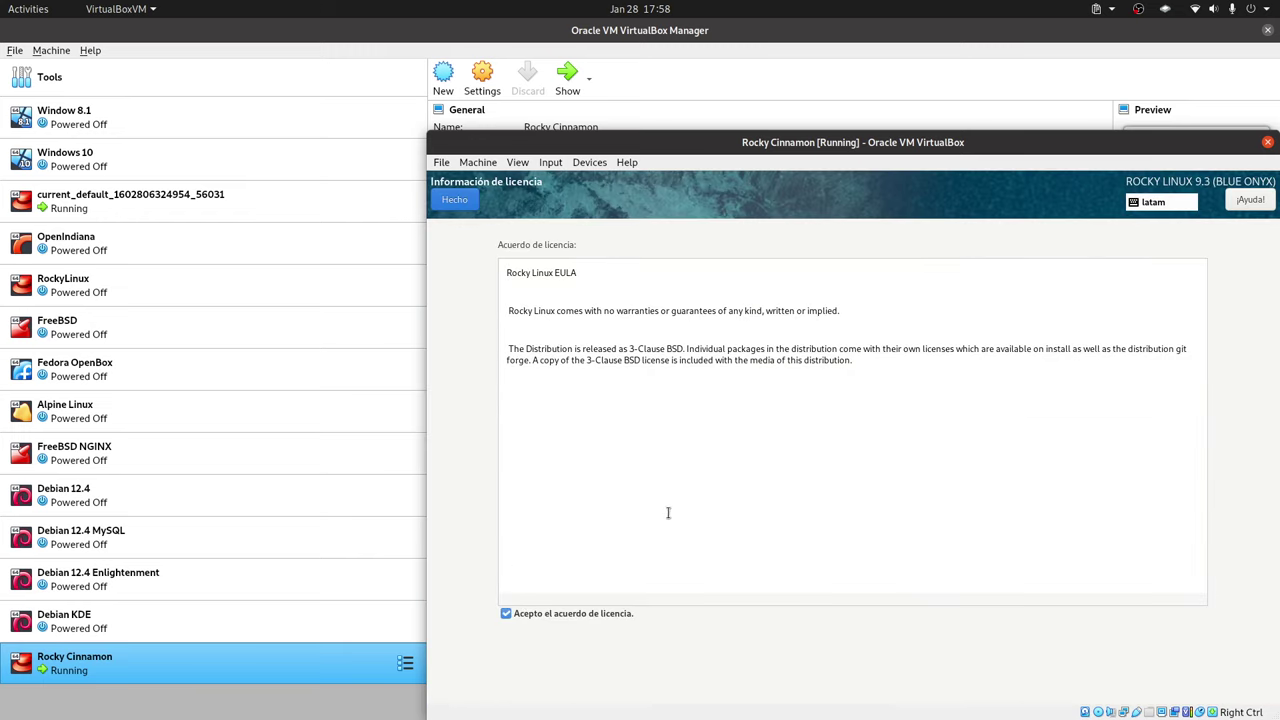
pyautogui.click(462, 206)
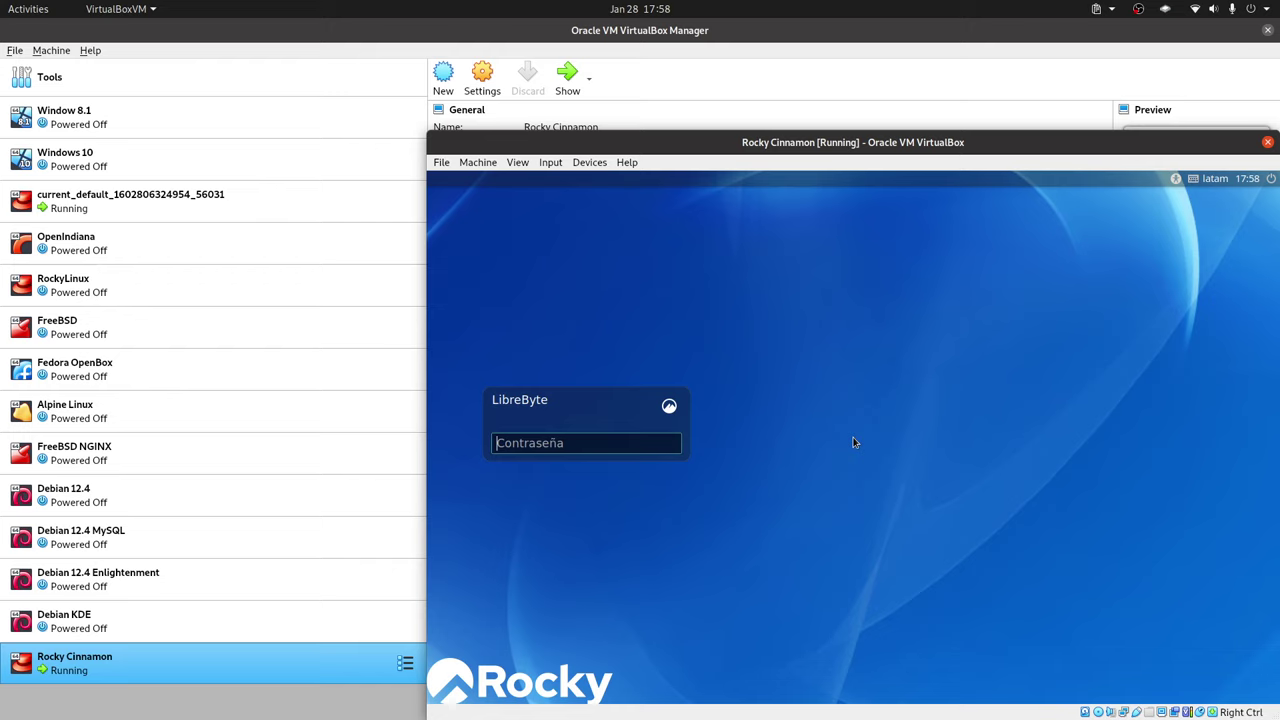
# Enter the user's password, select the Cinnamon session, and log in
pyautogui.click(1176, 178)
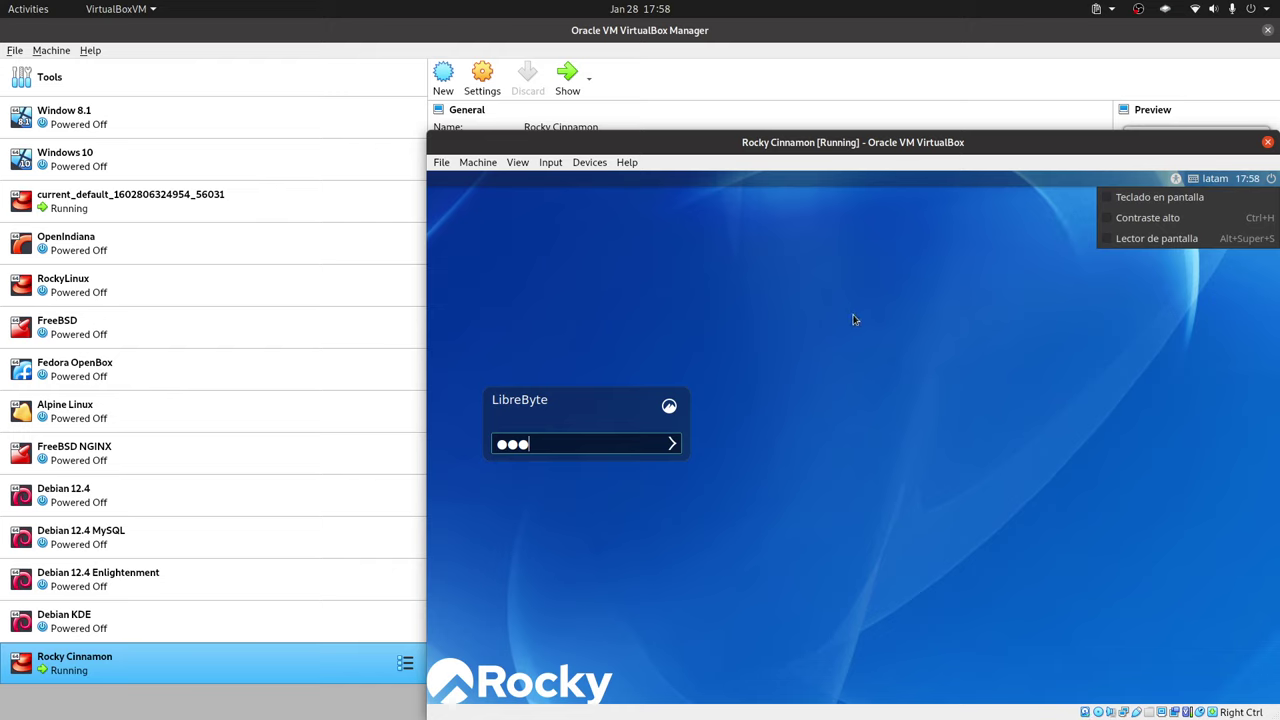
pyautogui.click(920, 308)
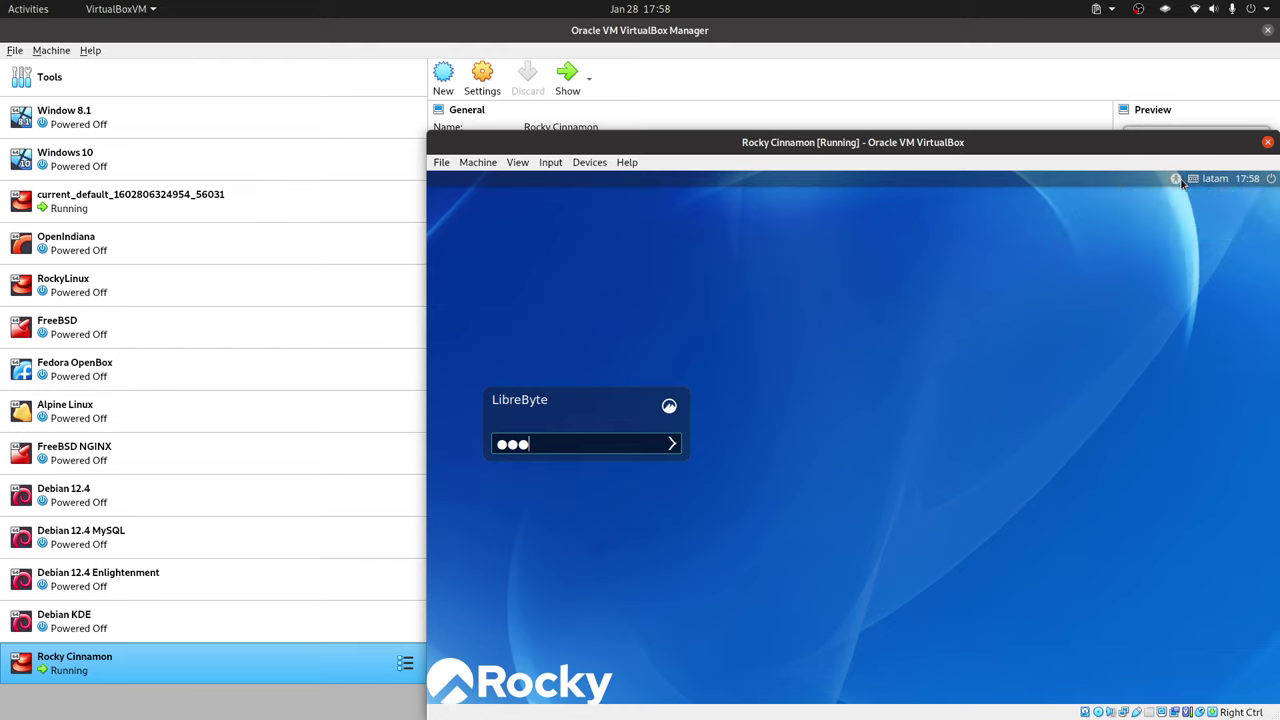
pyautogui.click(669, 405)
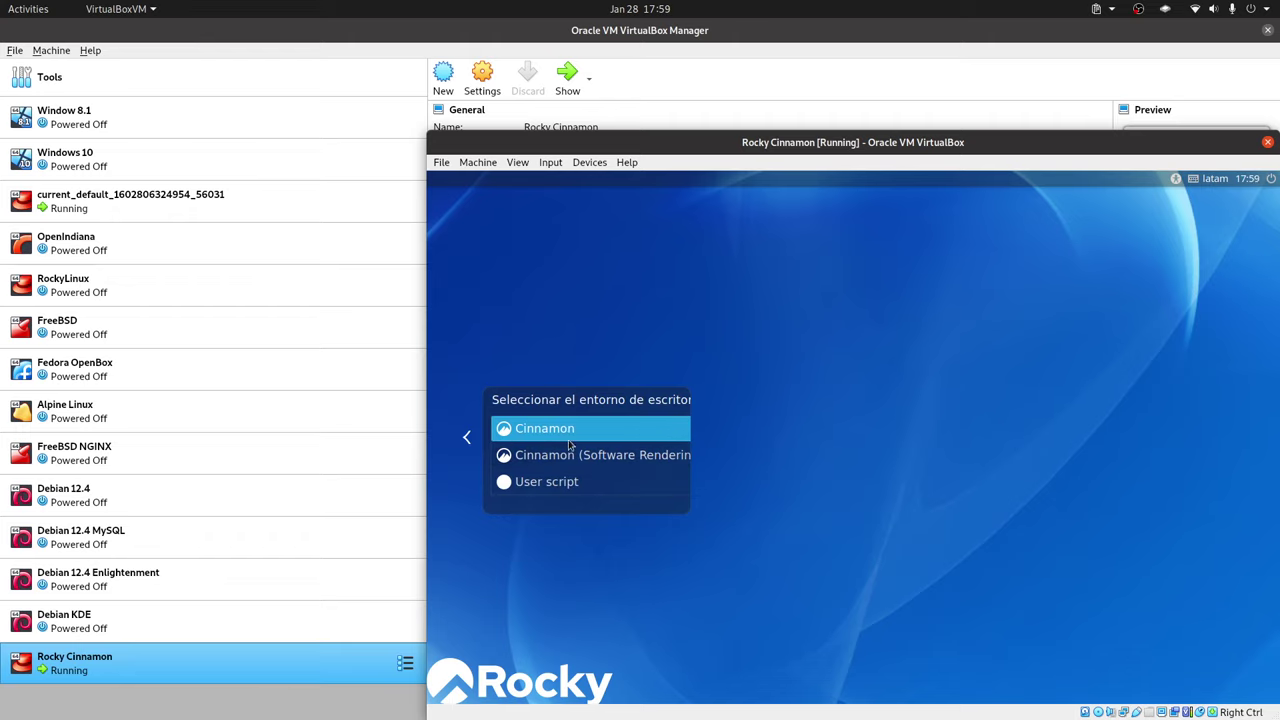
pyautogui.click(518, 434)
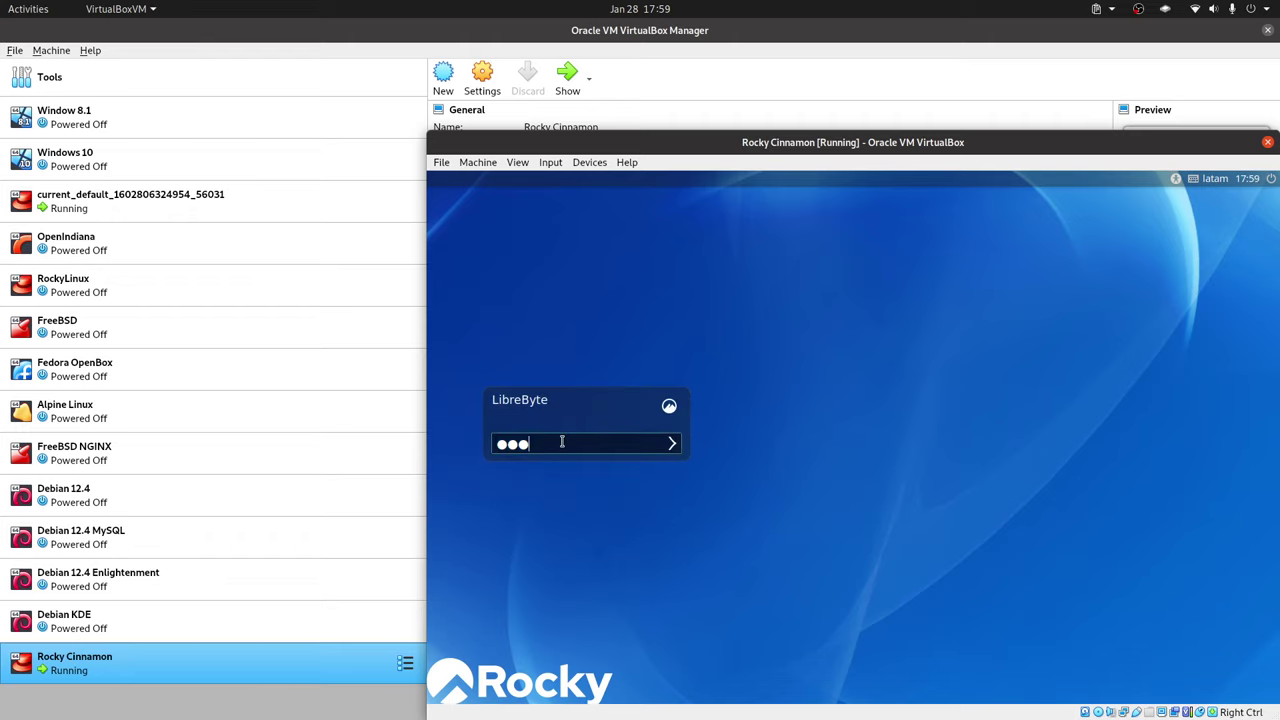
pyautogui.click(674, 443)
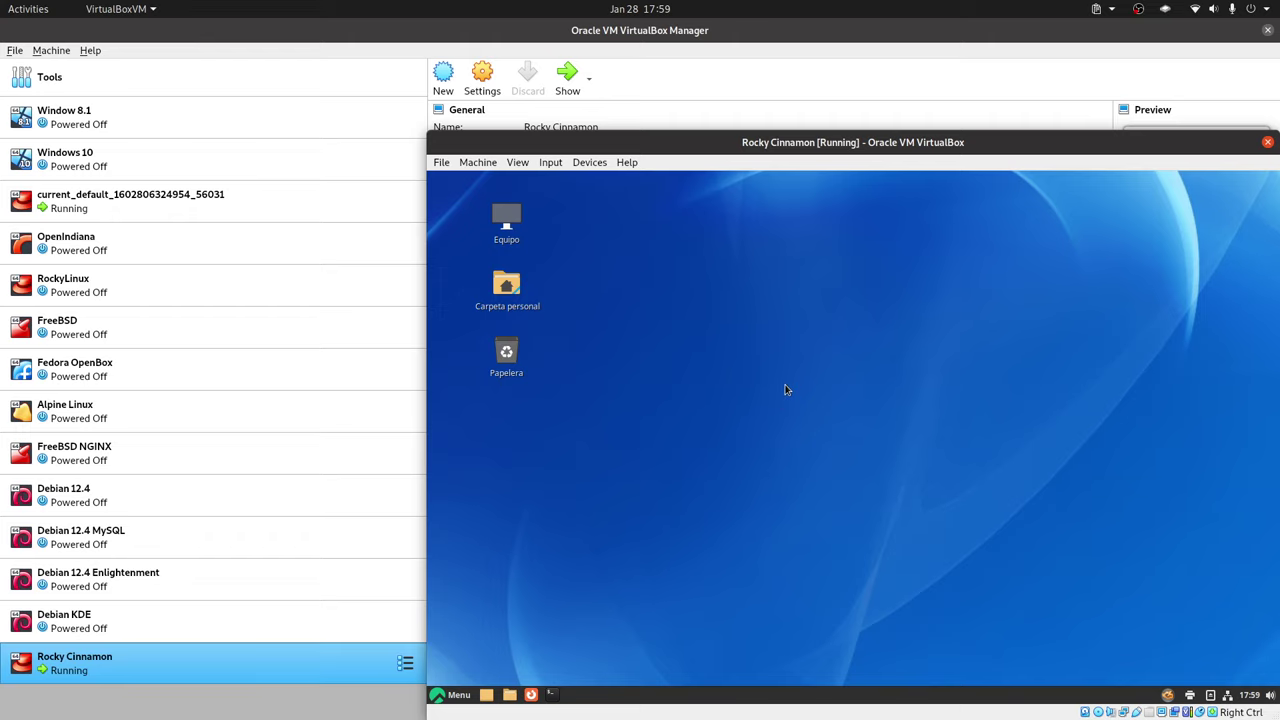
# Switch the VM to full-screen and launch System Settings from the application menu search
pyautogui.hotkey('ctrl', 'f')
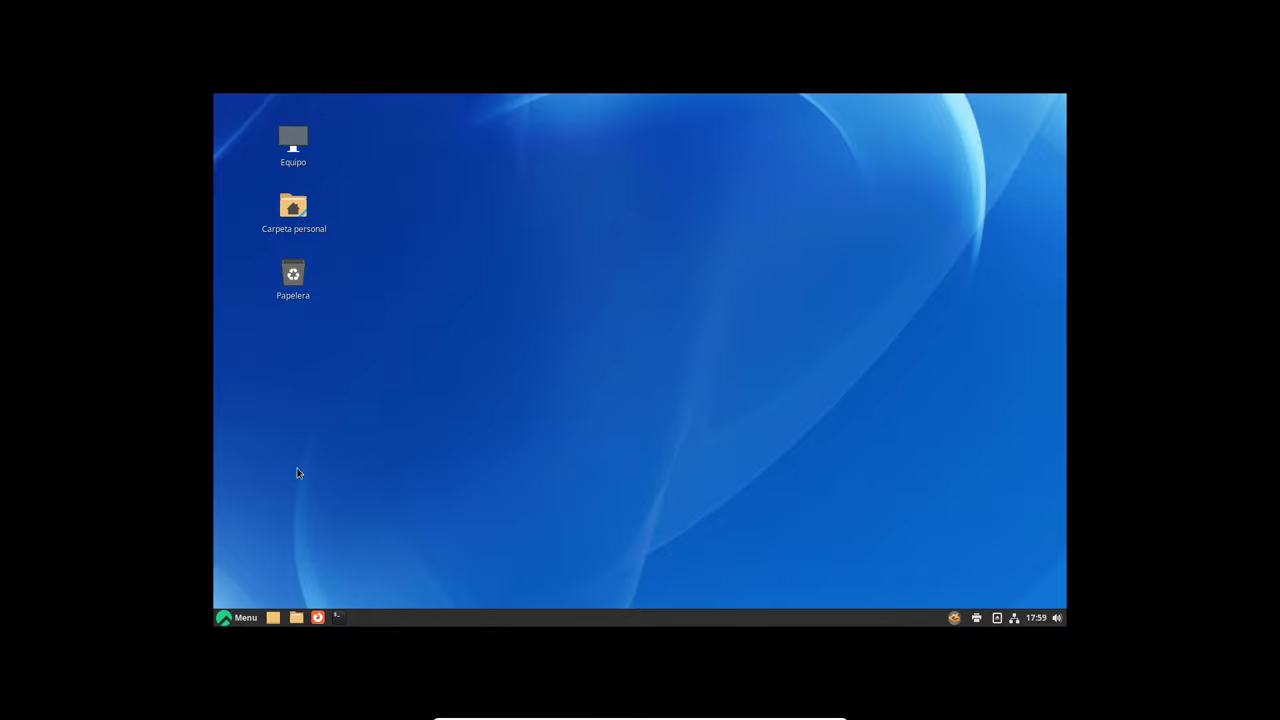
pyautogui.click(242, 618)
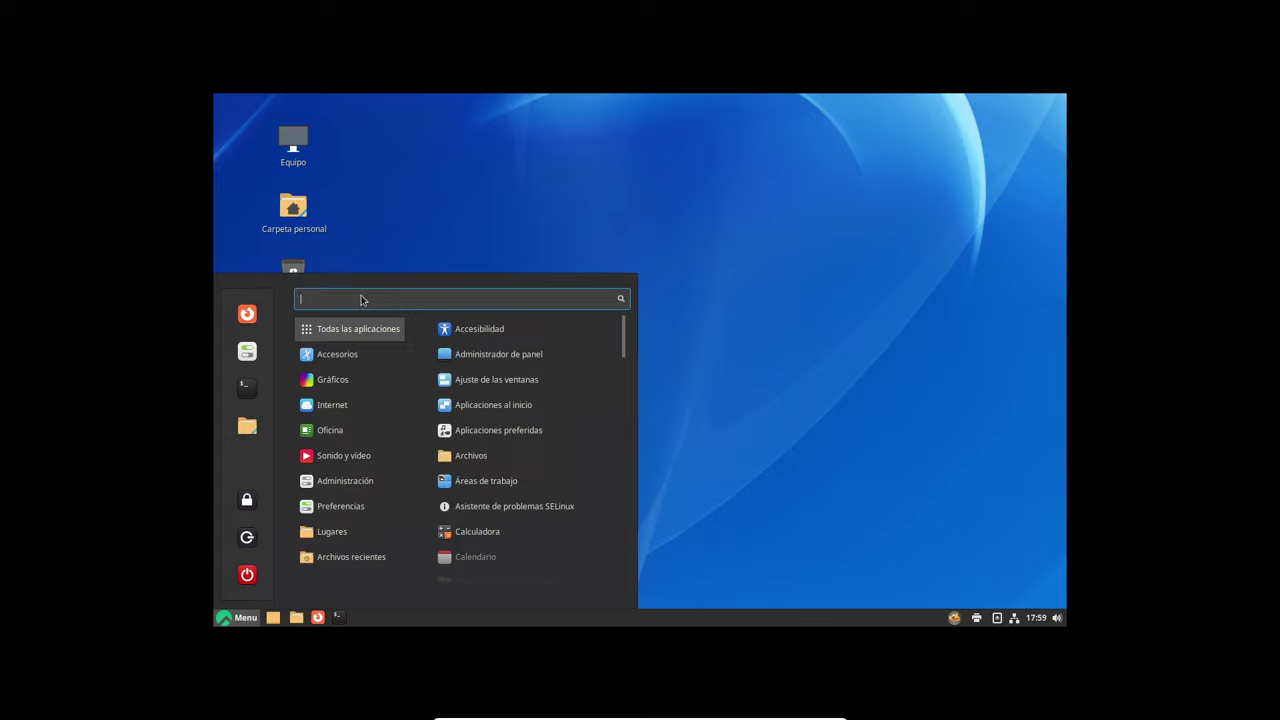
pyautogui.write('pna')
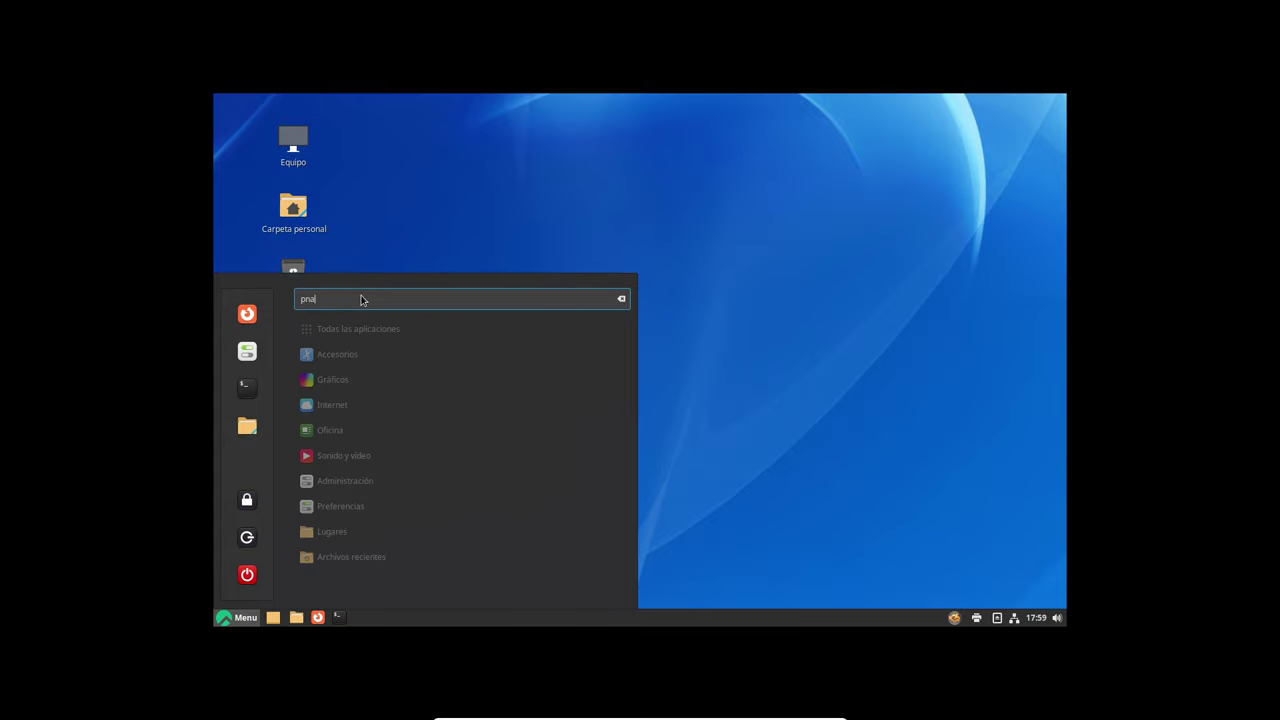
pyautogui.press('BackSpace')
pyautogui.press('BackSpace')
pyautogui.write('anta')
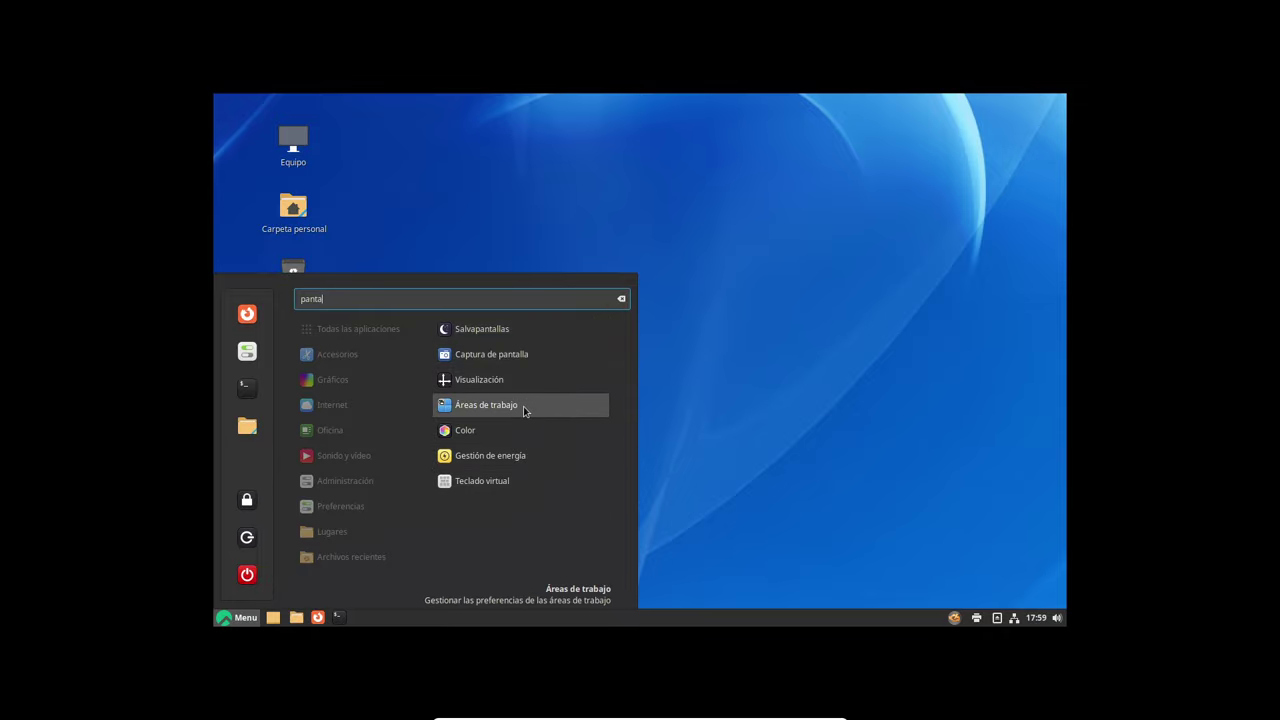
pyautogui.click(247, 351)
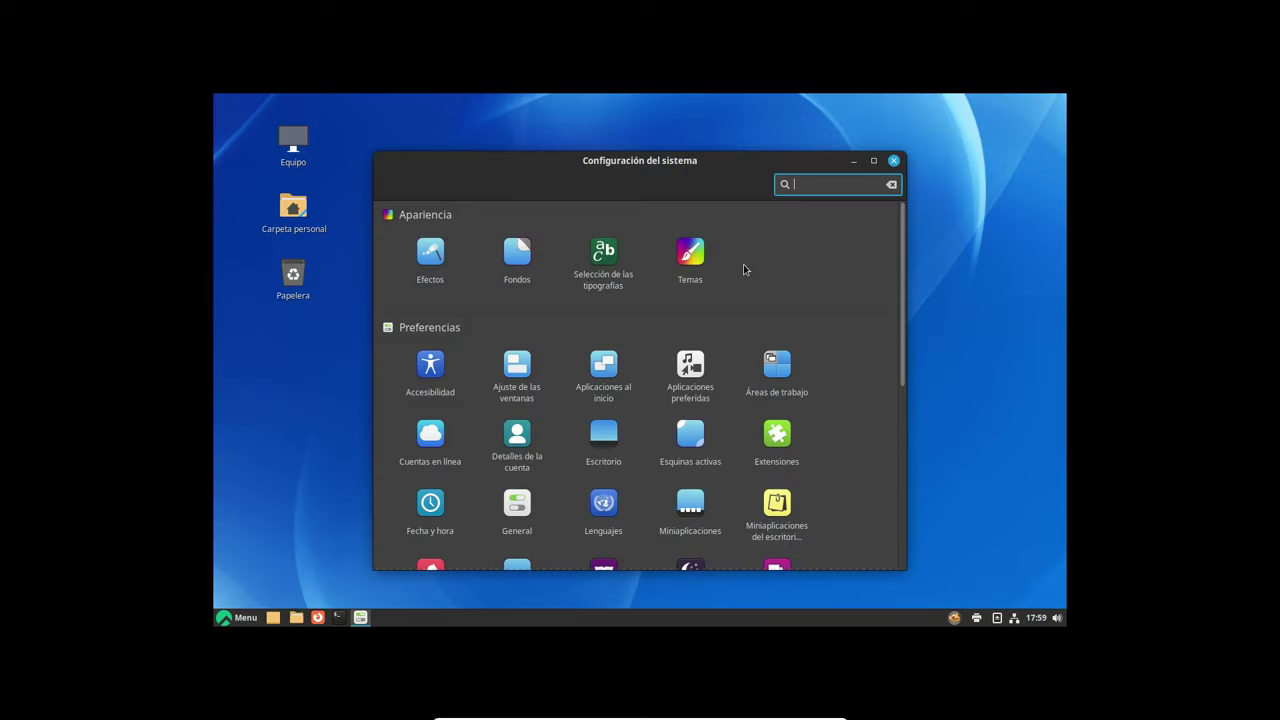
# Set the Monitor resolution to 1920 × 1080 (16:9), keep it, and close the settings
pyautogui.write('moni')
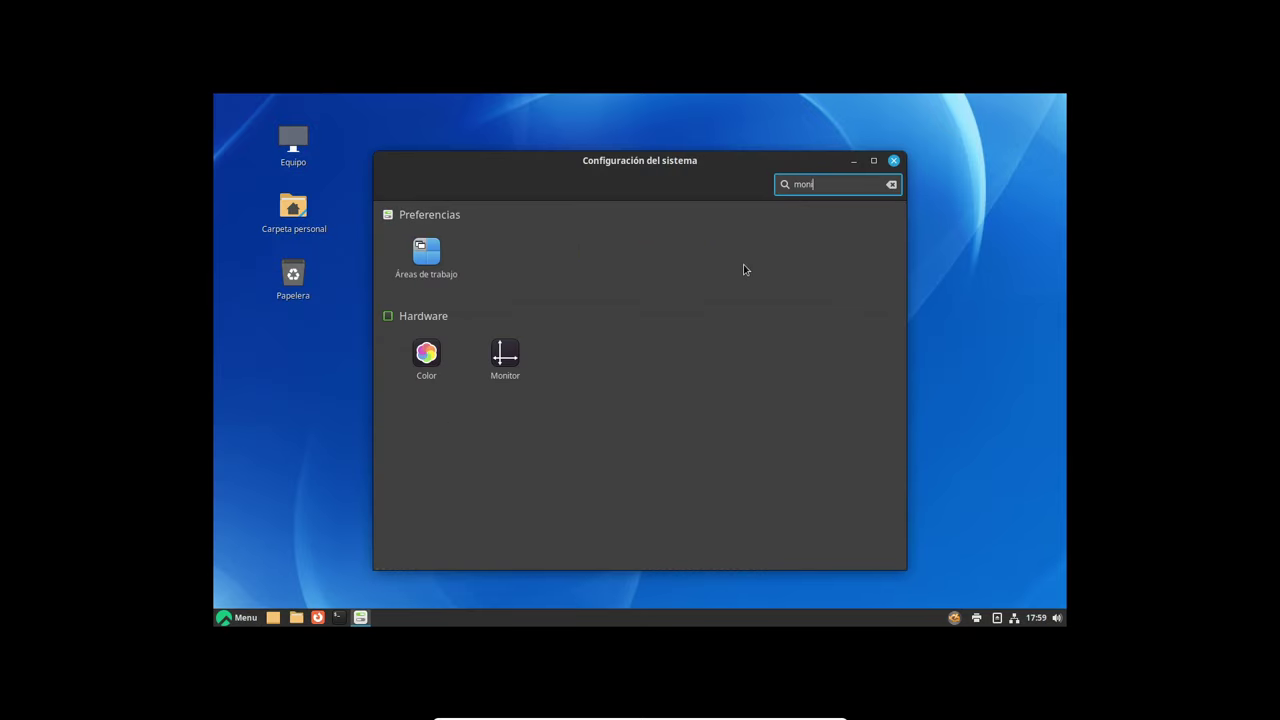
pyautogui.press('BackSpace')
pyautogui.press('BackSpace')
pyautogui.click(505, 352)
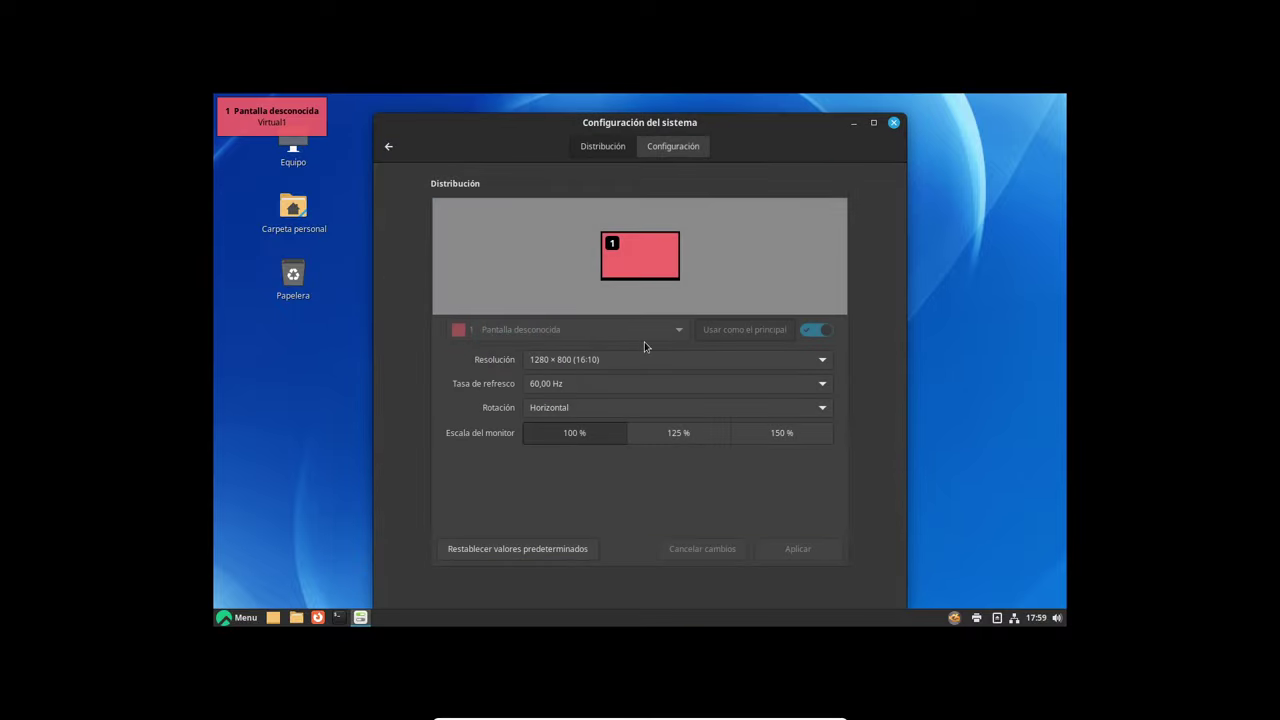
pyautogui.click(651, 360)
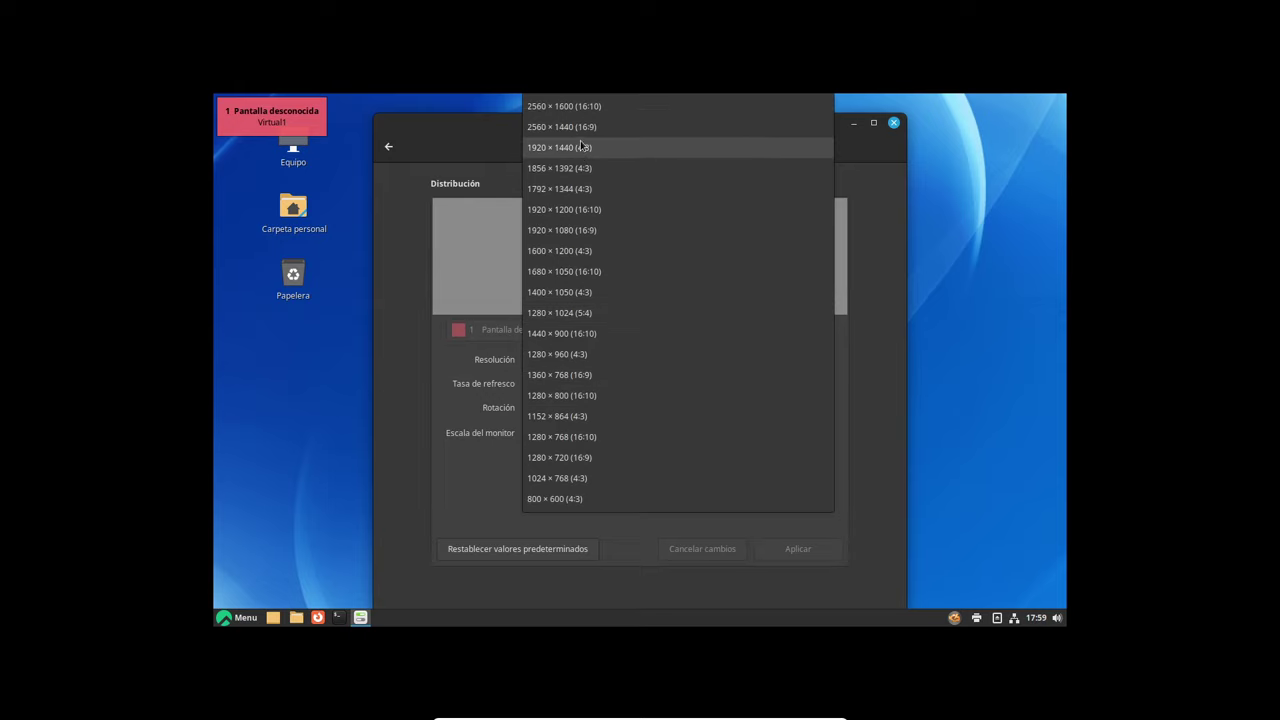
pyautogui.click(592, 231)
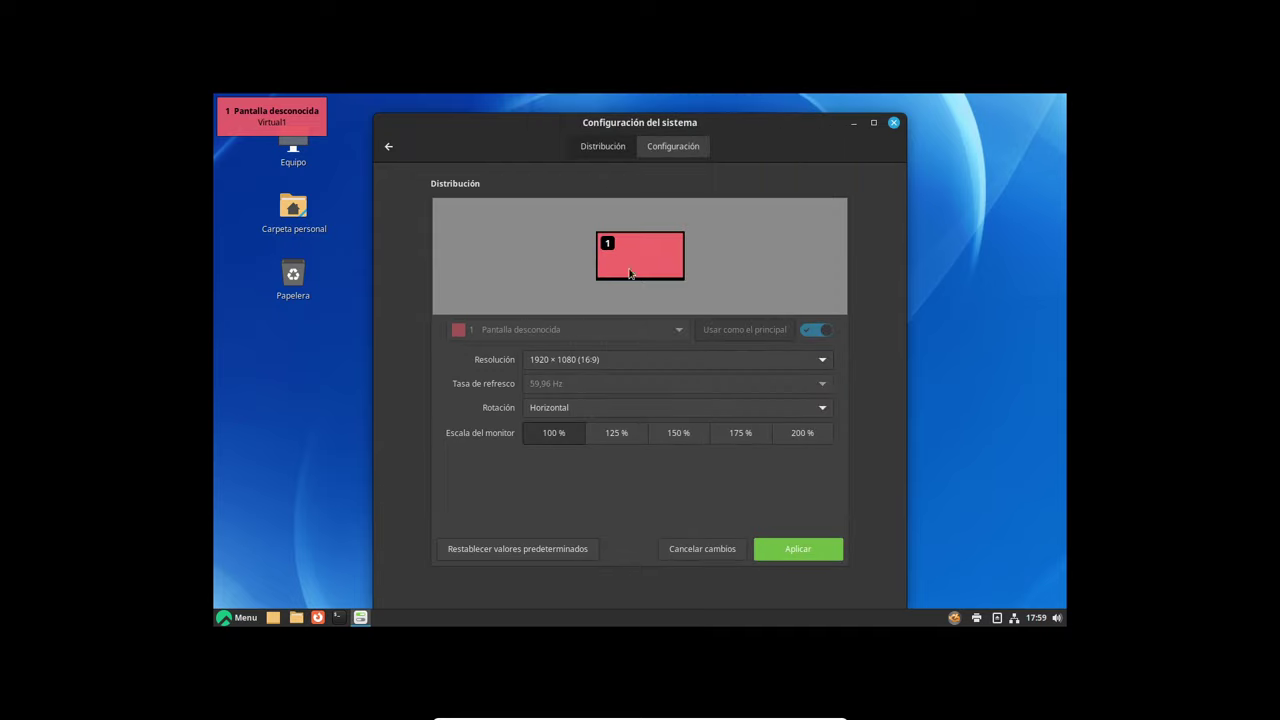
pyautogui.click(811, 557)
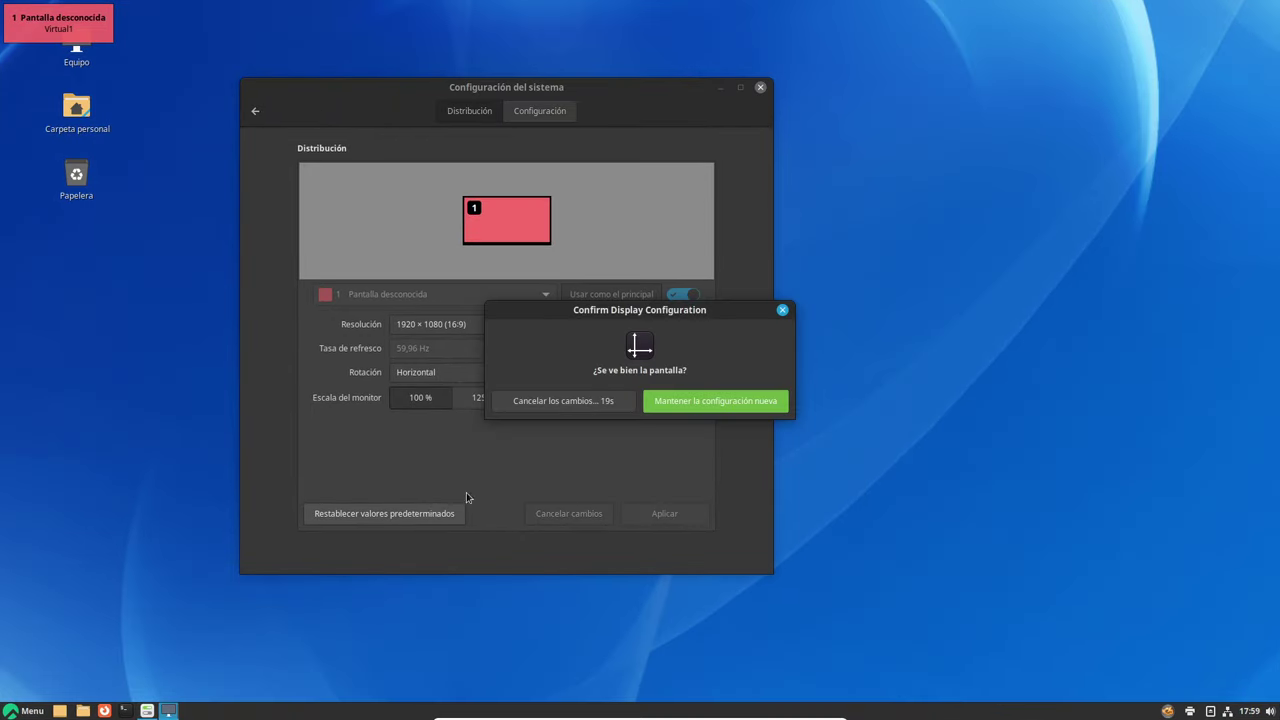
pyautogui.click(703, 405)
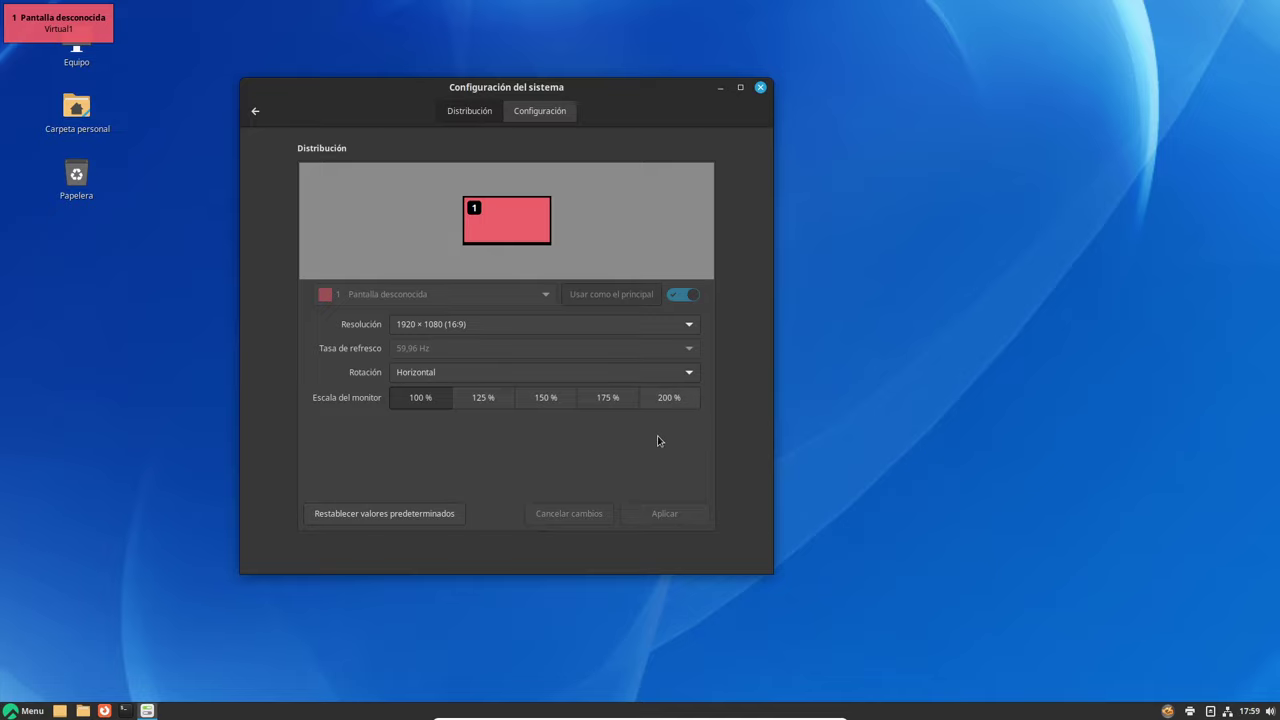
pyautogui.click(762, 88)
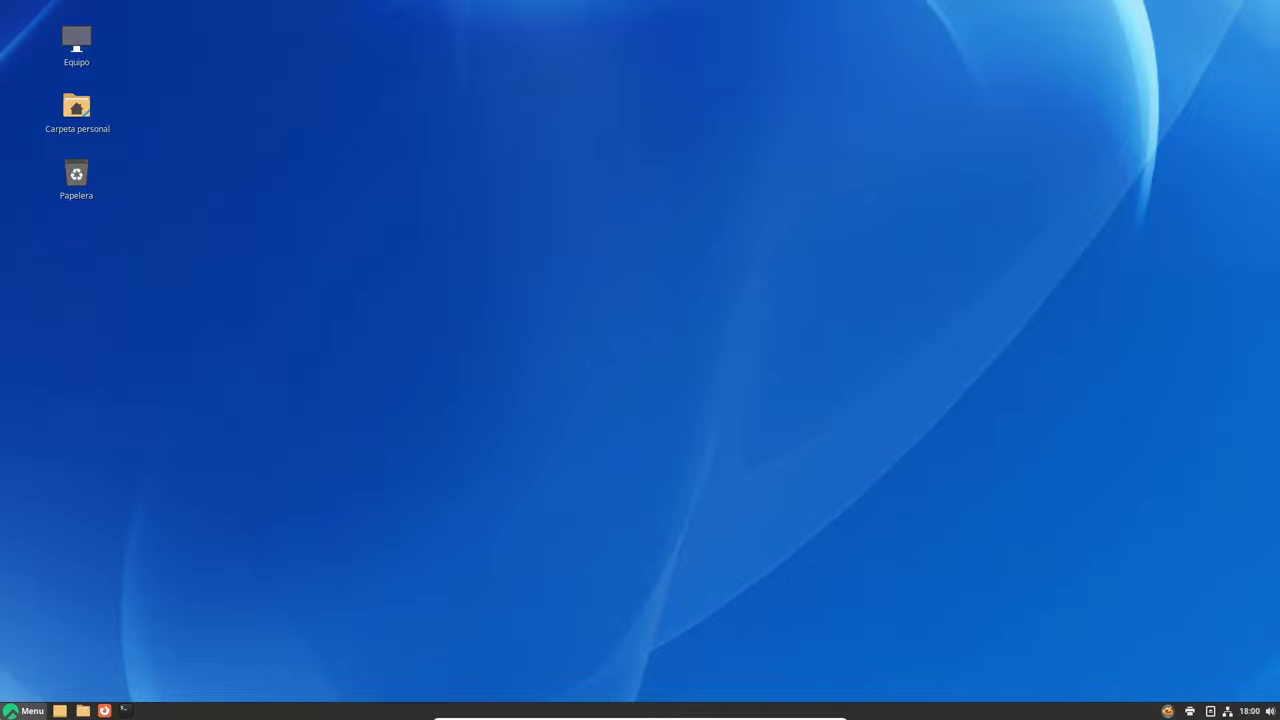
# Open the Cinnamon Menu from the left end of the taskbar
pyautogui.click(24, 710)
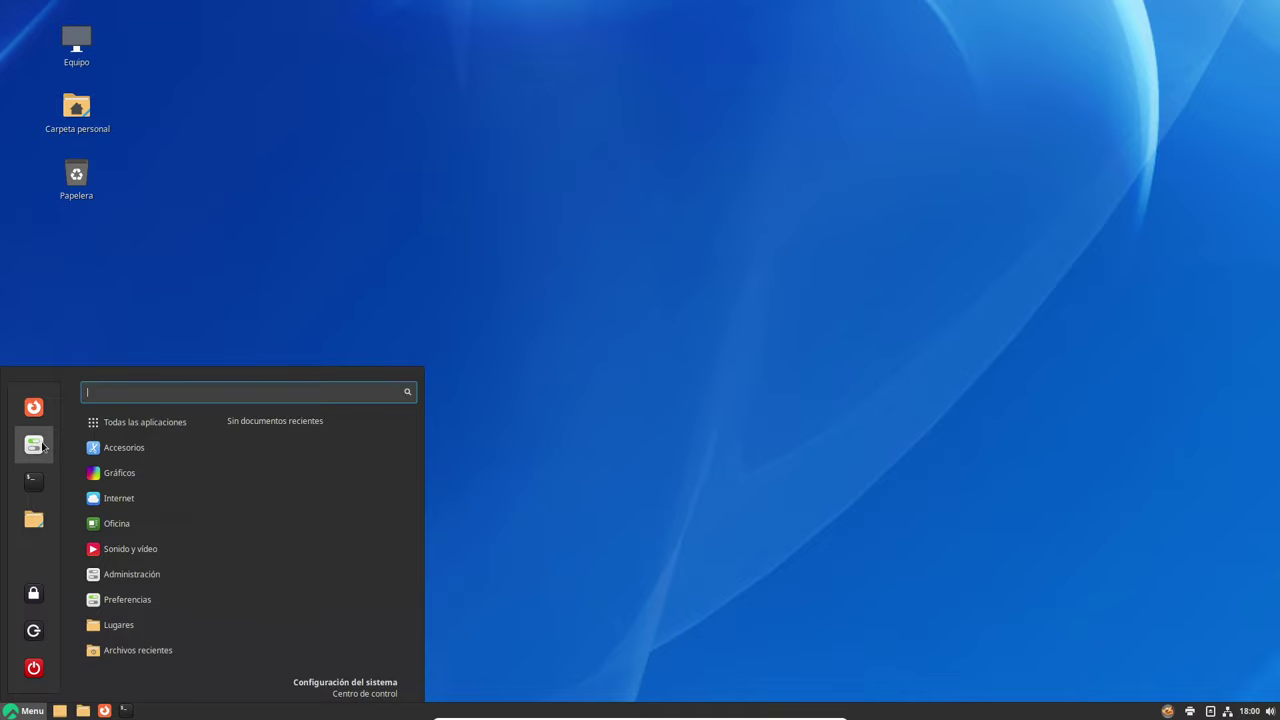
# Launch Configuración del sistema, scroll through its categories, then maximize and restore the window
pyautogui.click(42, 446)
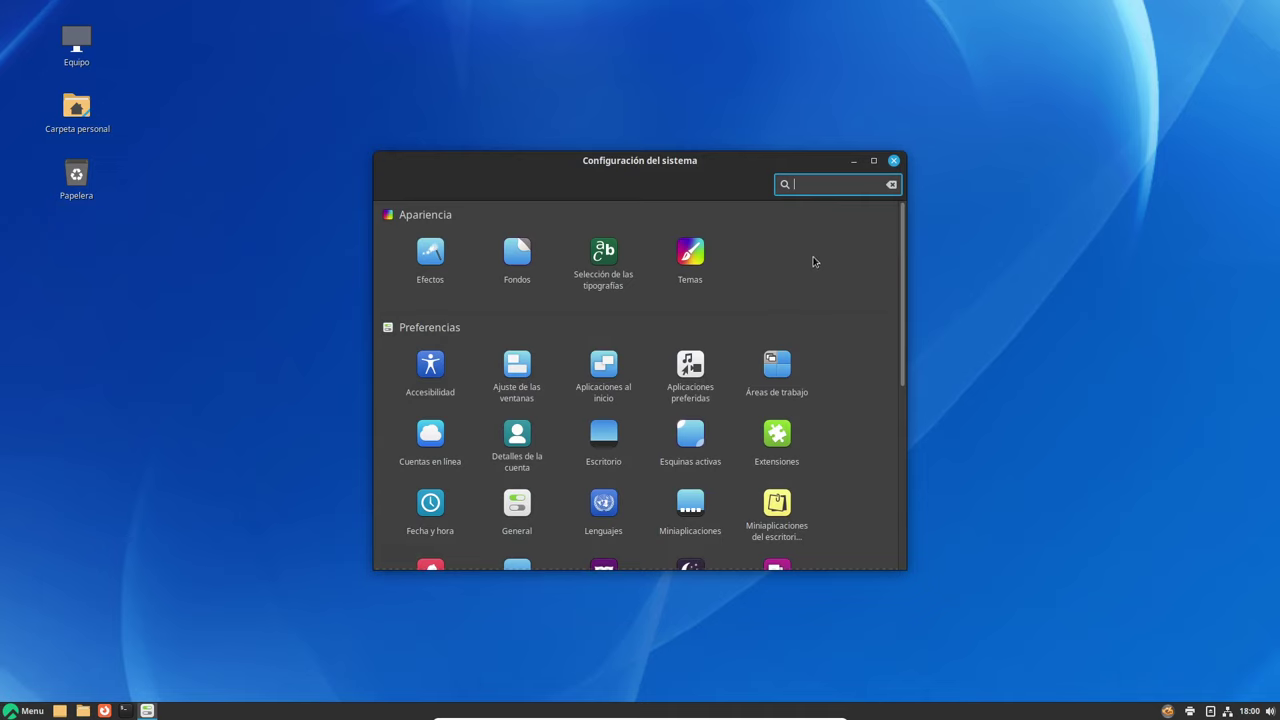
pyautogui.scroll(-5, 813, 262)
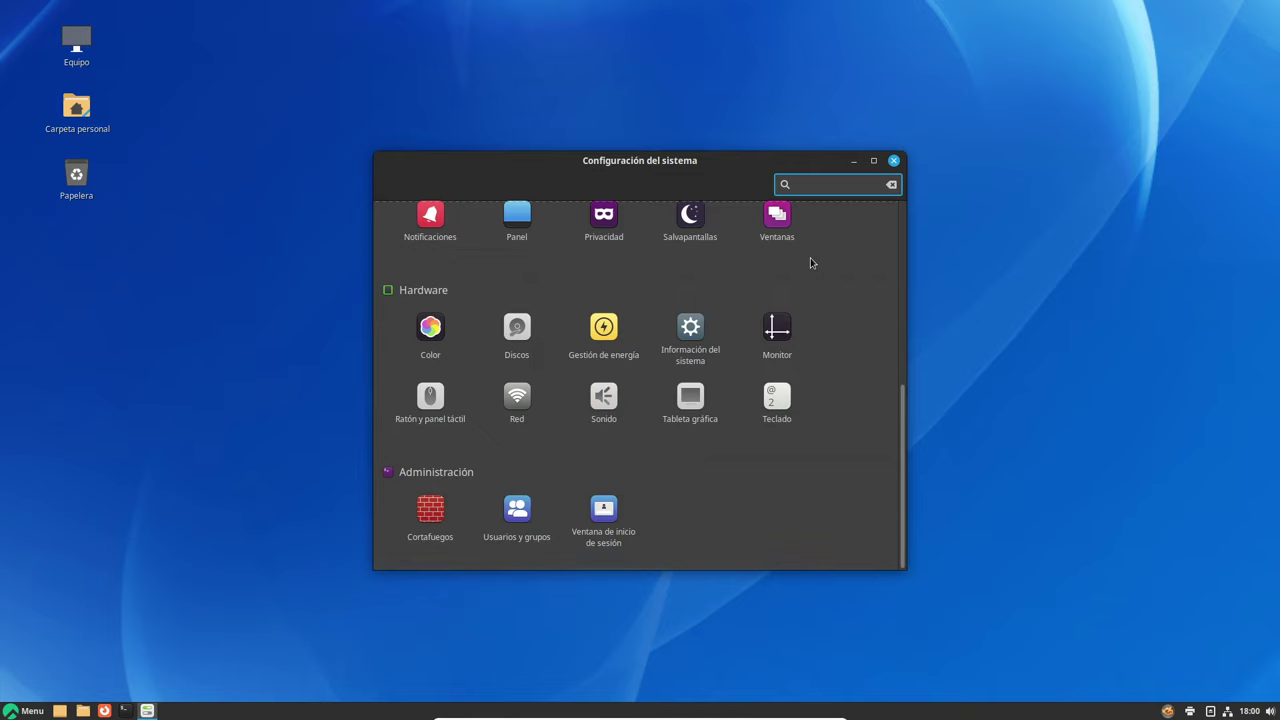
pyautogui.click(873, 160)
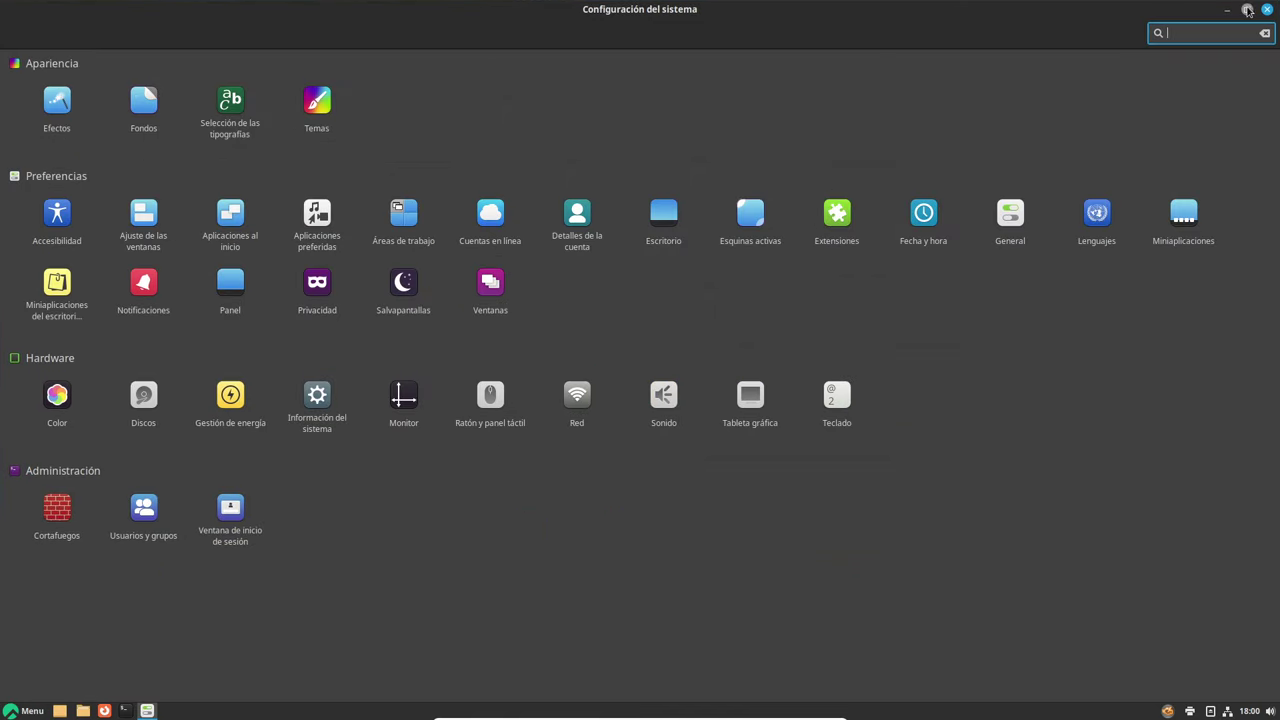
pyautogui.click(1247, 9)
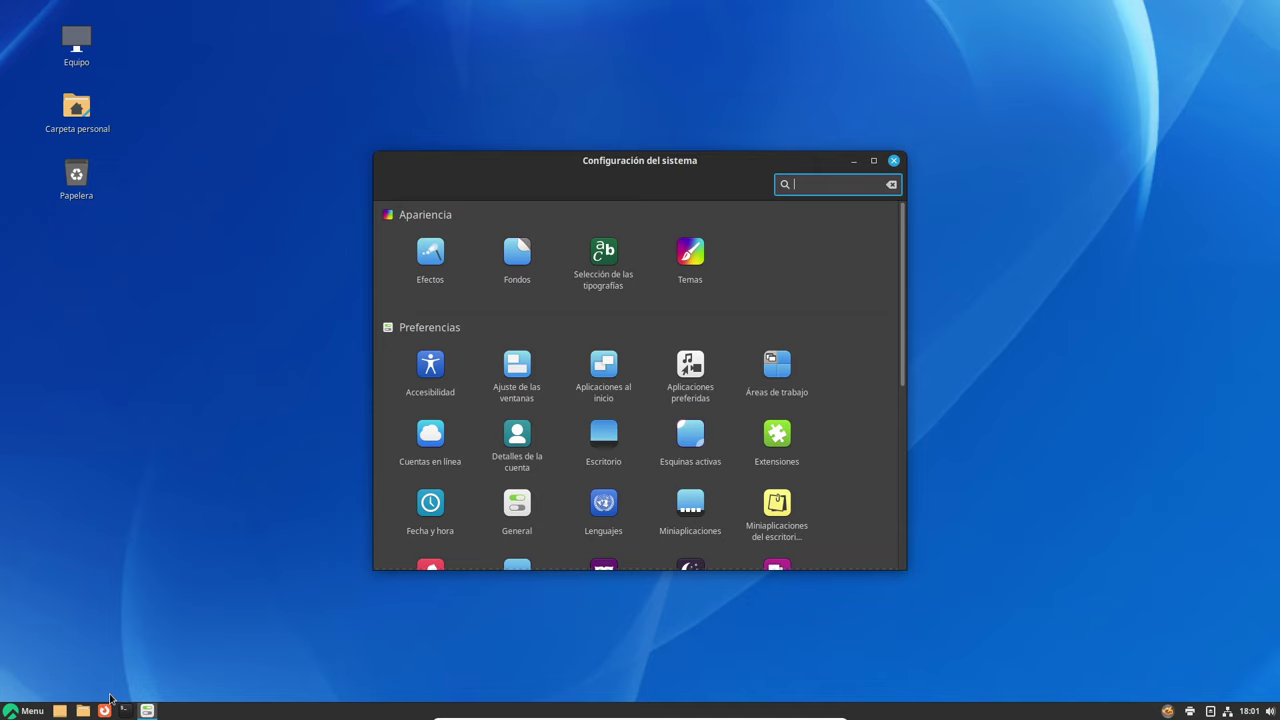
# Launch Terminal, confirm GNOME Terminal 3.40.3 in Acerca de, and move the settings window
pyautogui.click(28, 711)
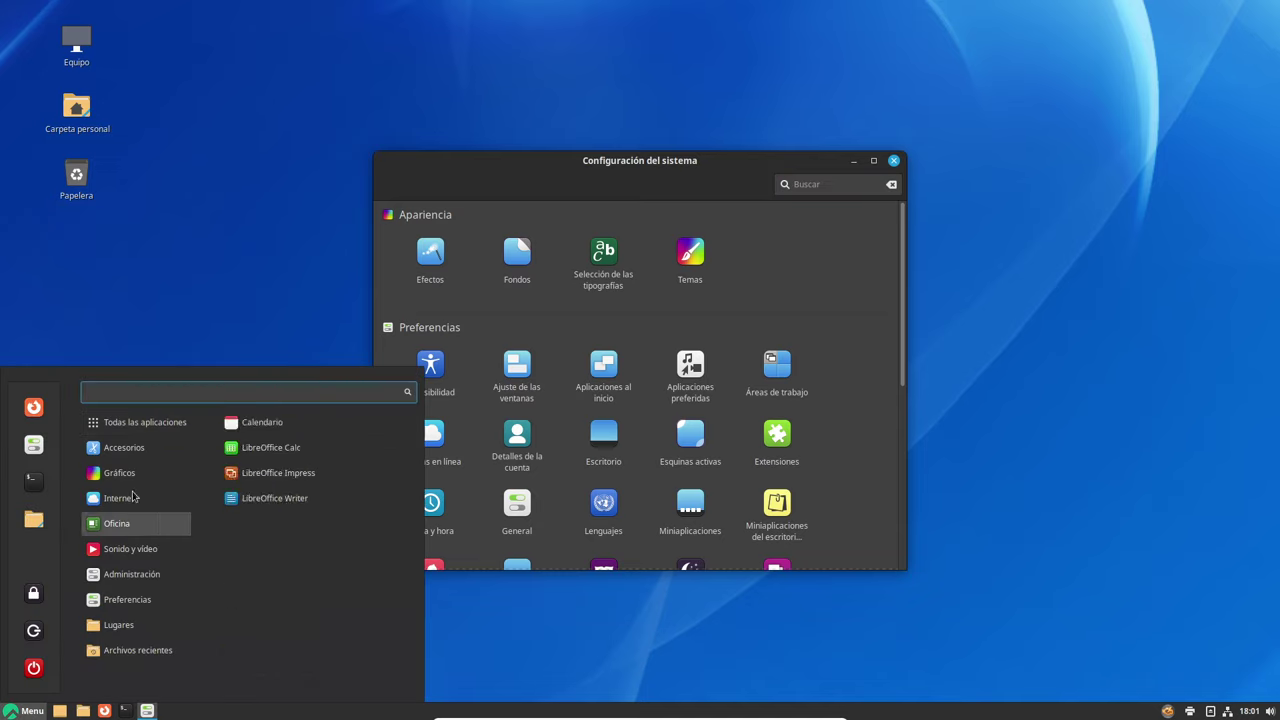
pyautogui.click(34, 482)
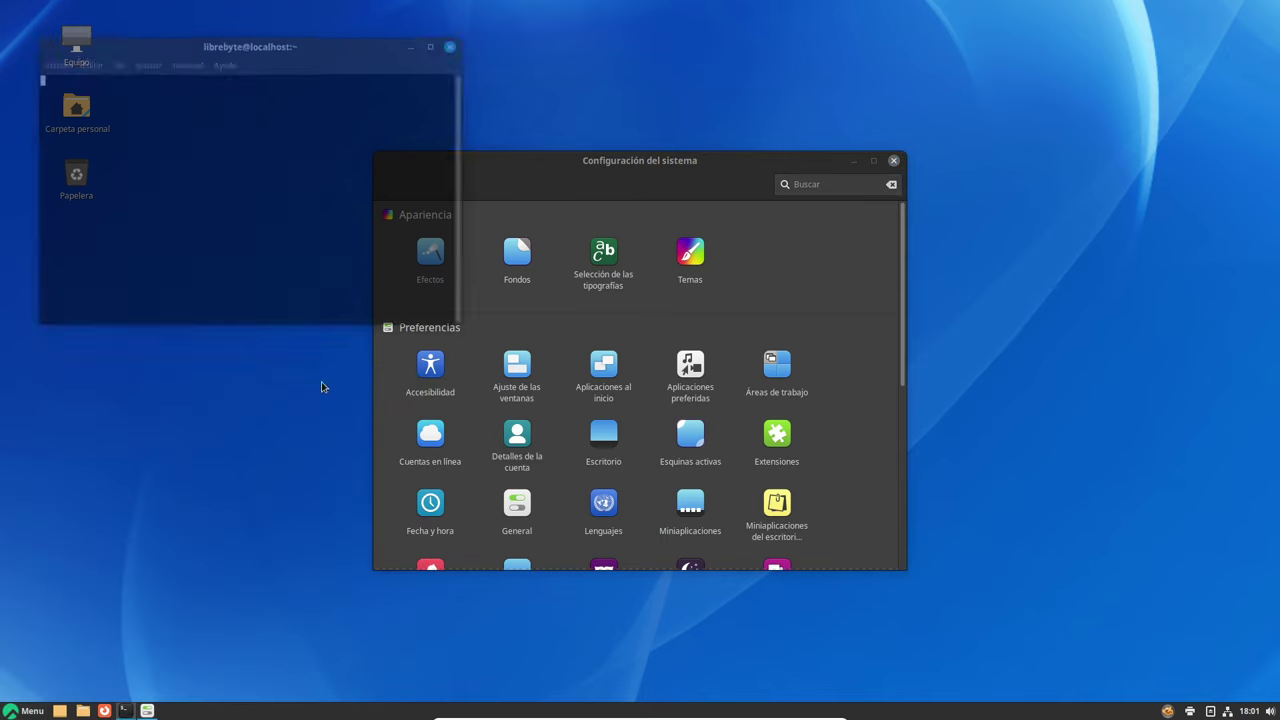
pyautogui.click(226, 63)
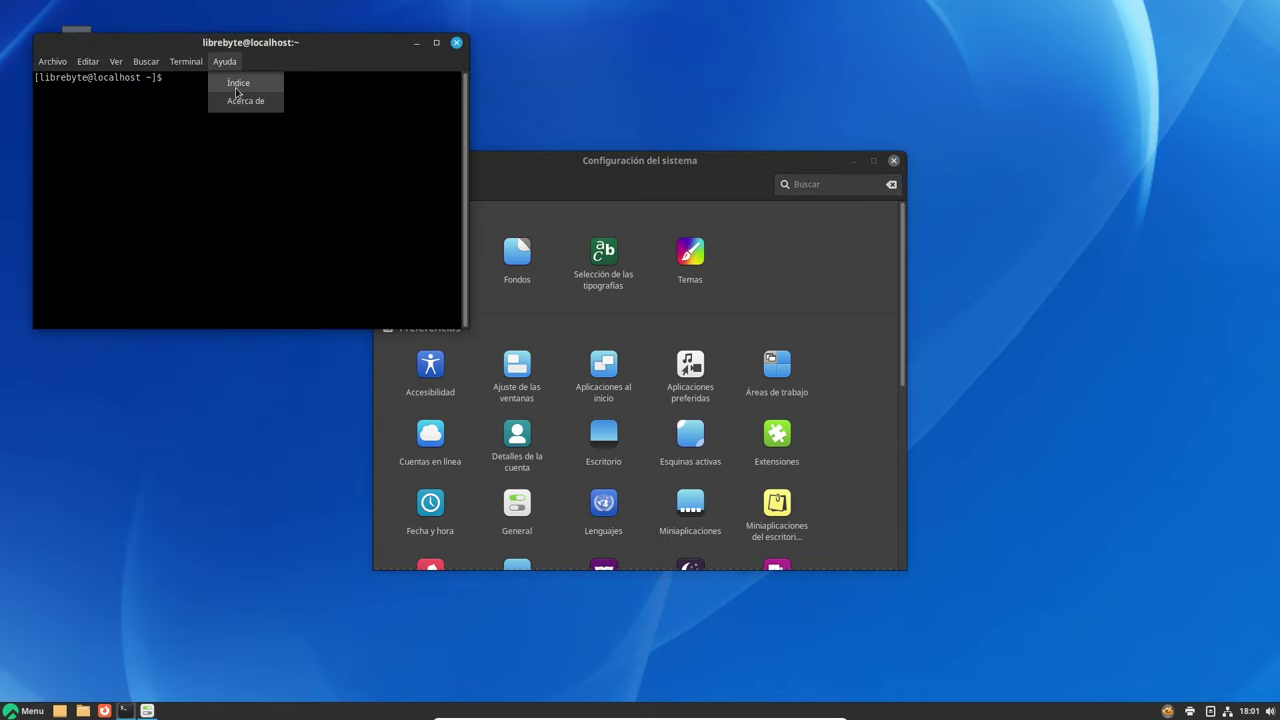
pyautogui.click(242, 99)
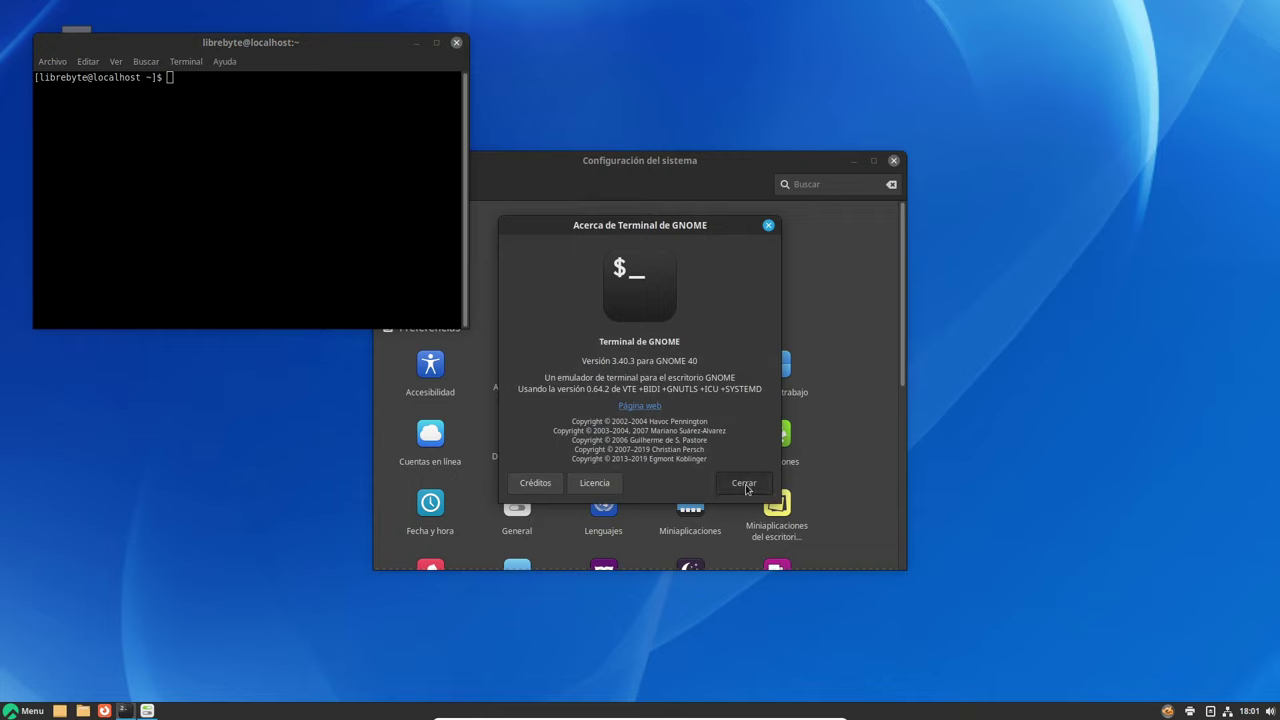
pyautogui.click(746, 489)
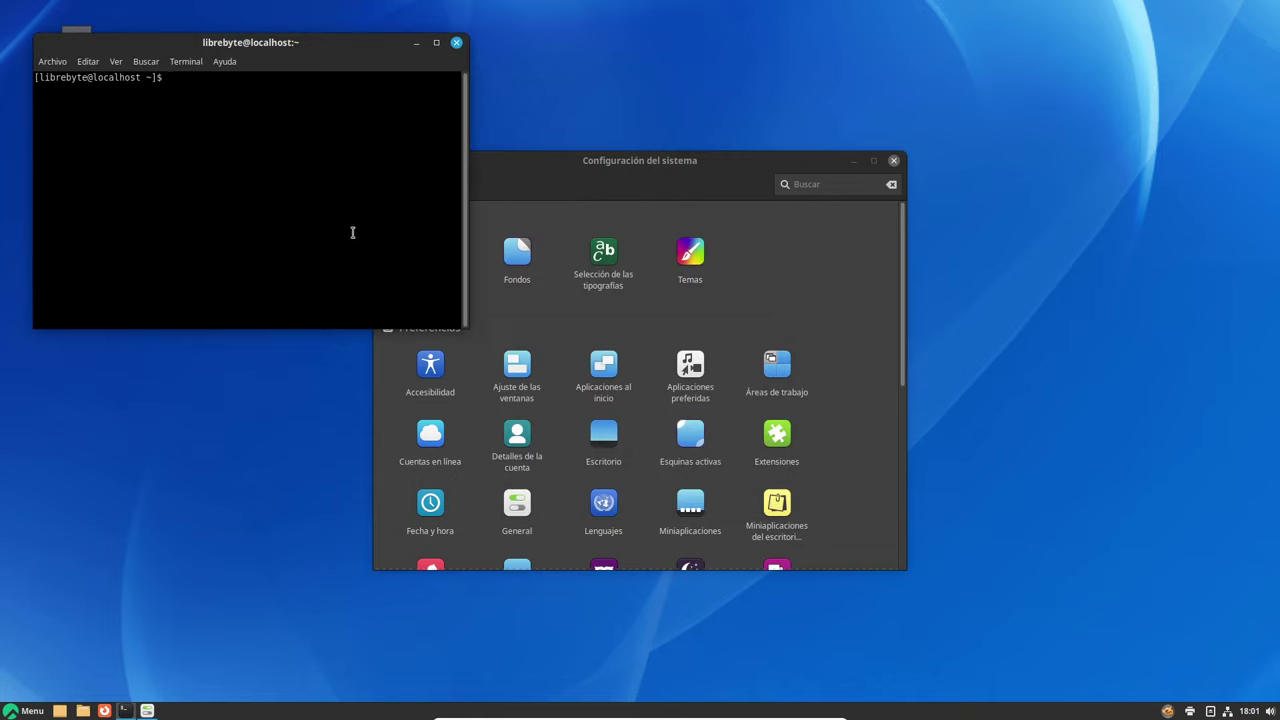
pyautogui.moveTo(554, 168); pyautogui.dragTo(675, 98)
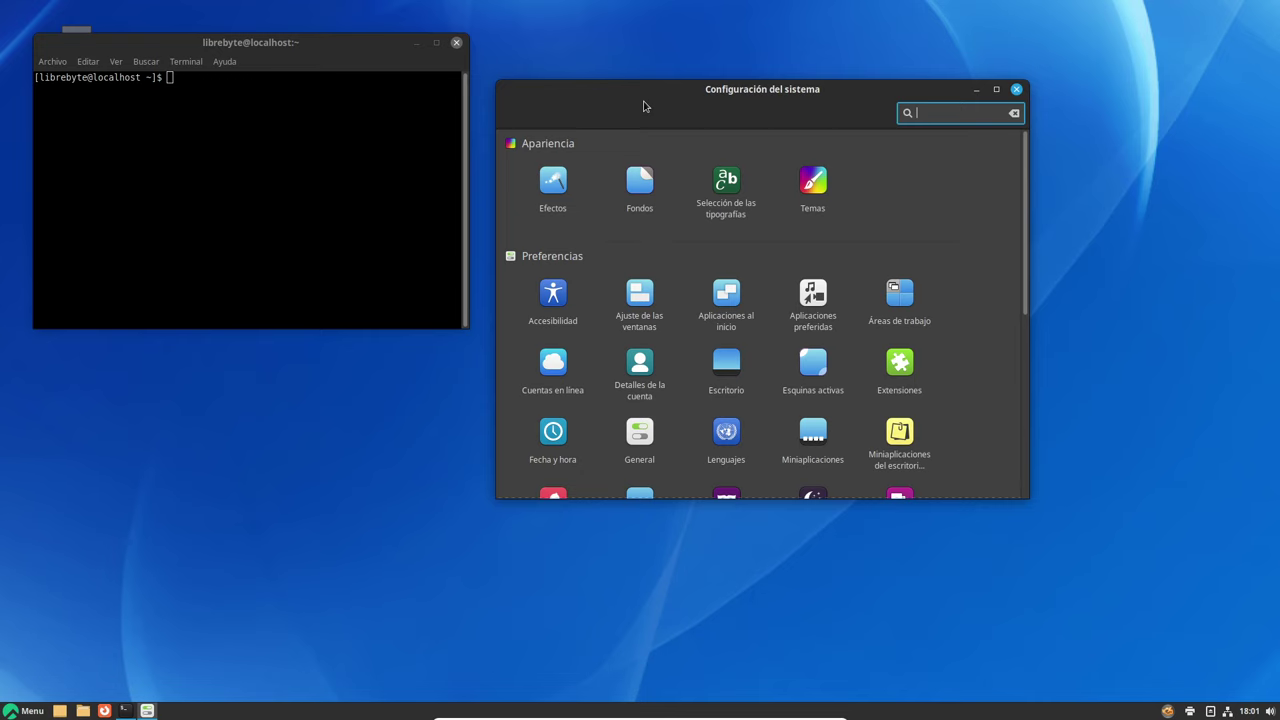
# Launch the Archivos file manager on the home folder and confirm Nemo version 5.6.4
pyautogui.click(25, 710)
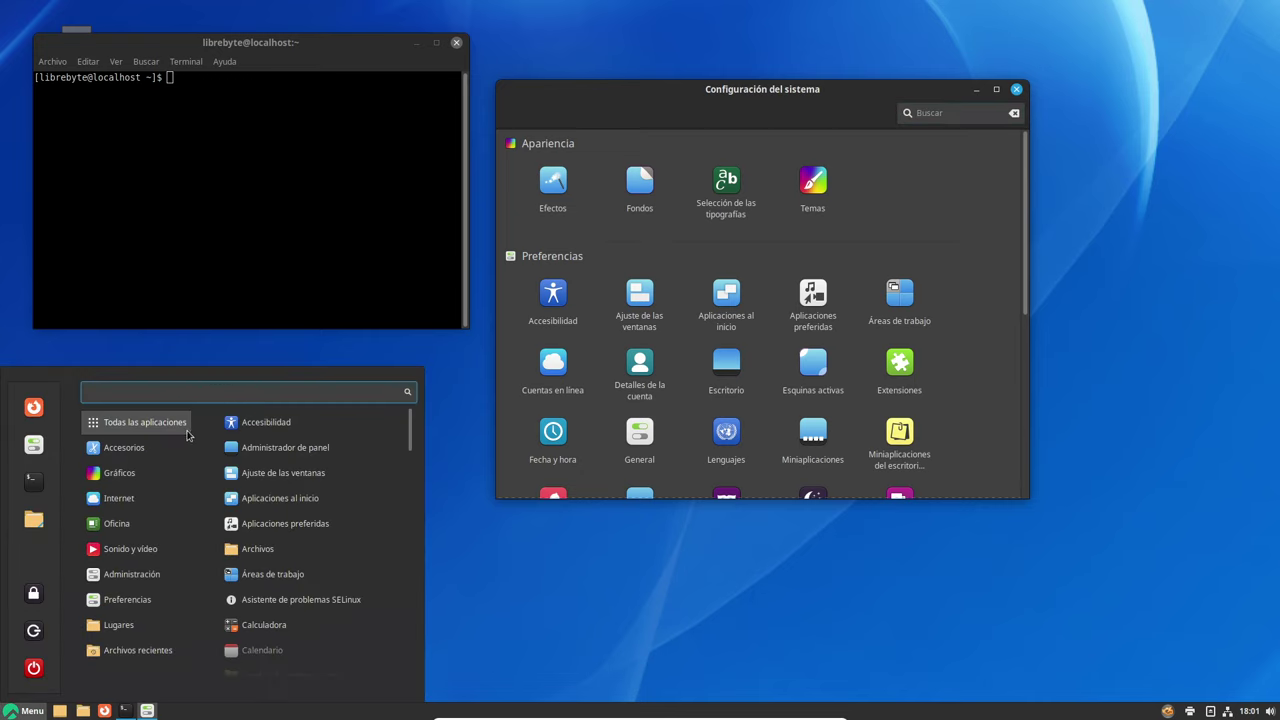
pyautogui.moveTo(125, 447)
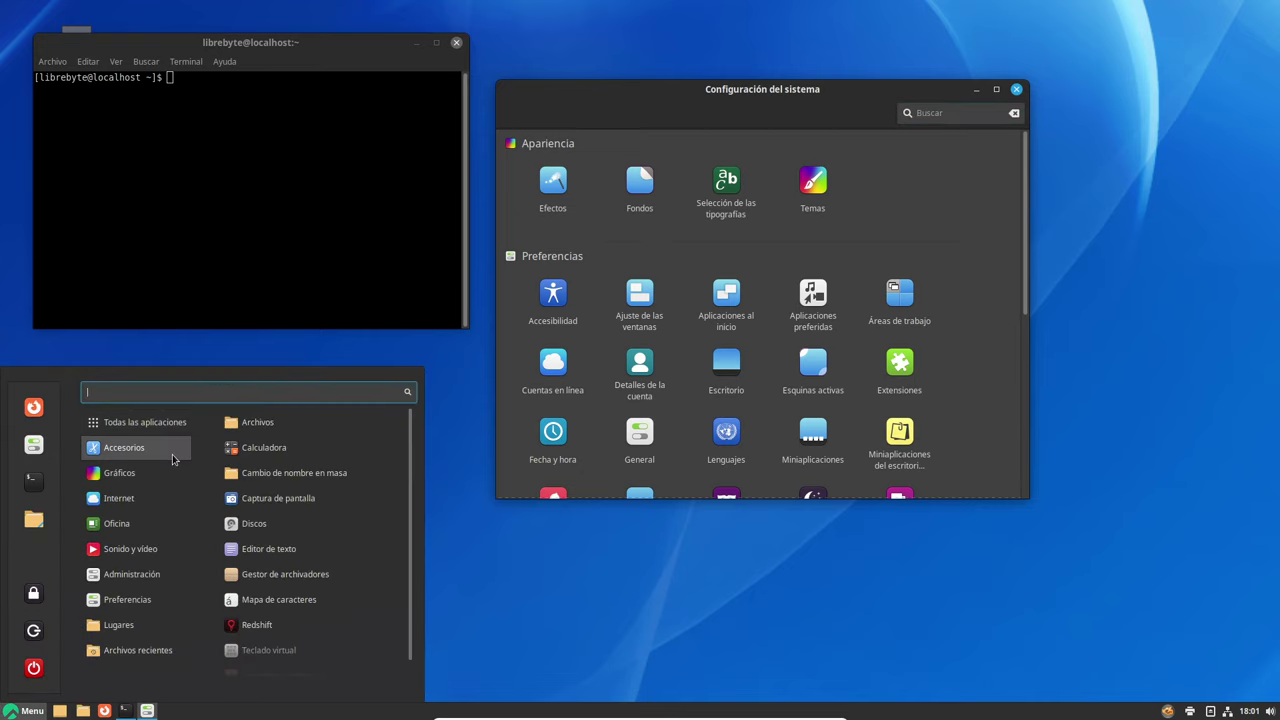
pyautogui.click(290, 428)
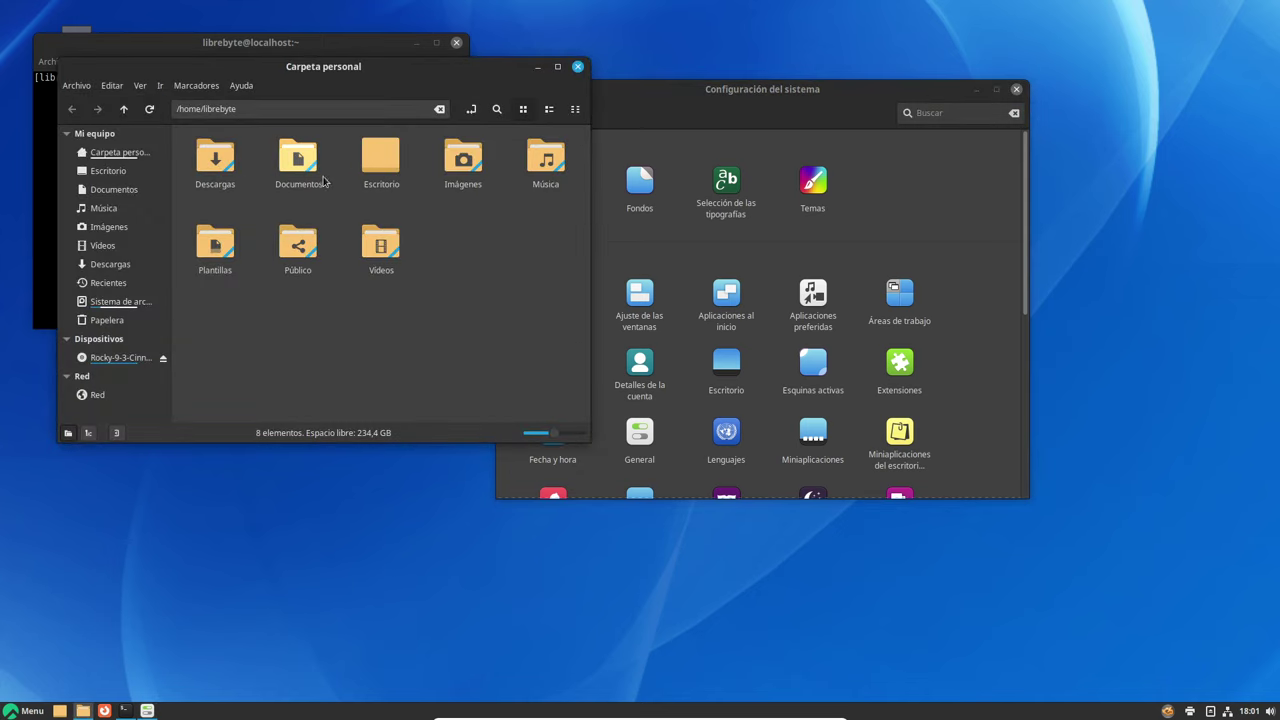
pyautogui.click(248, 90)
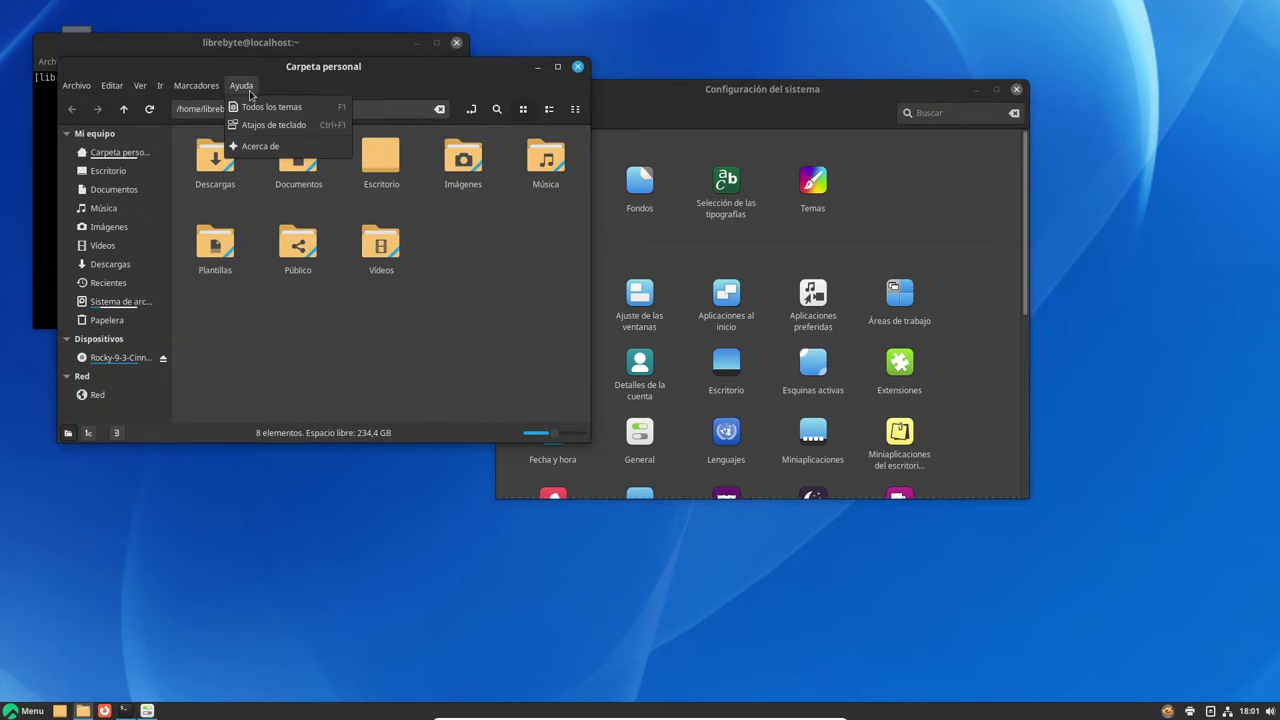
pyautogui.click(259, 146)
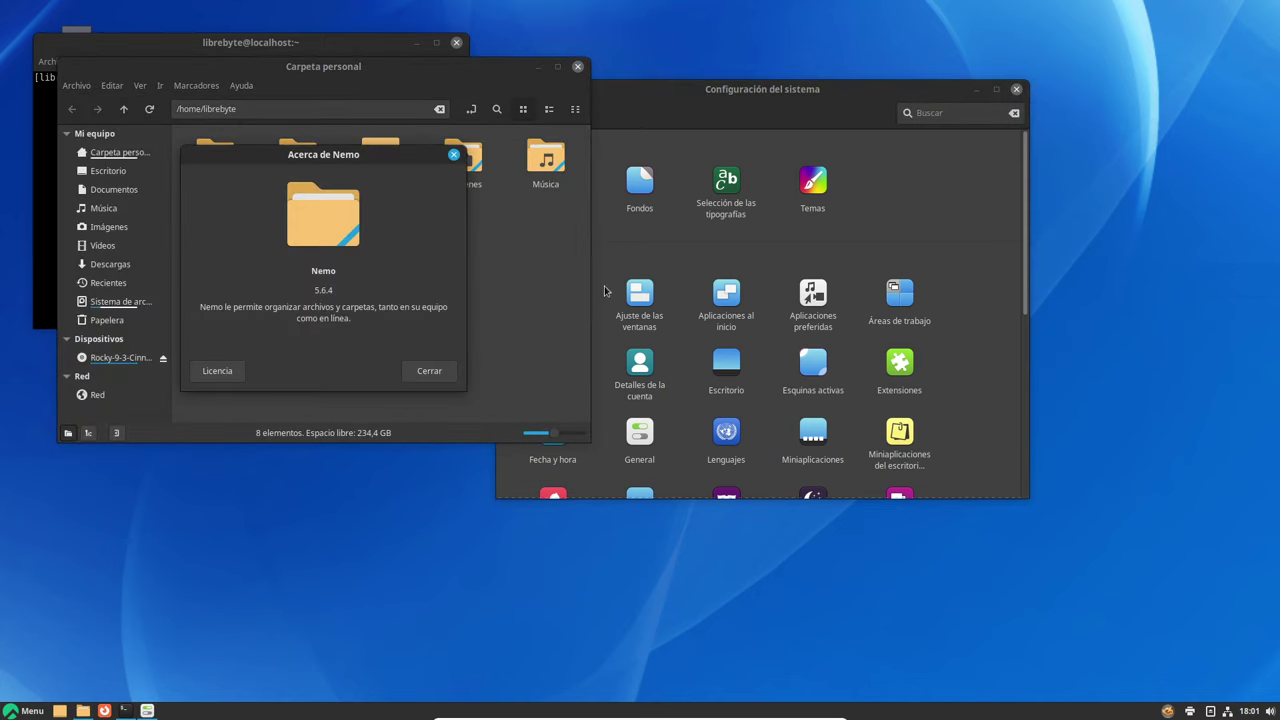
pyautogui.click(430, 371)
# Rearrange the Nemo and settings windows, with the file manager in front
pyautogui.moveTo(444, 63); pyautogui.dragTo(409, 190)
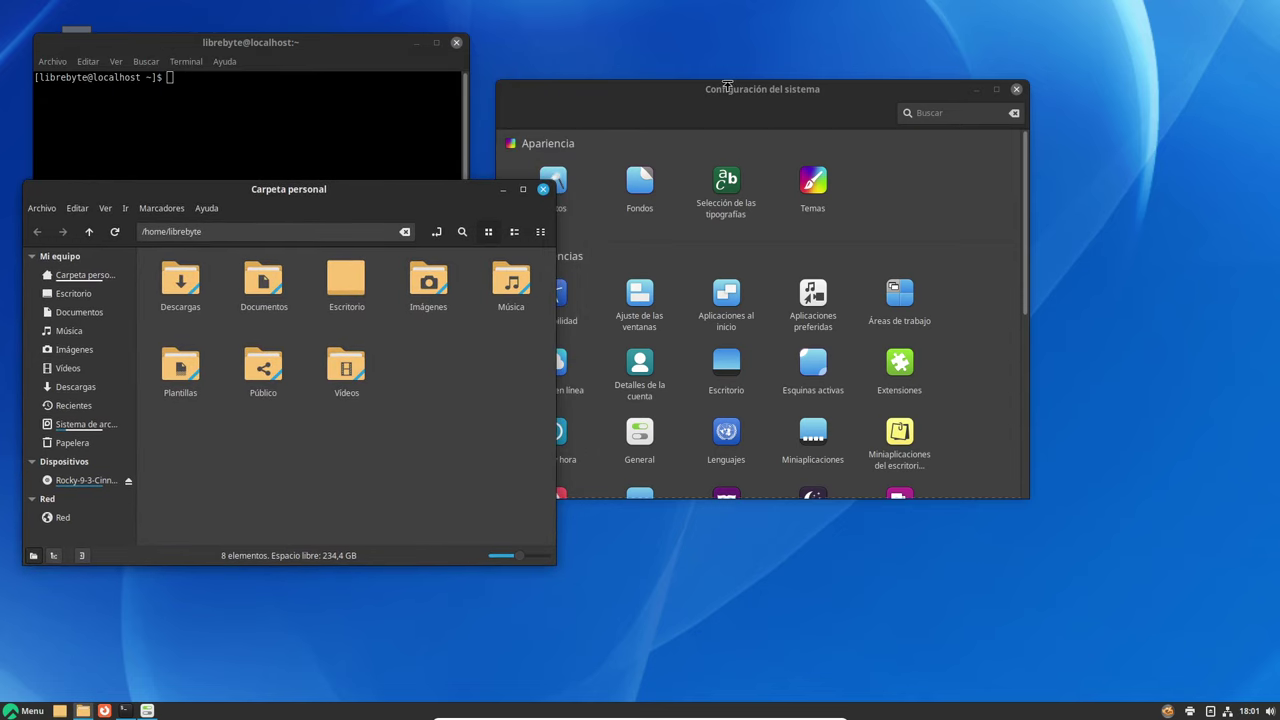
pyautogui.moveTo(725, 86); pyautogui.dragTo(856, 46)
pyautogui.moveTo(380, 218); pyautogui.dragTo(504, 252)
pyautogui.click(25, 711)
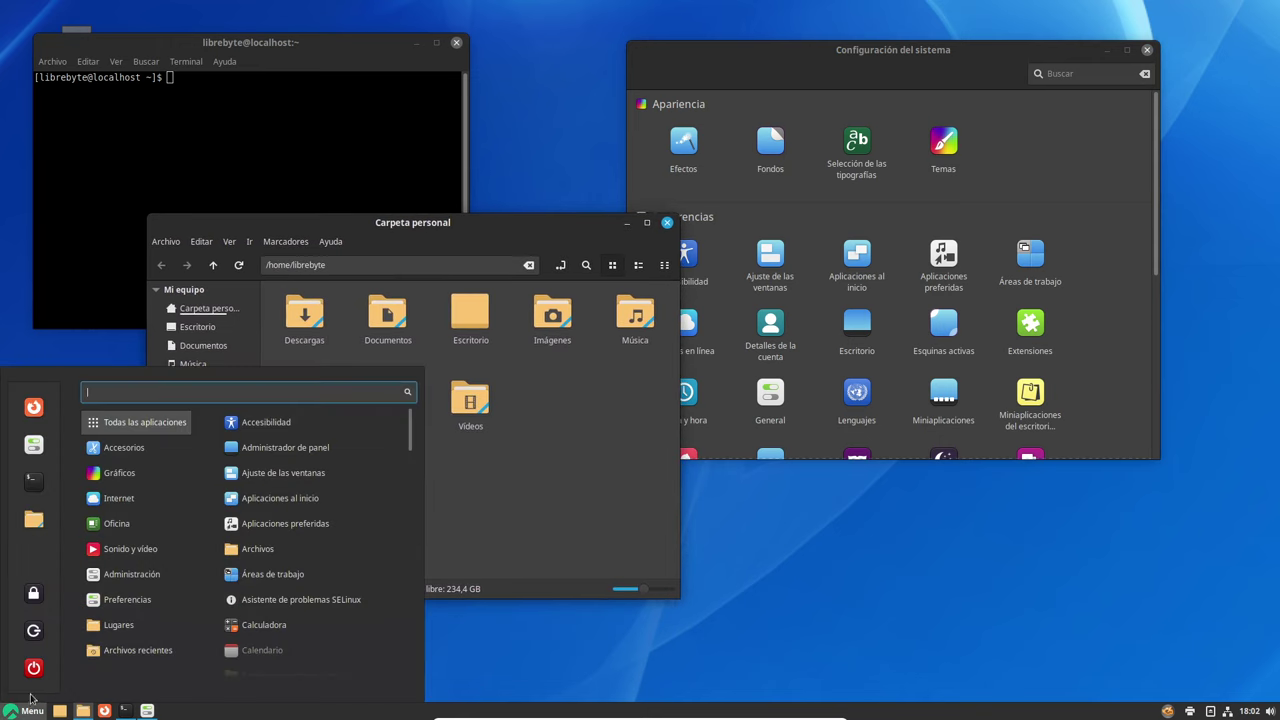
pyautogui.moveTo(152, 449)
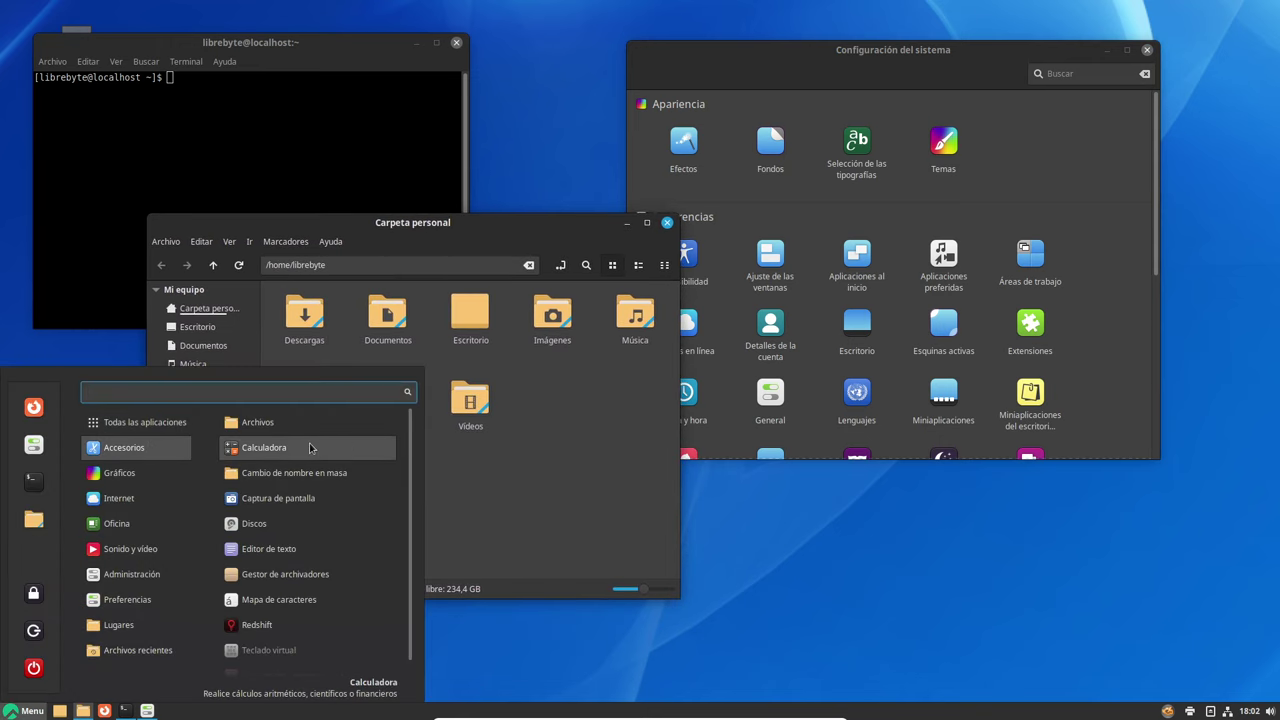
# Launch Editor de texto, confirm xed version 3.2.8, and move it to the lower right
pyautogui.click(286, 553)
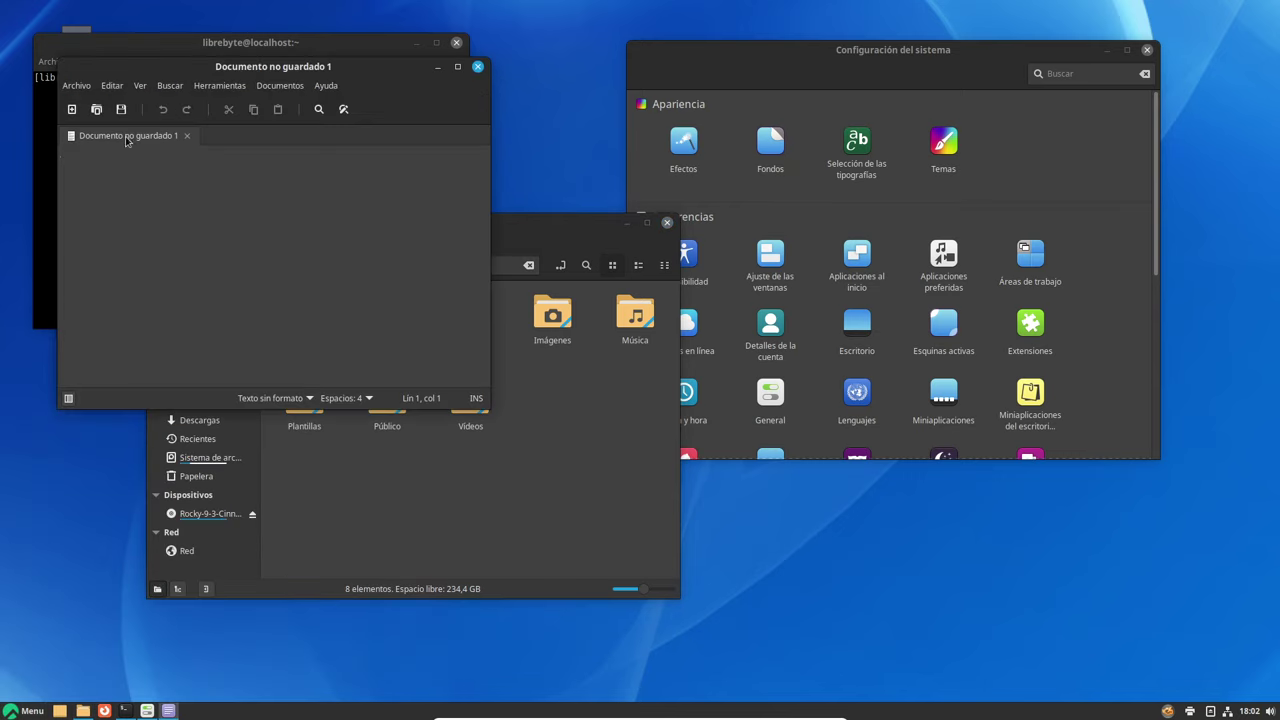
pyautogui.click(326, 86)
pyautogui.click(344, 143)
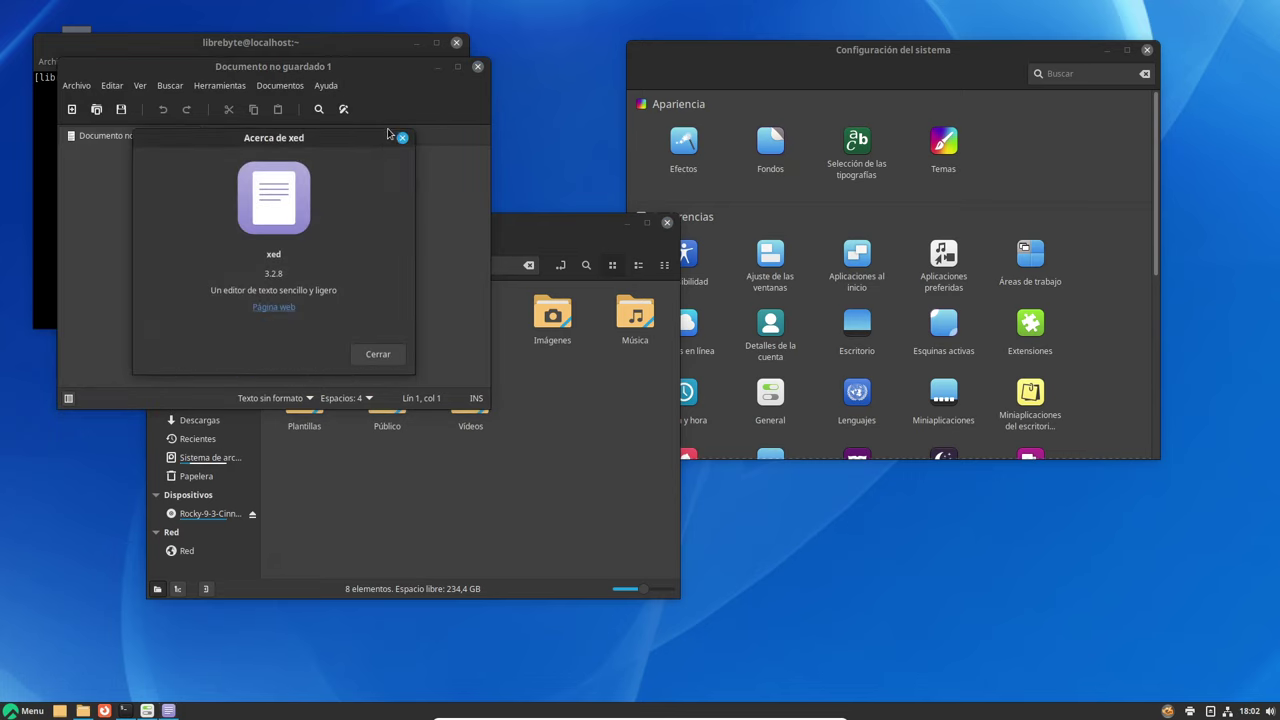
pyautogui.click(406, 141)
pyautogui.moveTo(388, 70); pyautogui.dragTo(1175, 323)
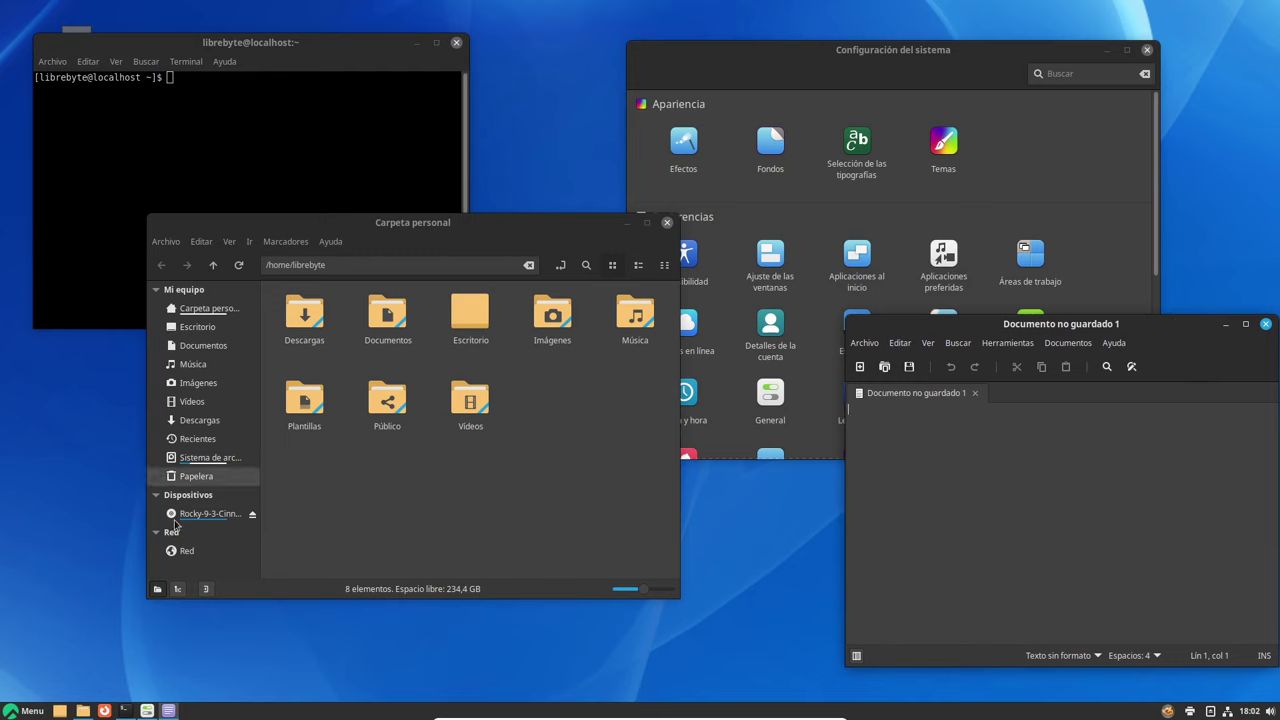
pyautogui.click(24, 711)
pyautogui.moveTo(133, 450)
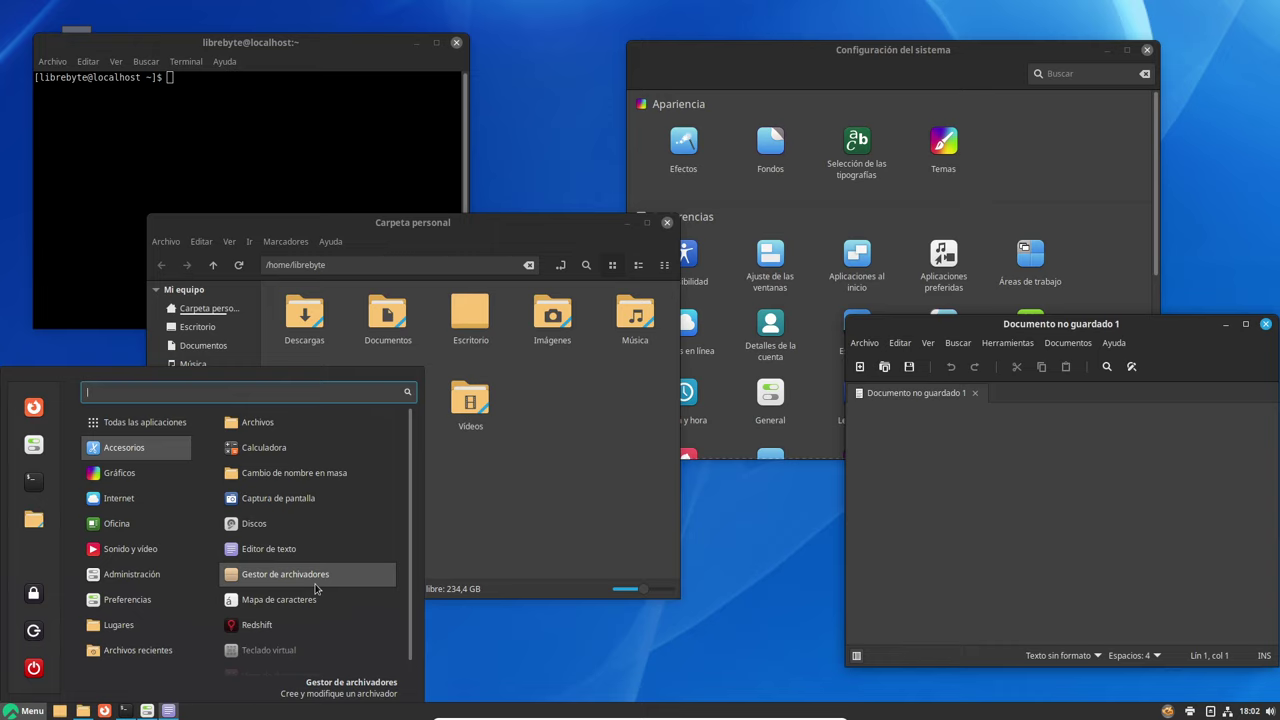
pyautogui.scroll(-1, 305, 608)
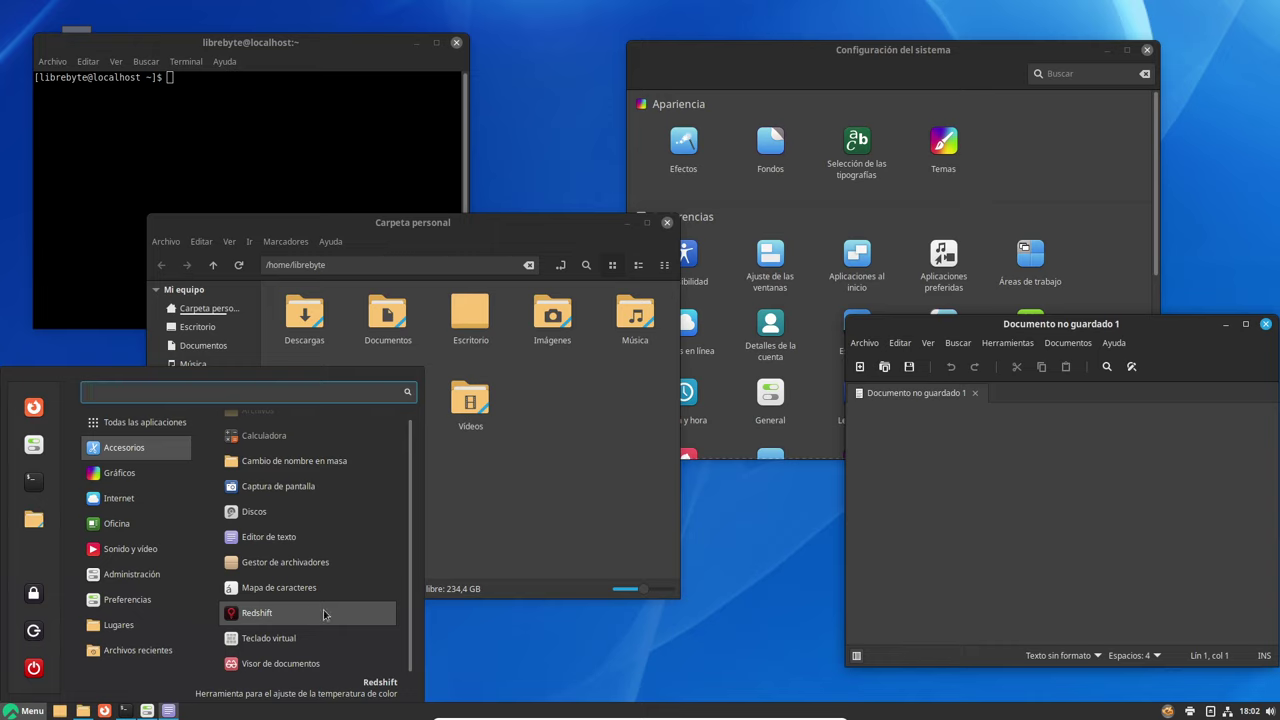
# Open and close the document viewer, then browse the Gráficos and Internet menu categories
pyautogui.click(308, 668)
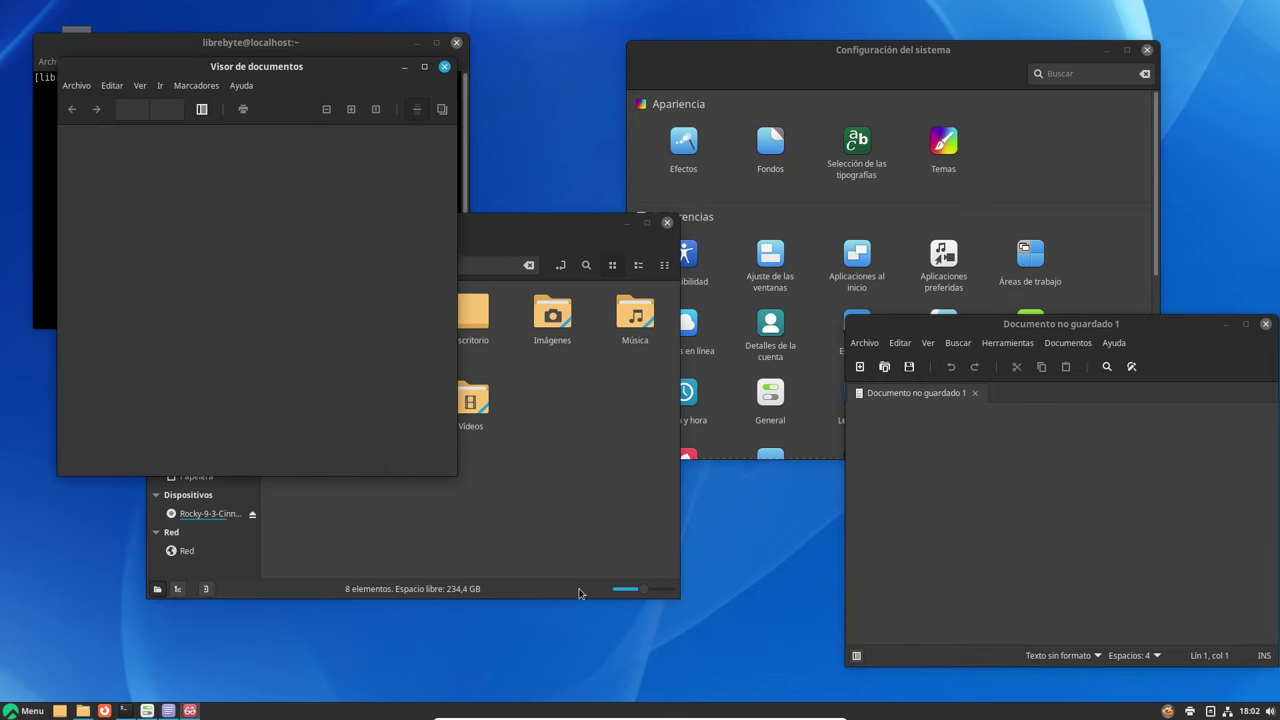
pyautogui.click(444, 66)
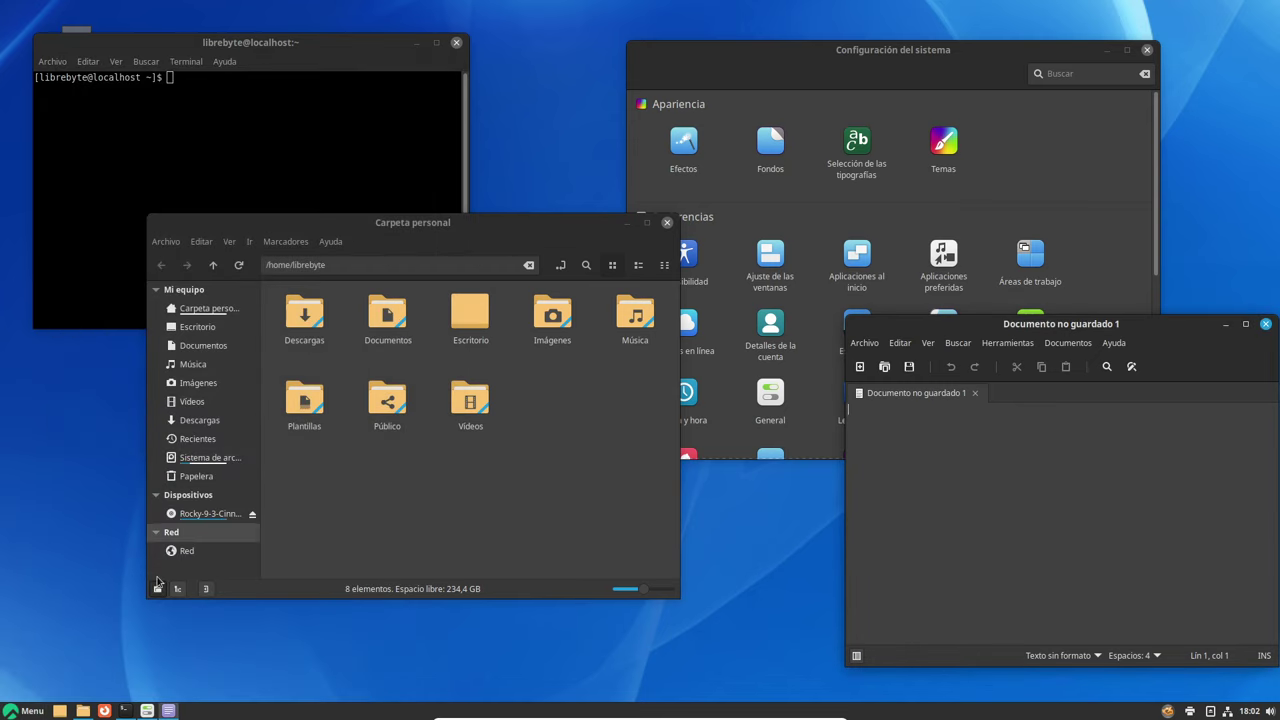
pyautogui.click(22, 714)
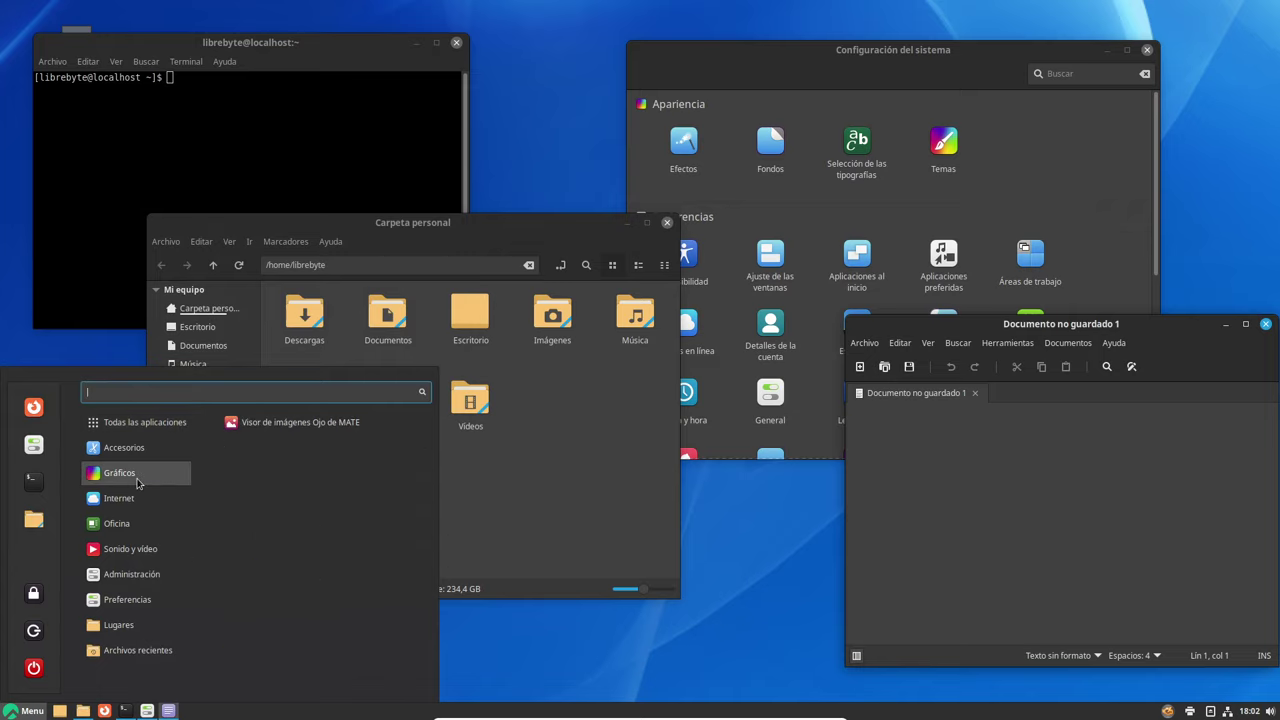
pyautogui.moveTo(120, 472)
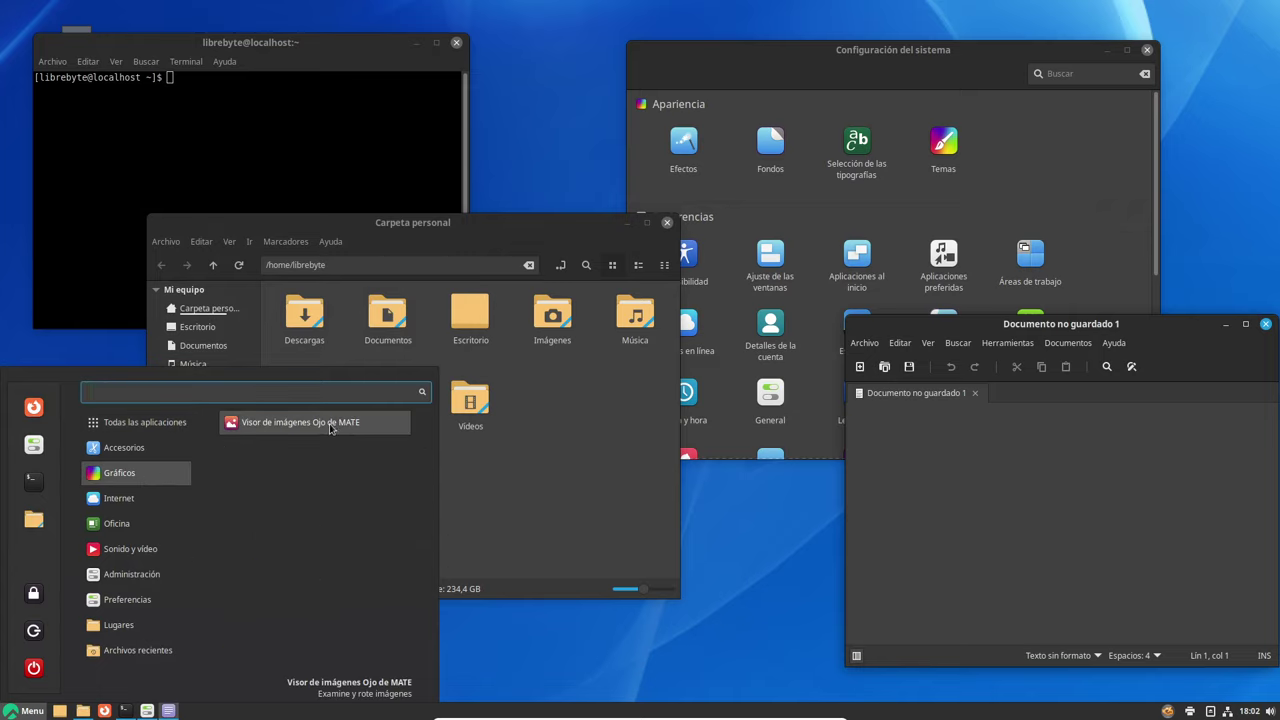
pyautogui.moveTo(120, 497)
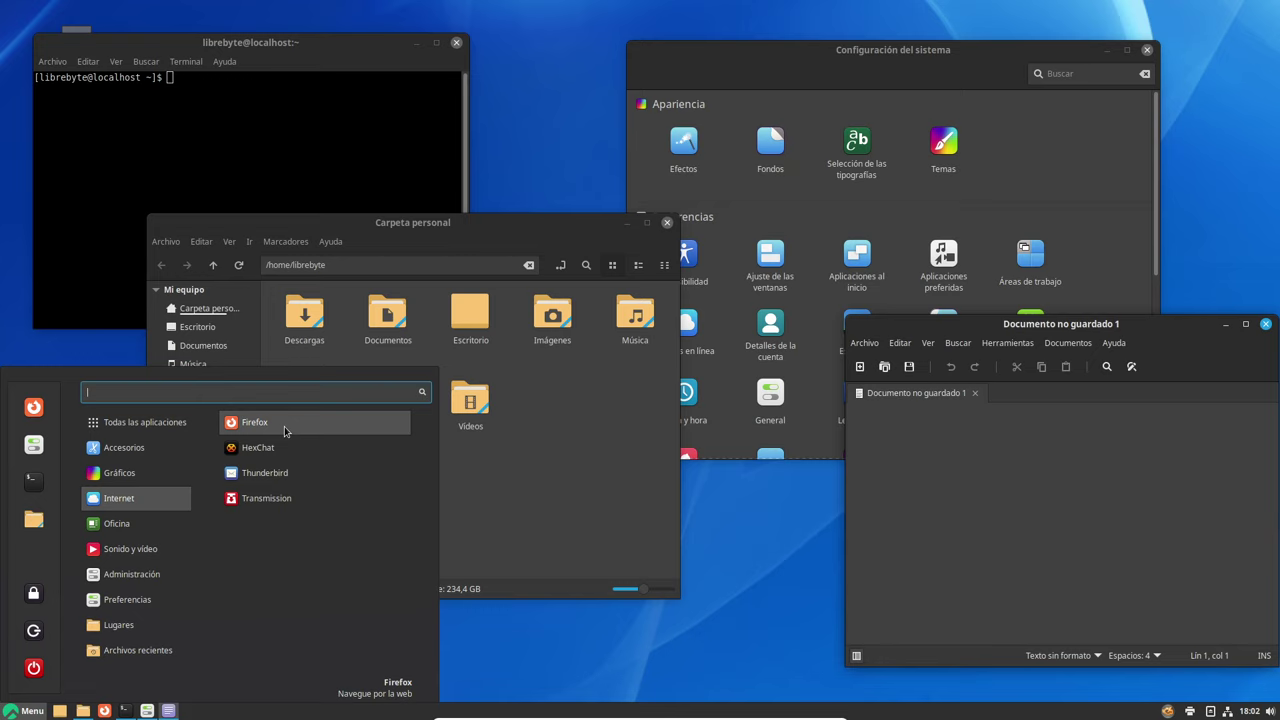
# Browse Oficina, Sonido y vídeo and Administración, then launch Gestor de archivos Thunar
pyautogui.moveTo(117, 523)
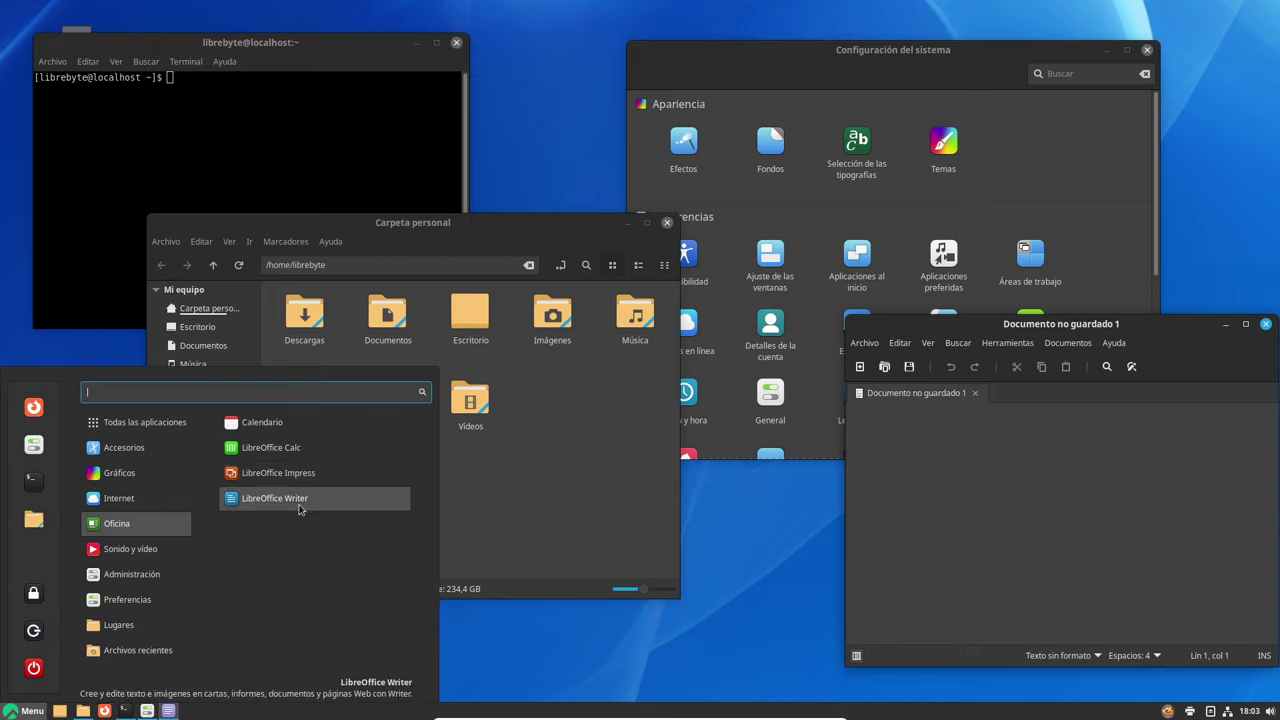
pyautogui.click(136, 548)
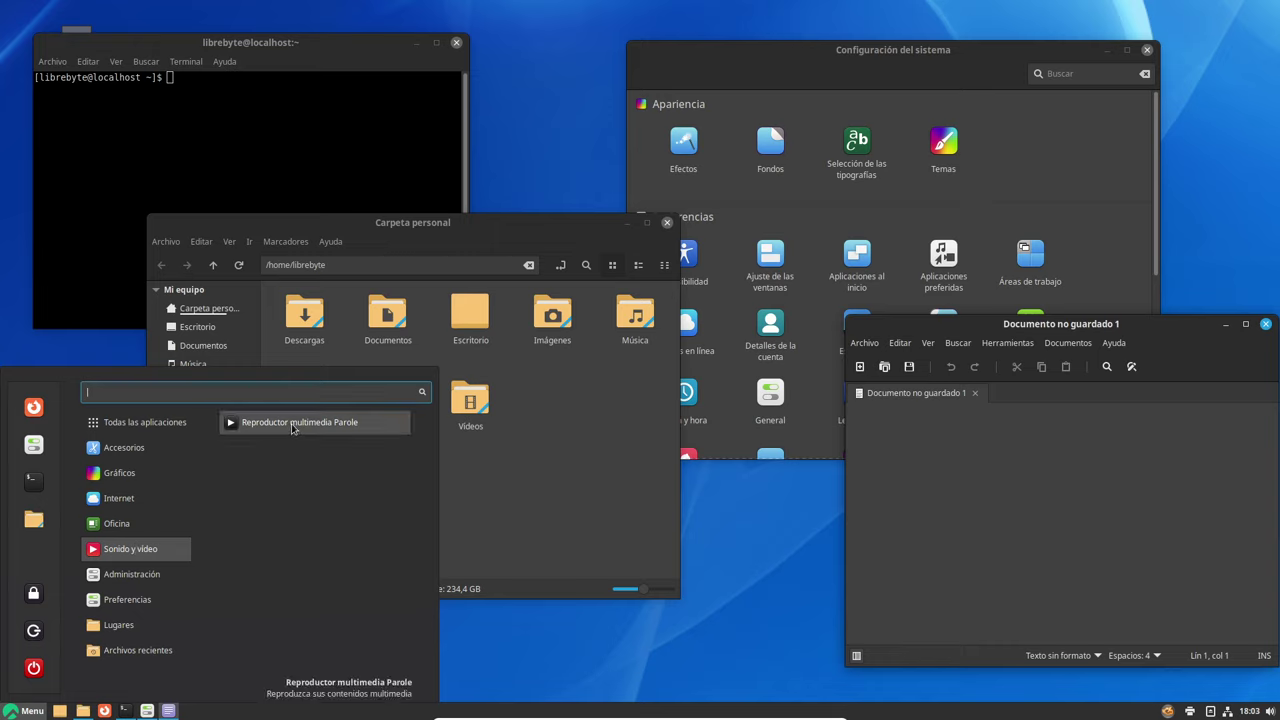
pyautogui.click(178, 576)
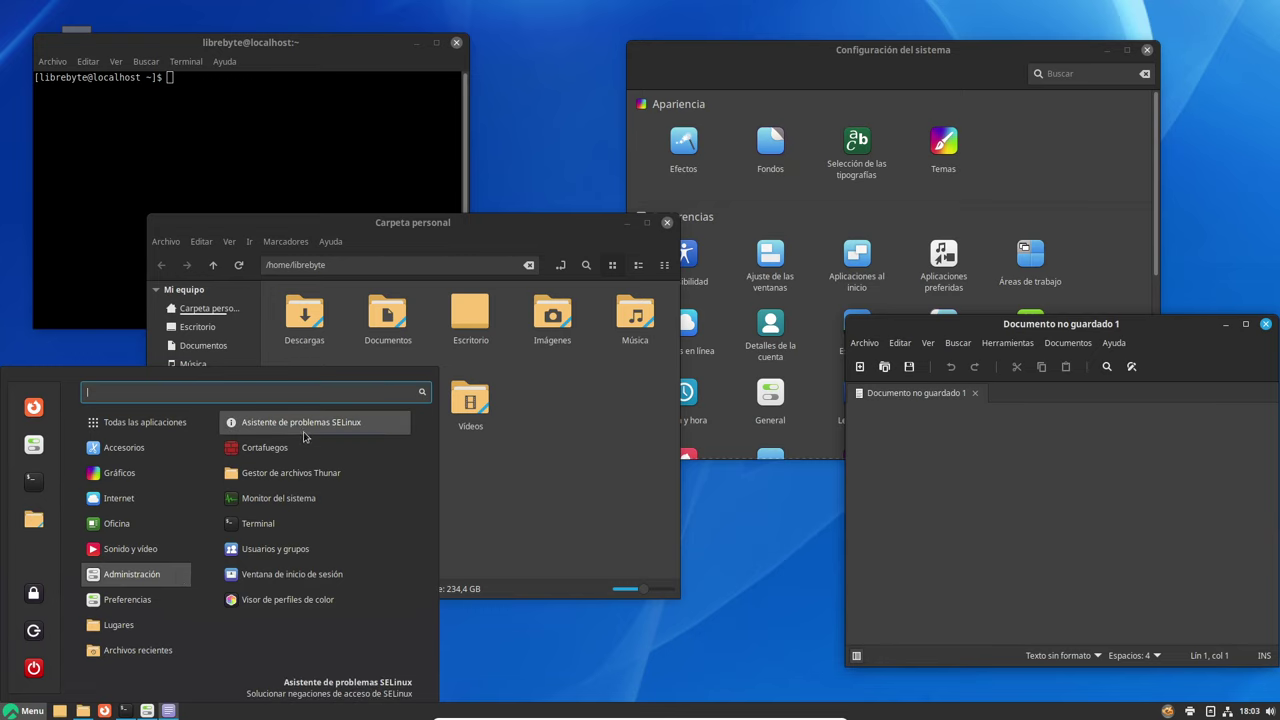
pyautogui.click(309, 487)
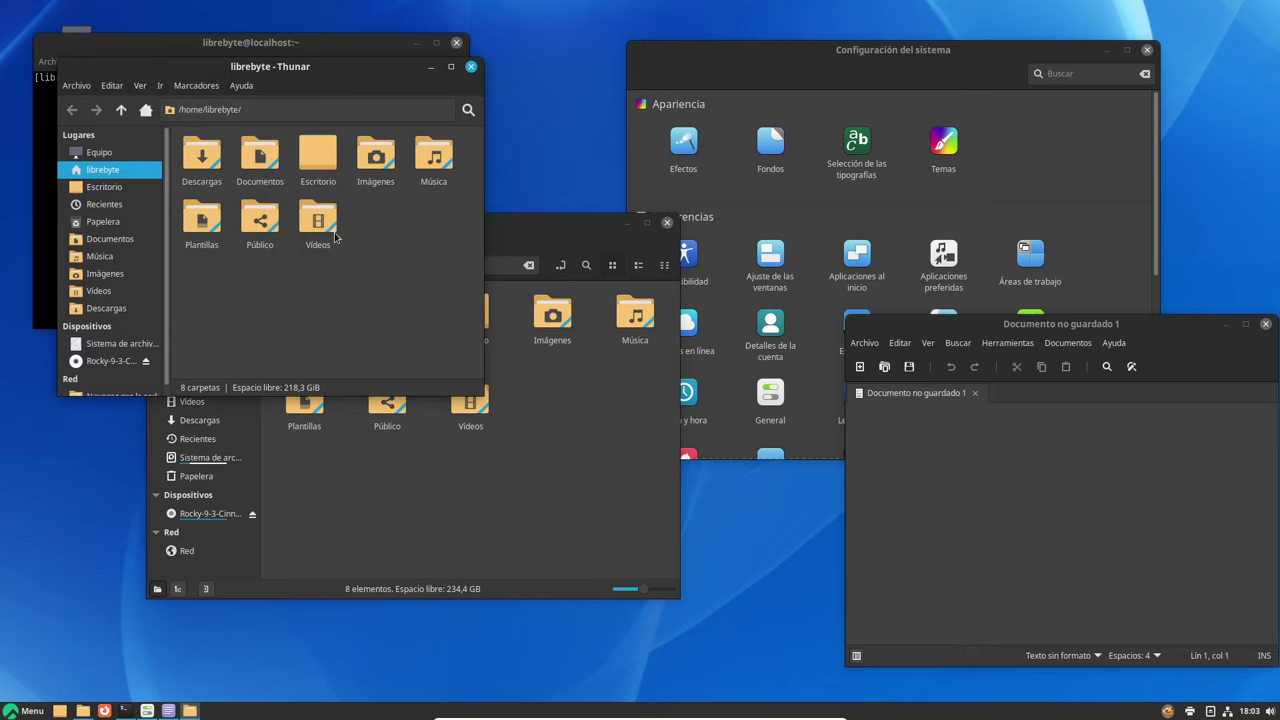
# Check the Thunar 4.18.6 and Nemo 5.6.4 versions in their About dialogs
pyautogui.click(241, 86)
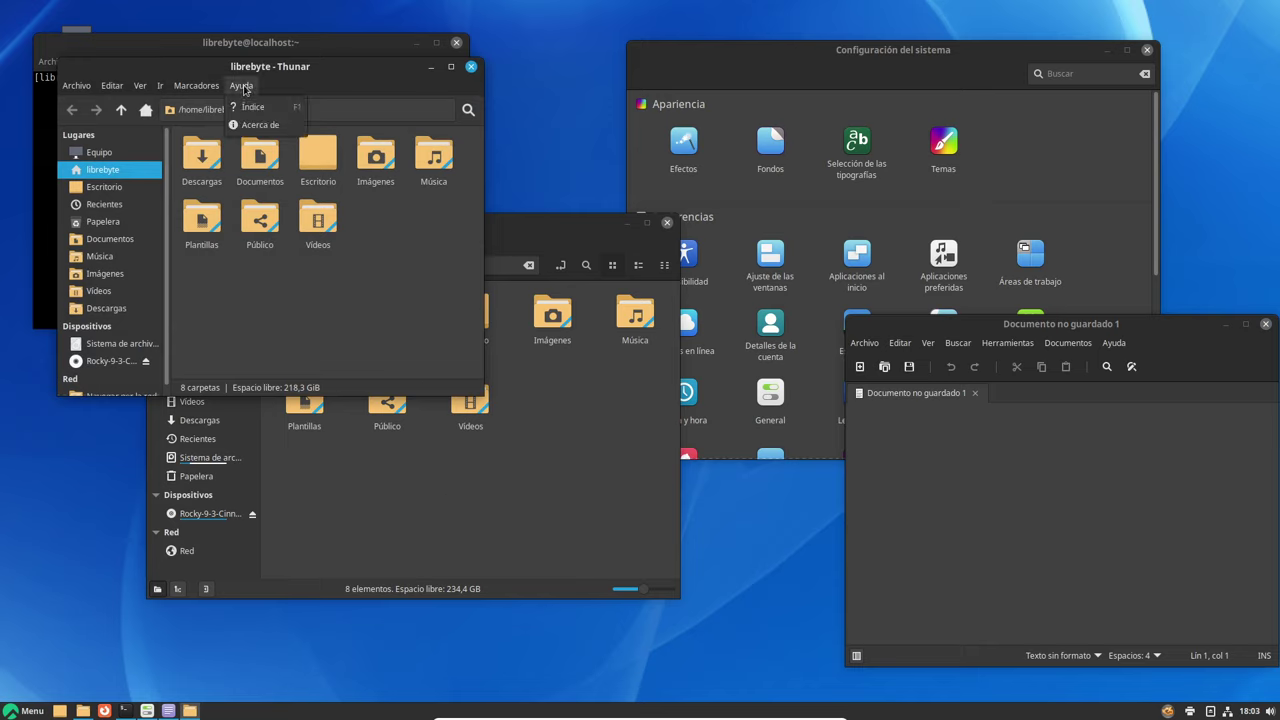
pyautogui.click(258, 125)
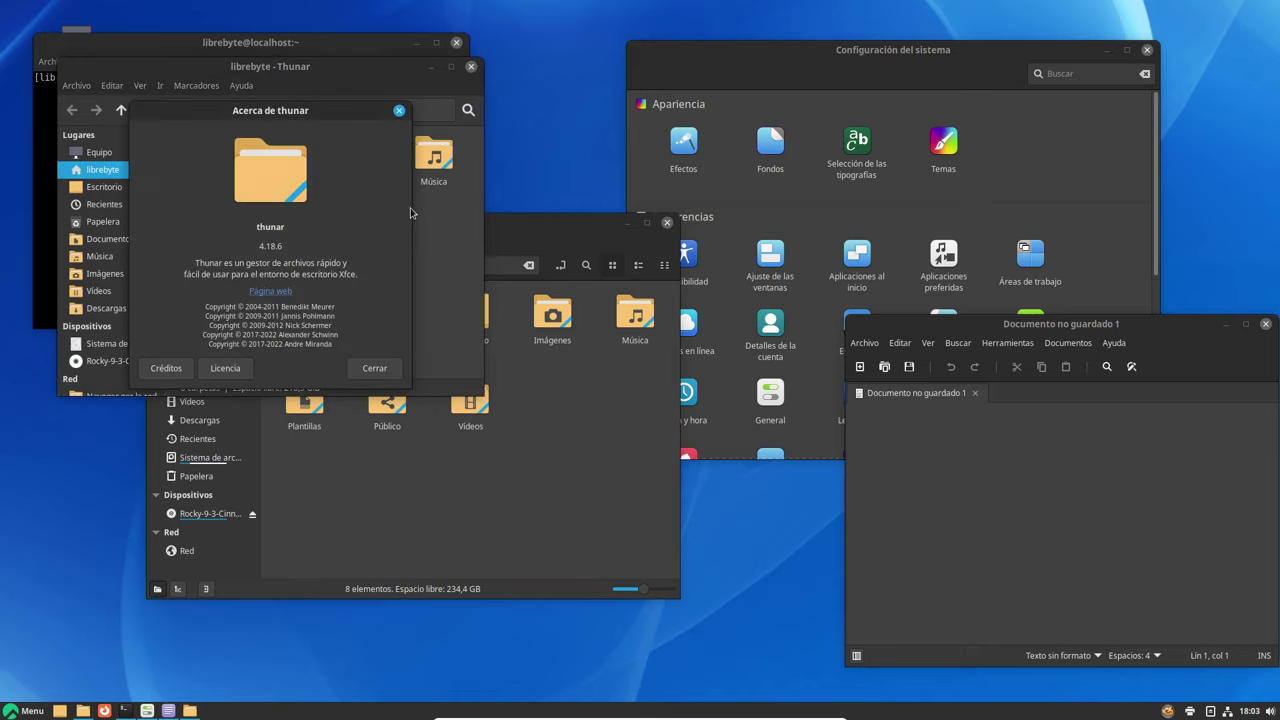
pyautogui.click(376, 368)
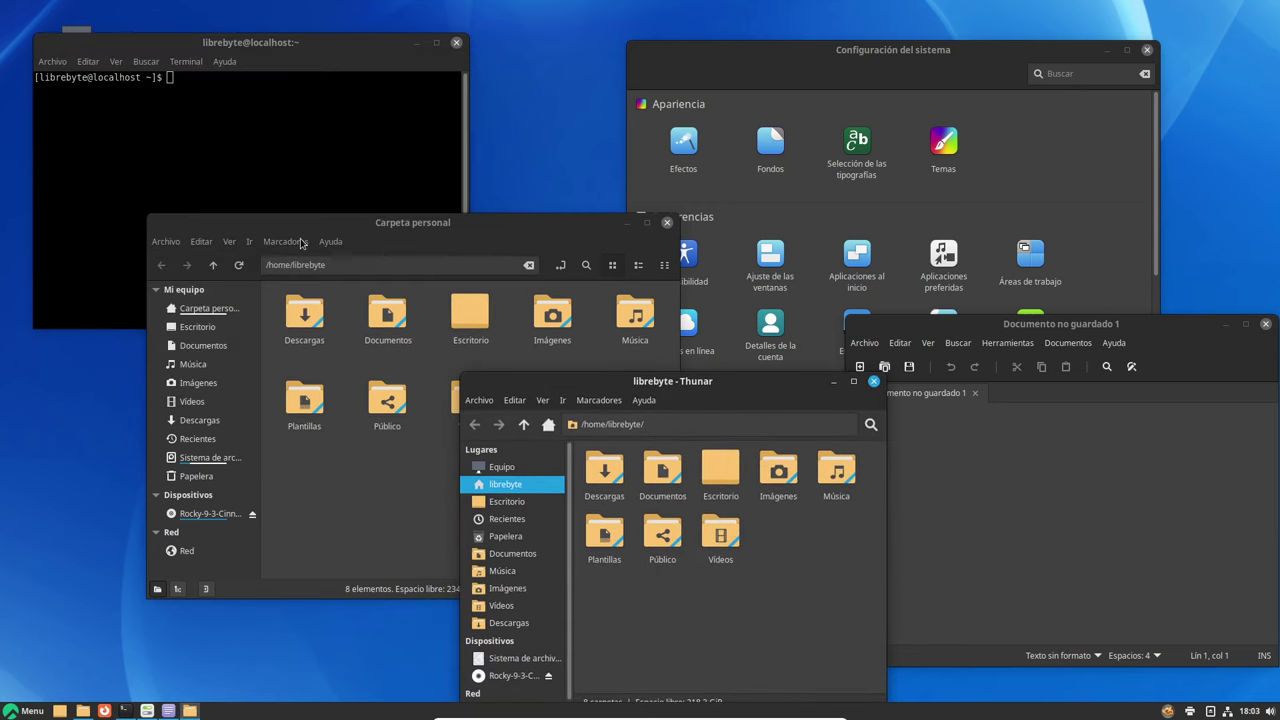
pyautogui.click(330, 241)
pyautogui.click(378, 303)
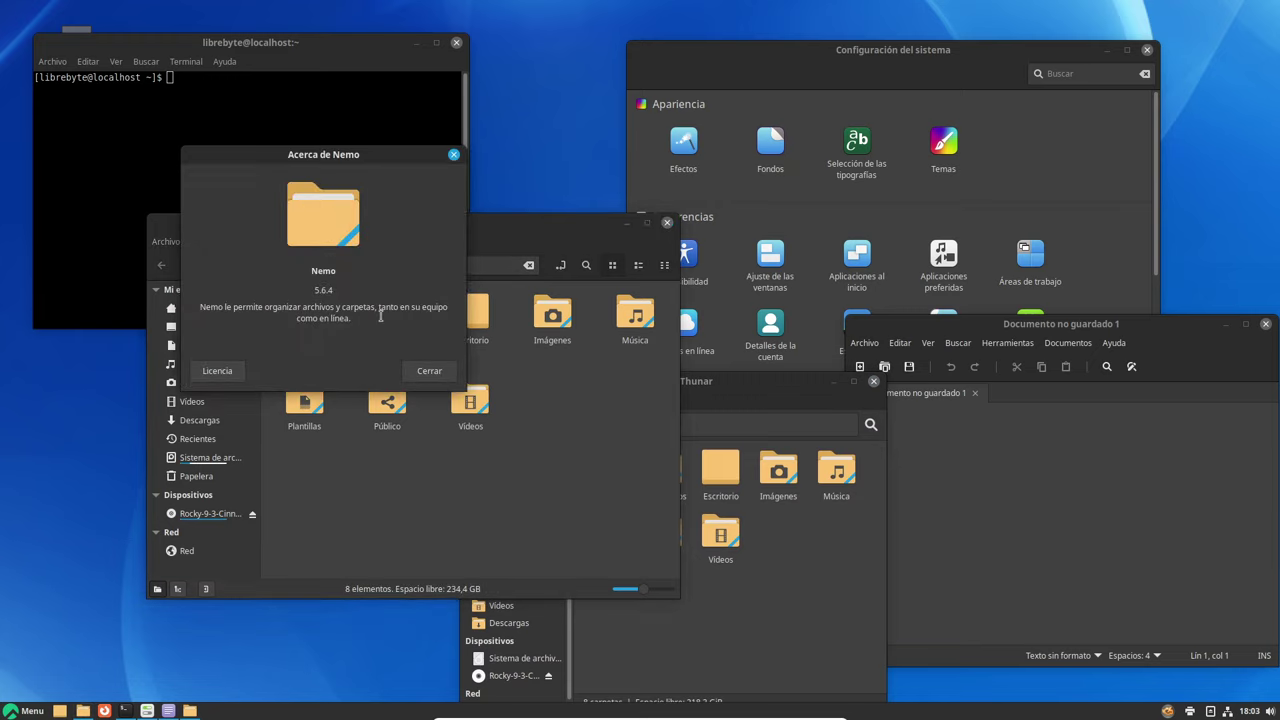
pyautogui.moveTo(446, 160); pyautogui.dragTo(446, 161)
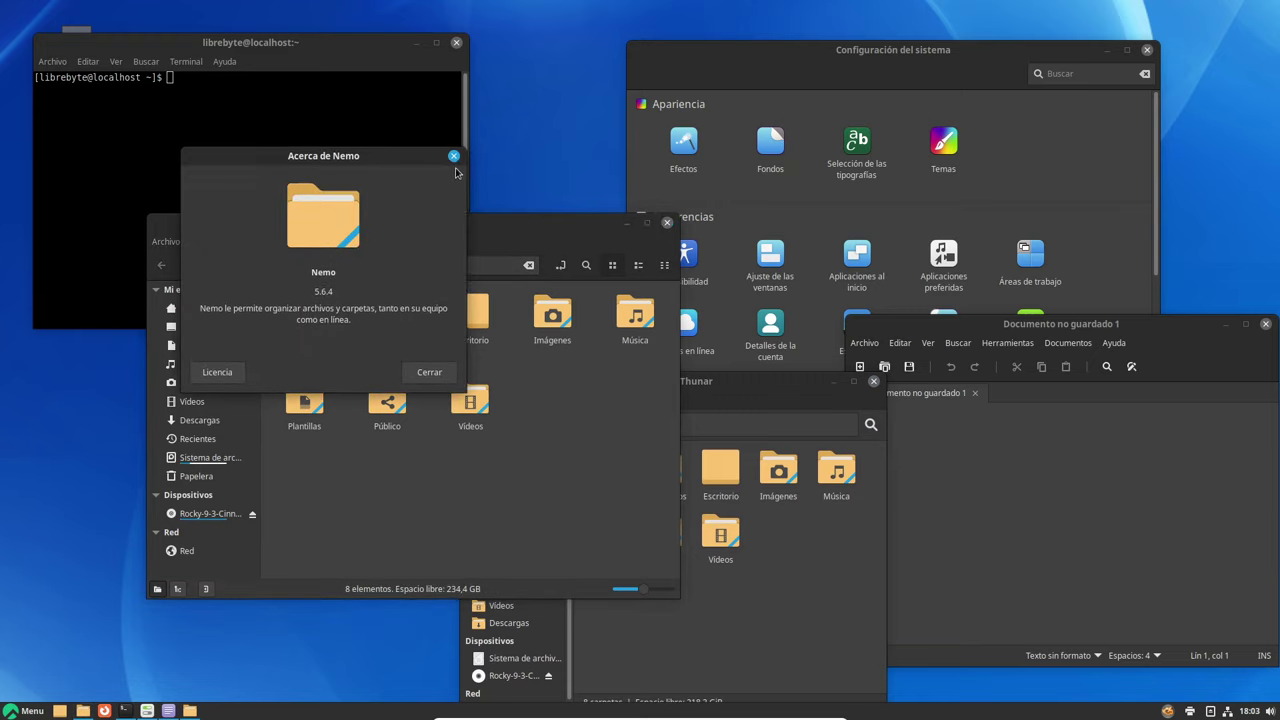
pyautogui.click(453, 158)
# Place the Nemo and Thunar home-folder windows side by side and make both taller
pyautogui.moveTo(480, 222); pyautogui.dragTo(377, 134)
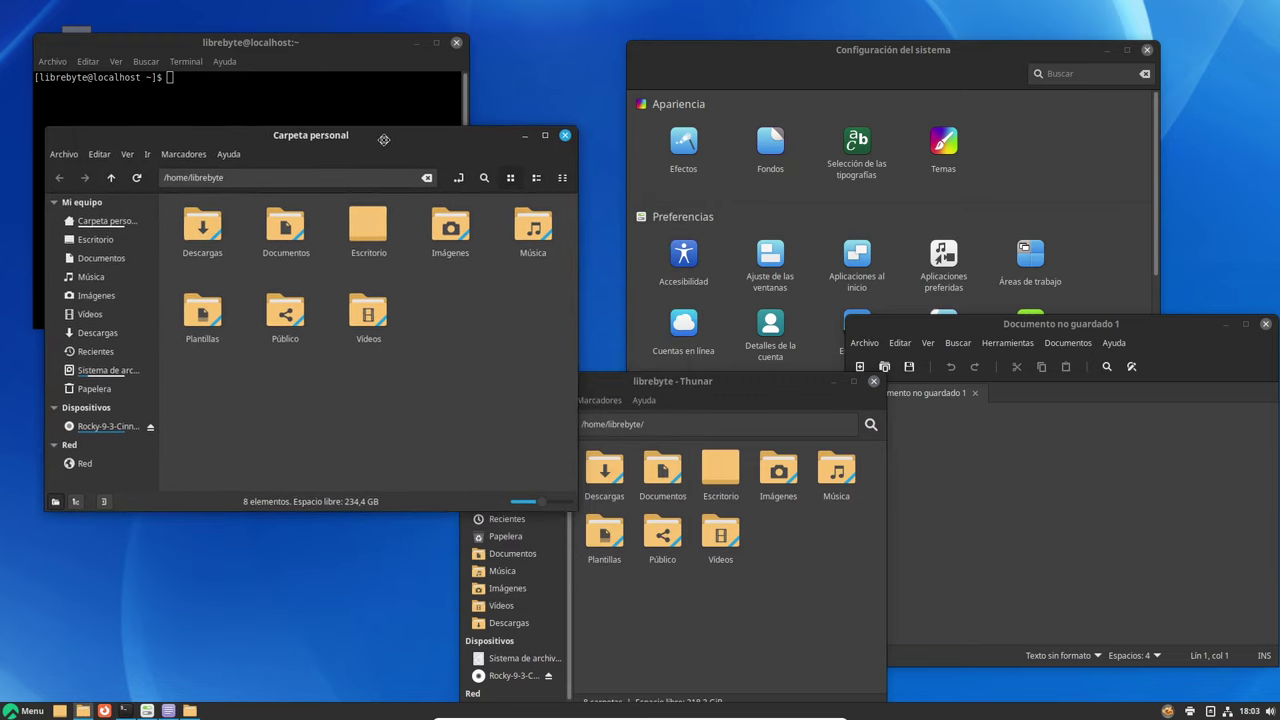
pyautogui.moveTo(725, 404); pyautogui.dragTo(830, 165)
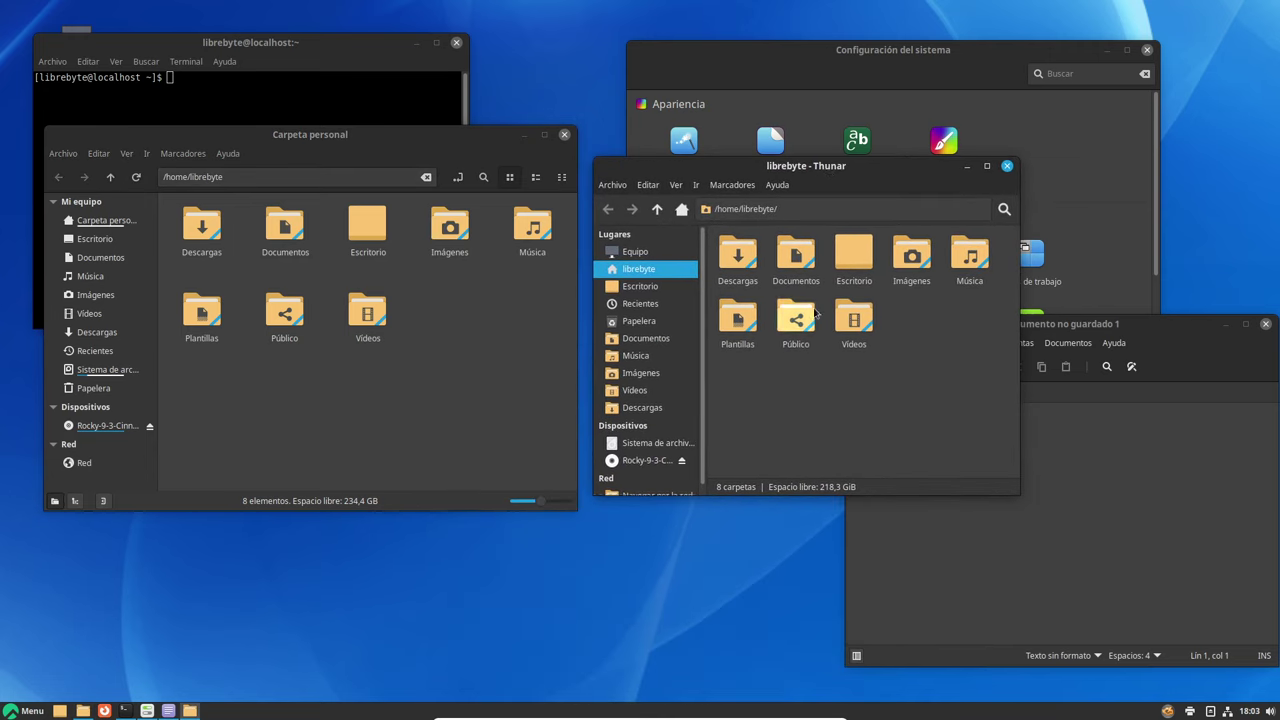
pyautogui.moveTo(880, 494); pyautogui.dragTo(900, 607)
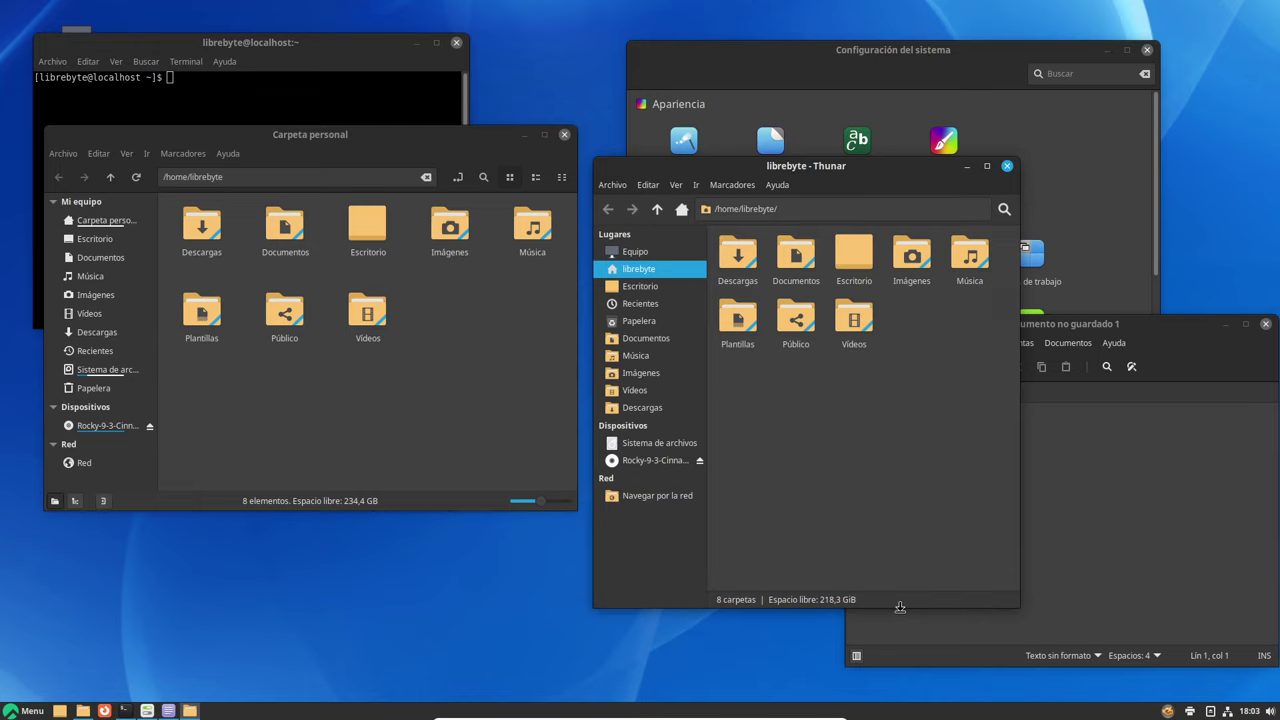
pyautogui.moveTo(434, 510); pyautogui.dragTo(434, 604)
pyautogui.moveTo(735, 164); pyautogui.dragTo(759, 131)
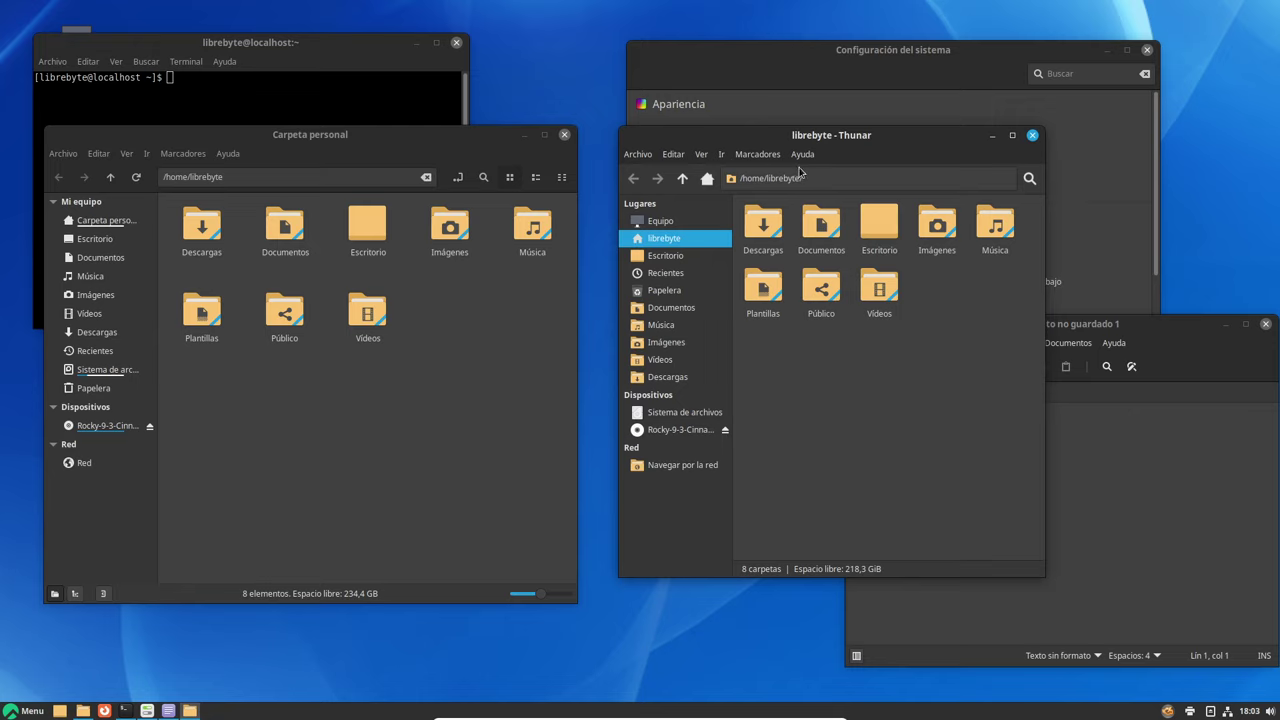
# Recheck Nemo's version information, then close the Thunar window
pyautogui.click(226, 154)
pyautogui.click(246, 214)
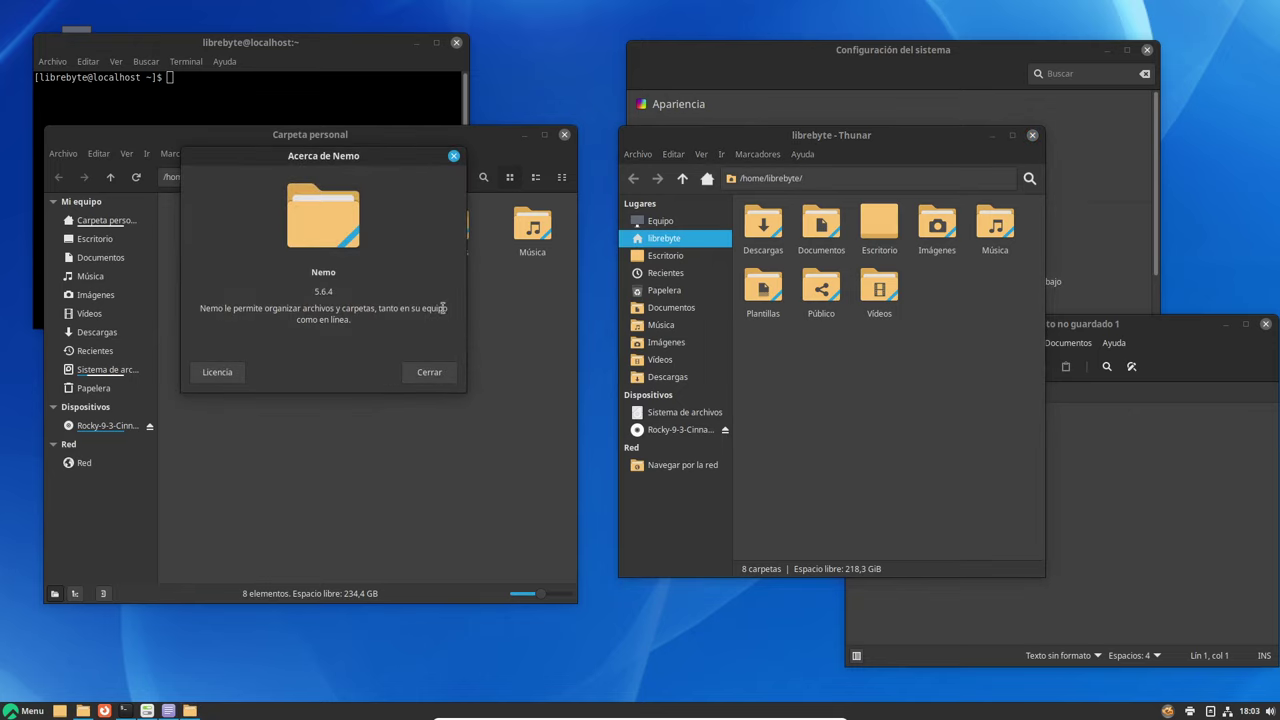
pyautogui.click(453, 156)
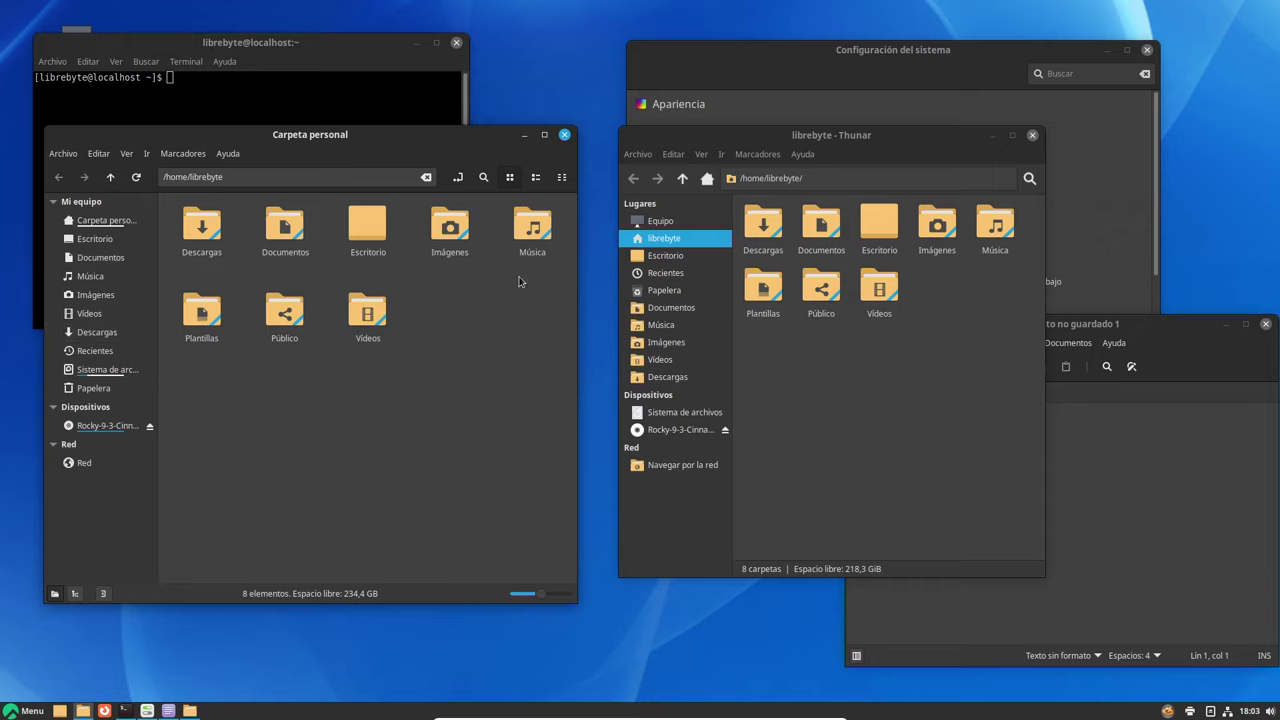
pyautogui.click(1033, 135)
# Launch Monitor del sistema and show its Sistemas de archivos list with /dev/sda1 selected
pyautogui.click(25, 711)
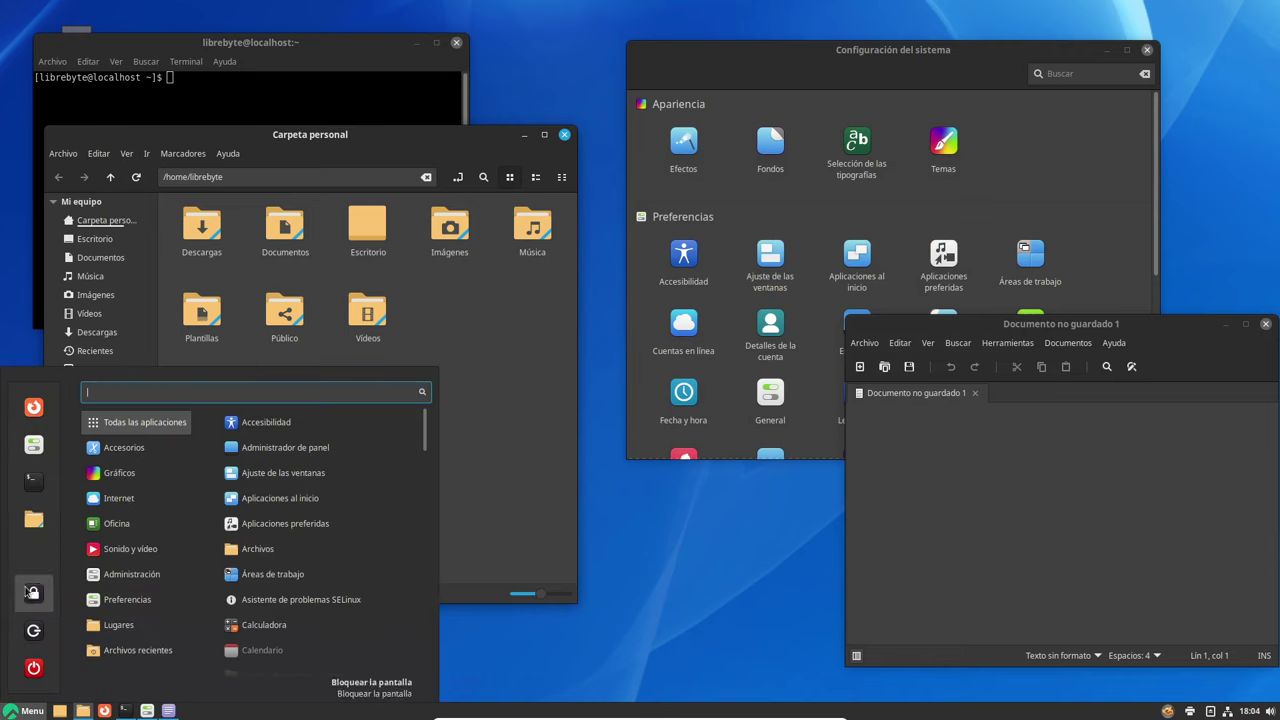
pyautogui.moveTo(163, 578)
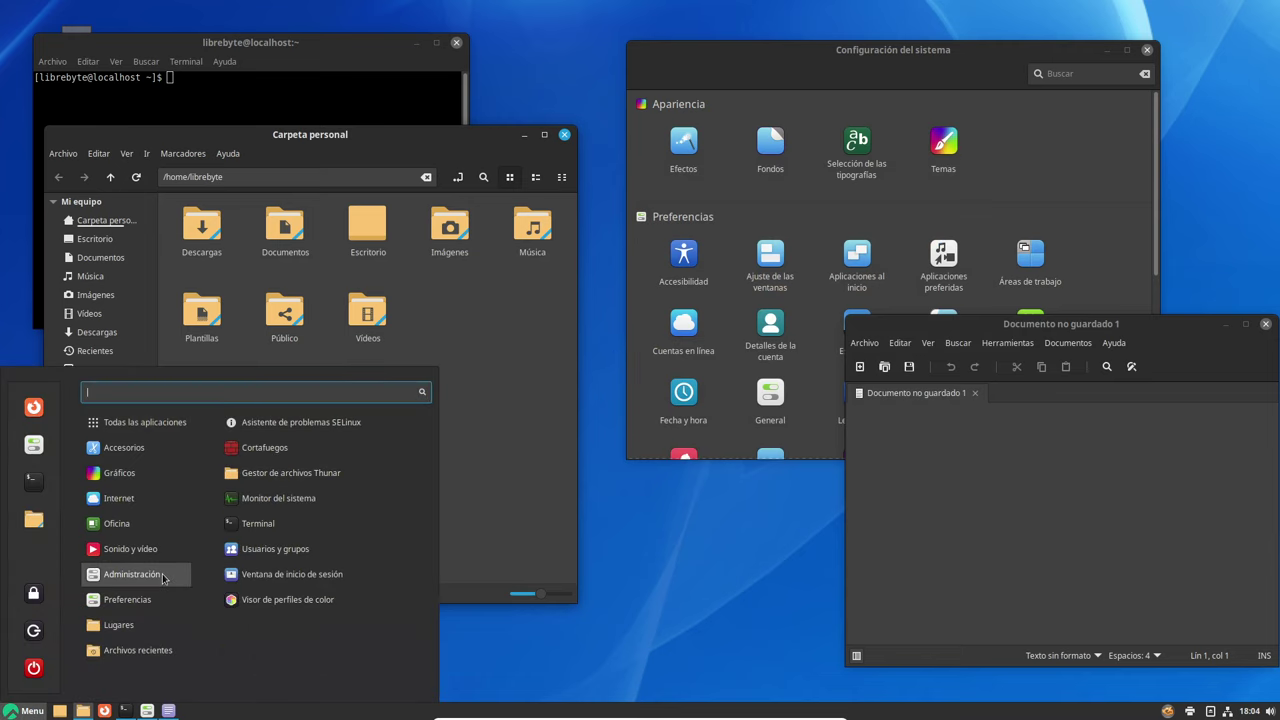
pyautogui.click(303, 507)
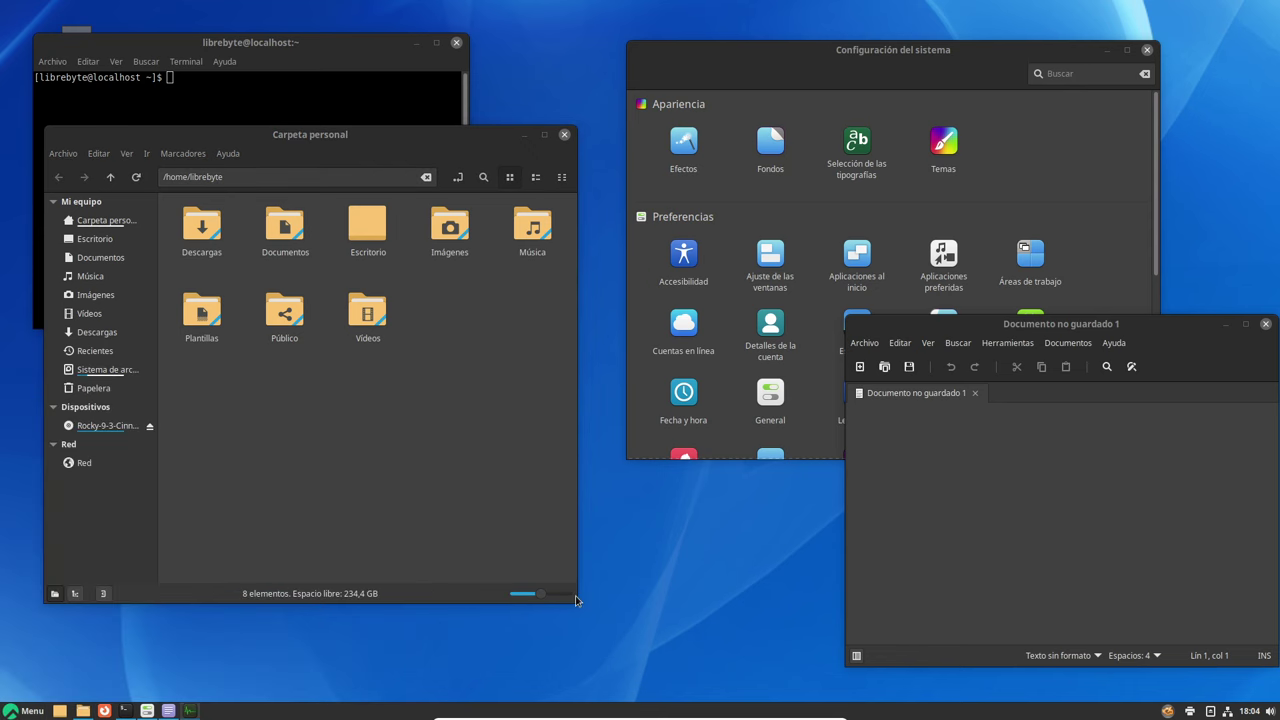
pyautogui.moveTo(347, 52); pyautogui.dragTo(1027, 395)
pyautogui.click(895, 393)
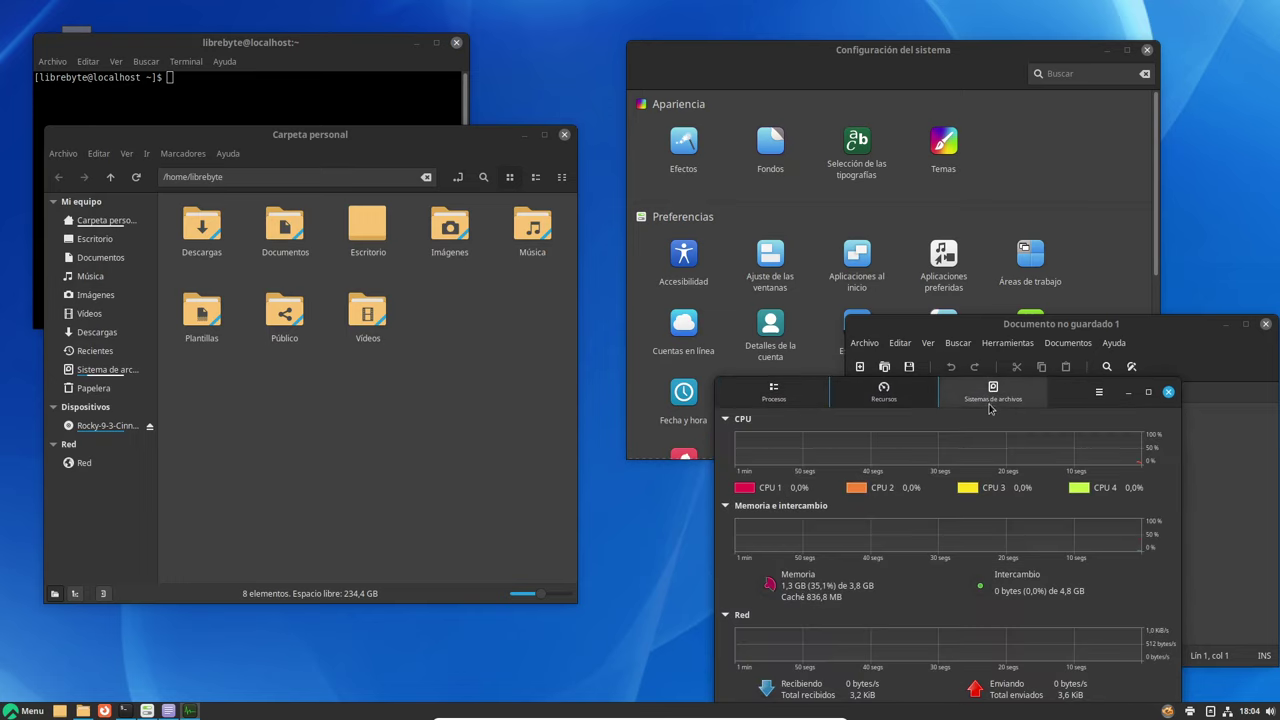
pyautogui.click(993, 398)
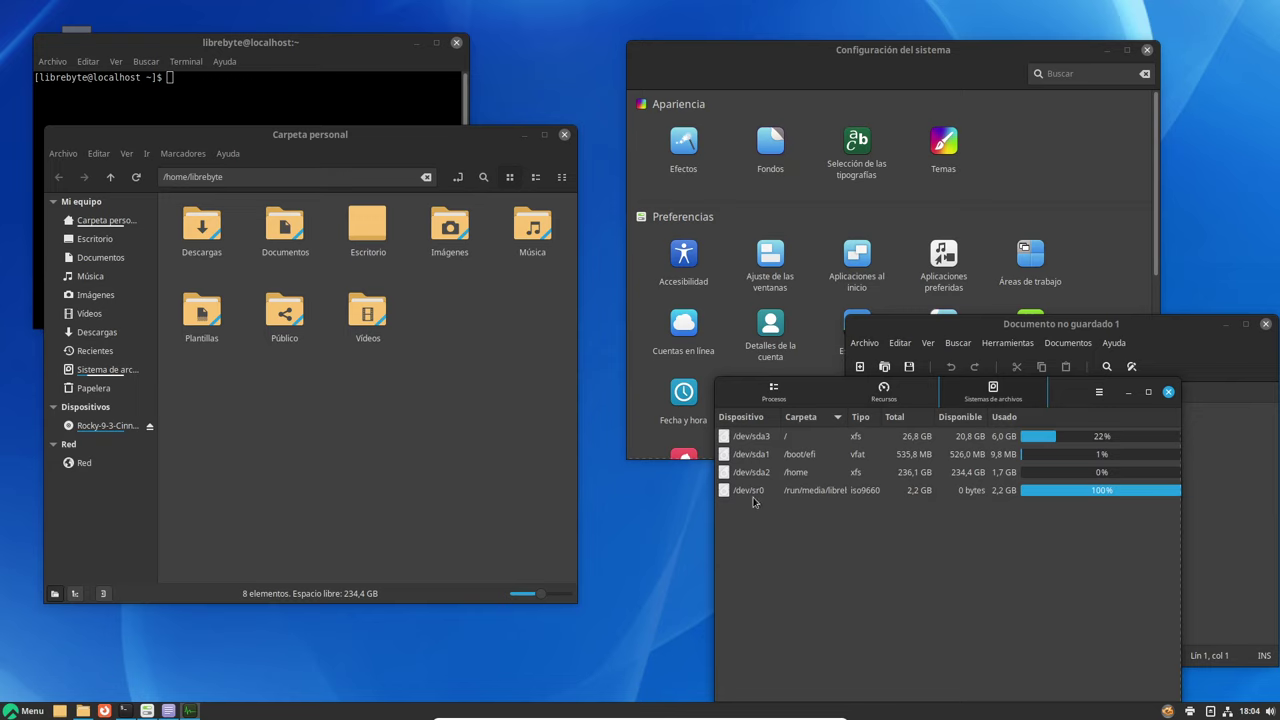
pyautogui.click(846, 458)
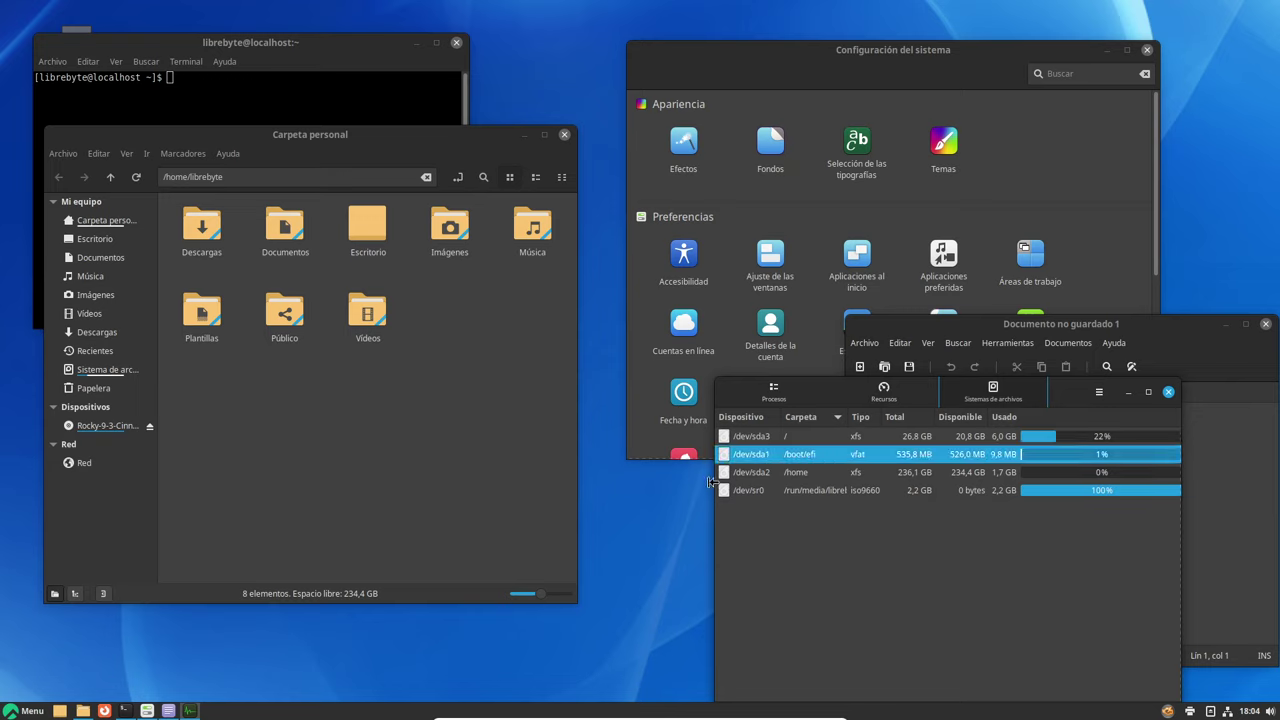
# Widen and reposition the System Monitor, then move the text editor window left and down
pyautogui.moveTo(715, 484); pyautogui.dragTo(565, 489)
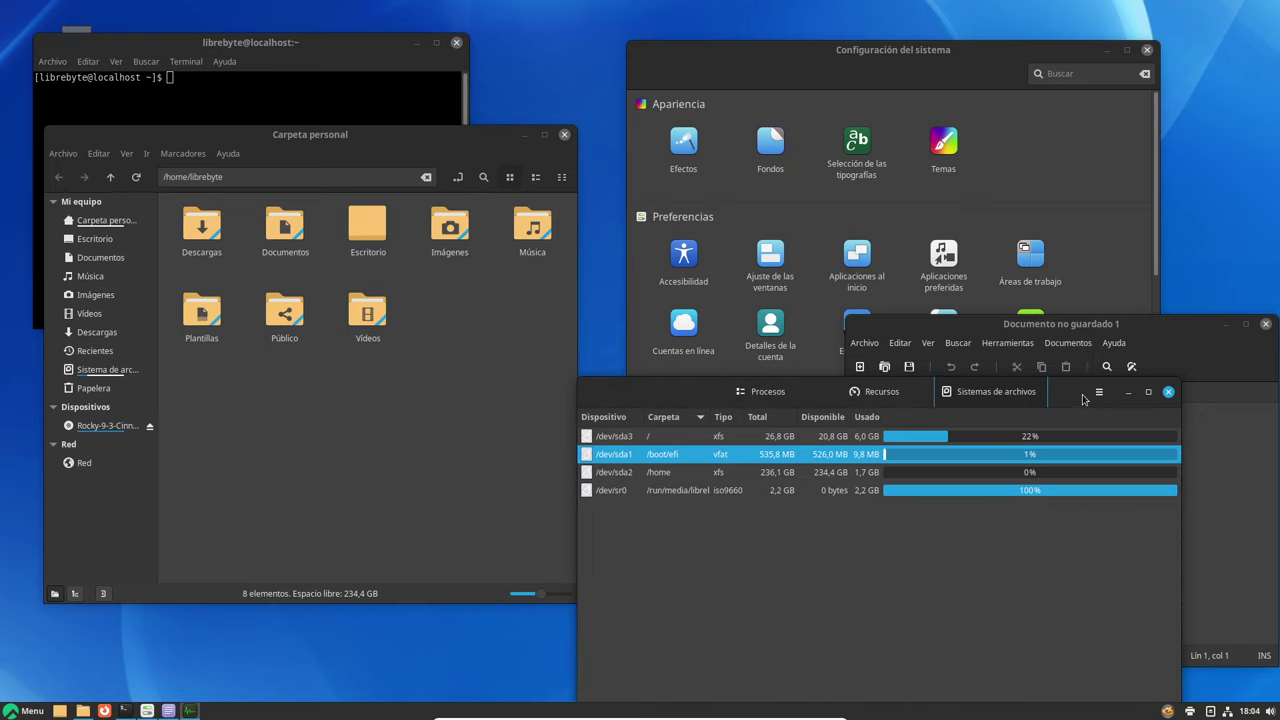
pyautogui.moveTo(1082, 394); pyautogui.dragTo(1139, 225)
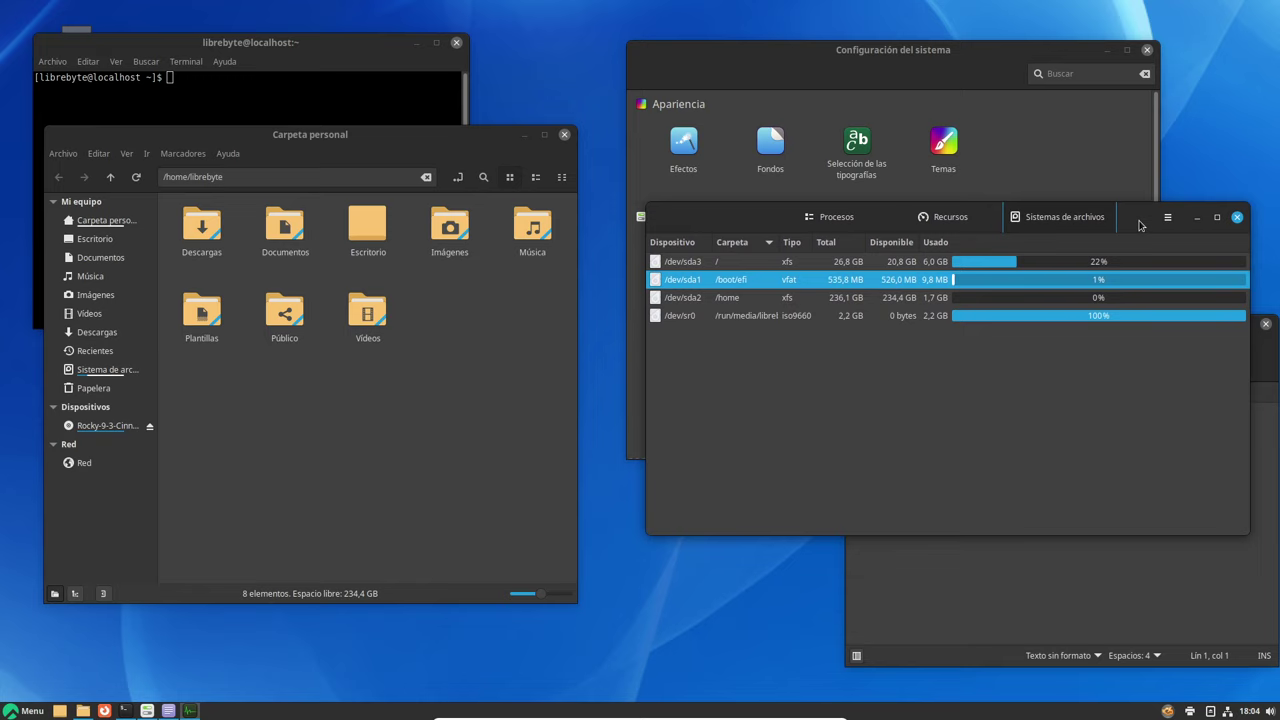
pyautogui.click(1274, 388)
pyautogui.moveTo(1192, 330); pyautogui.dragTo(1081, 392)
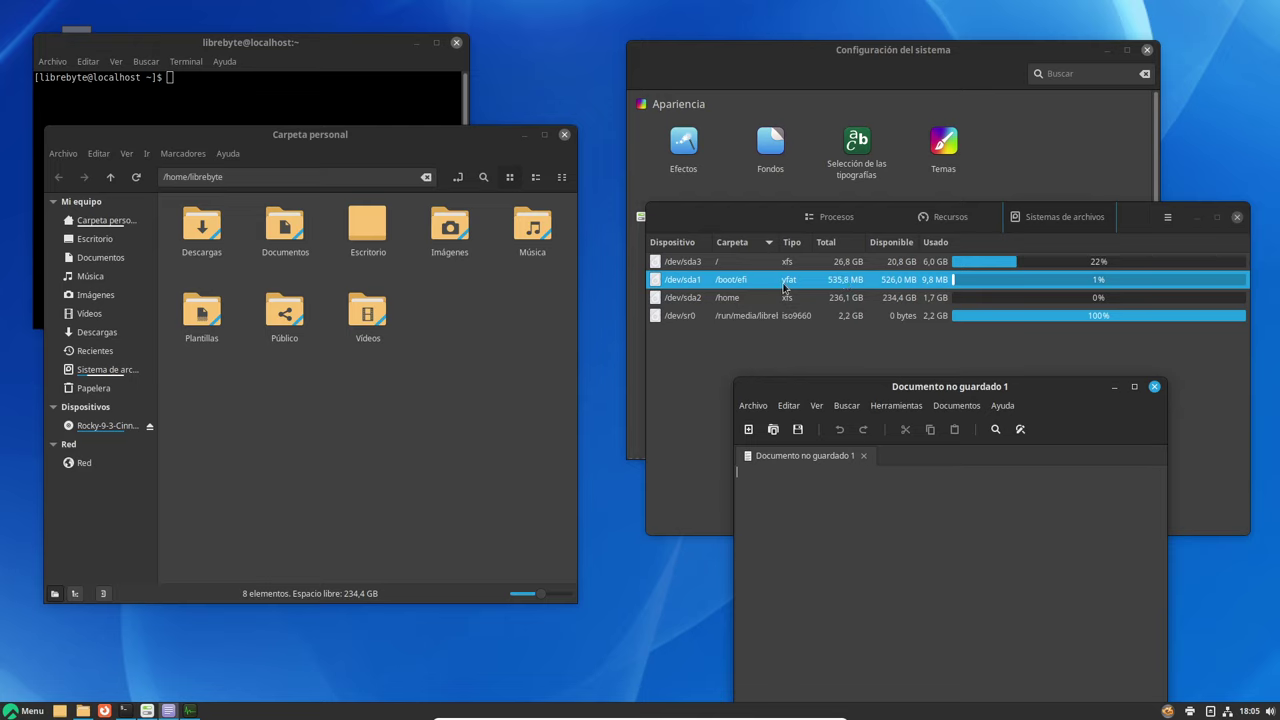
# Launch Ventana de inicio de sesión from the Administración menu
pyautogui.click(30, 710)
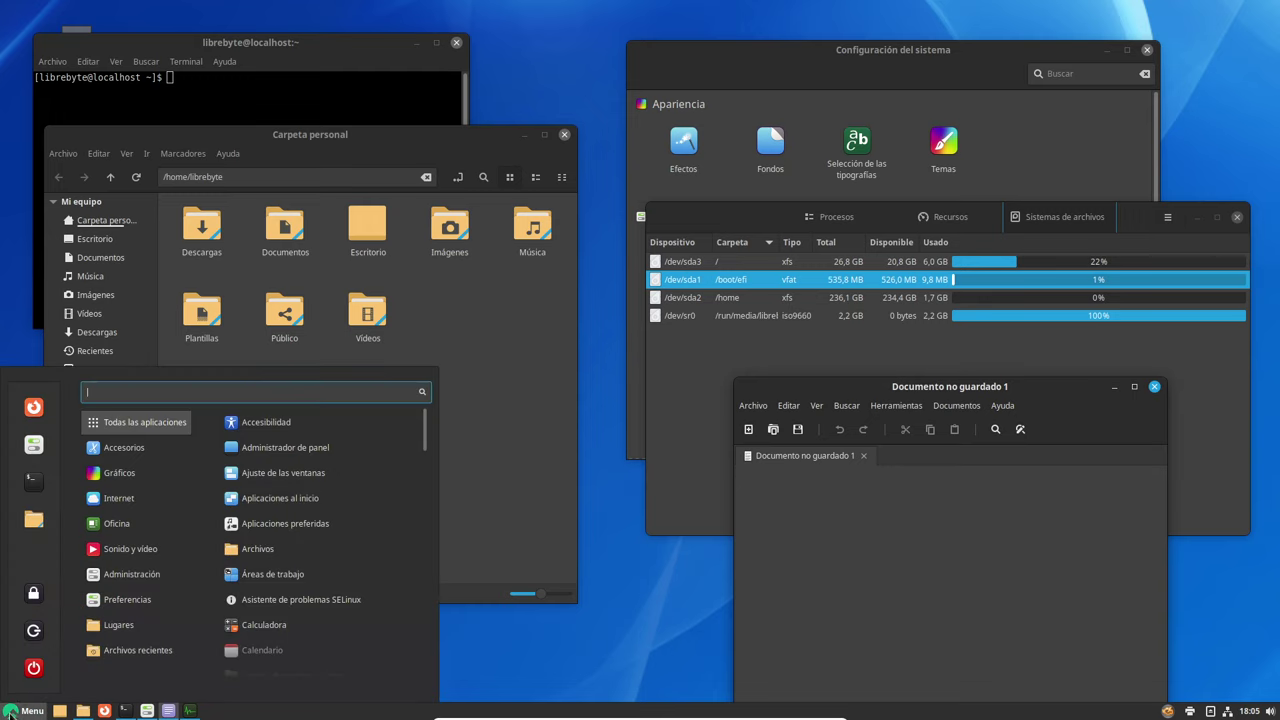
pyautogui.moveTo(155, 580)
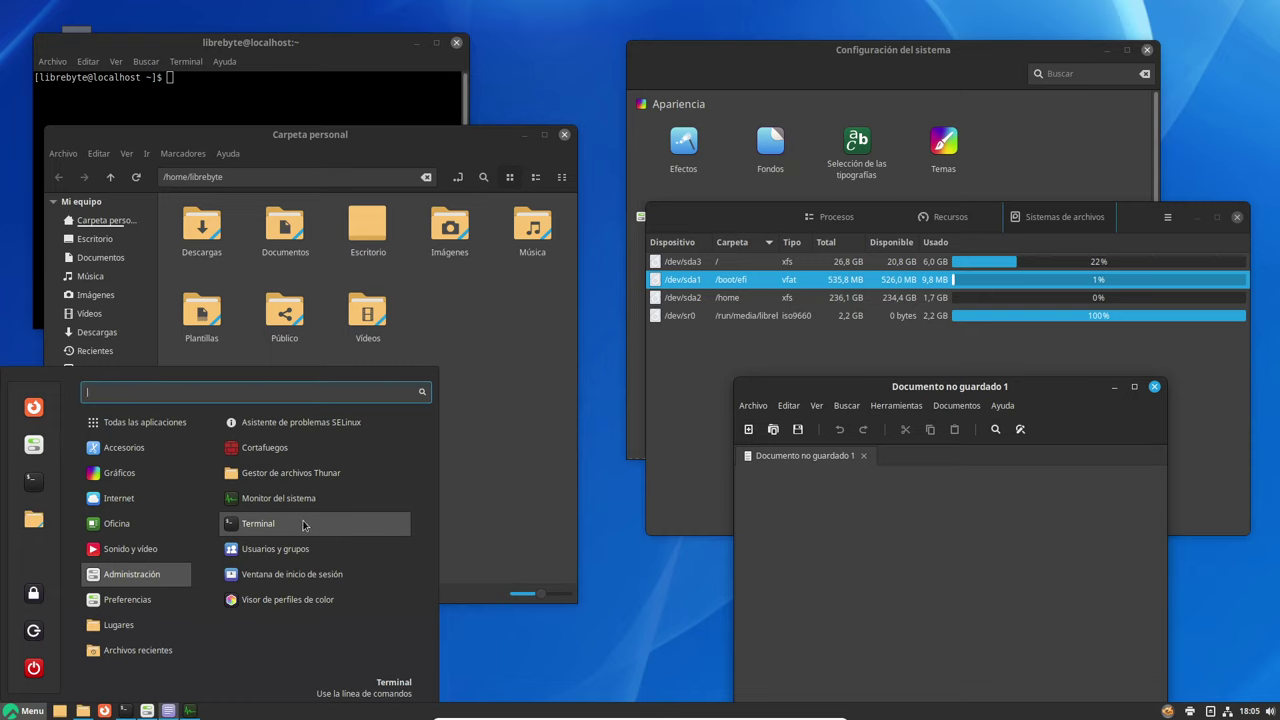
pyautogui.click(292, 574)
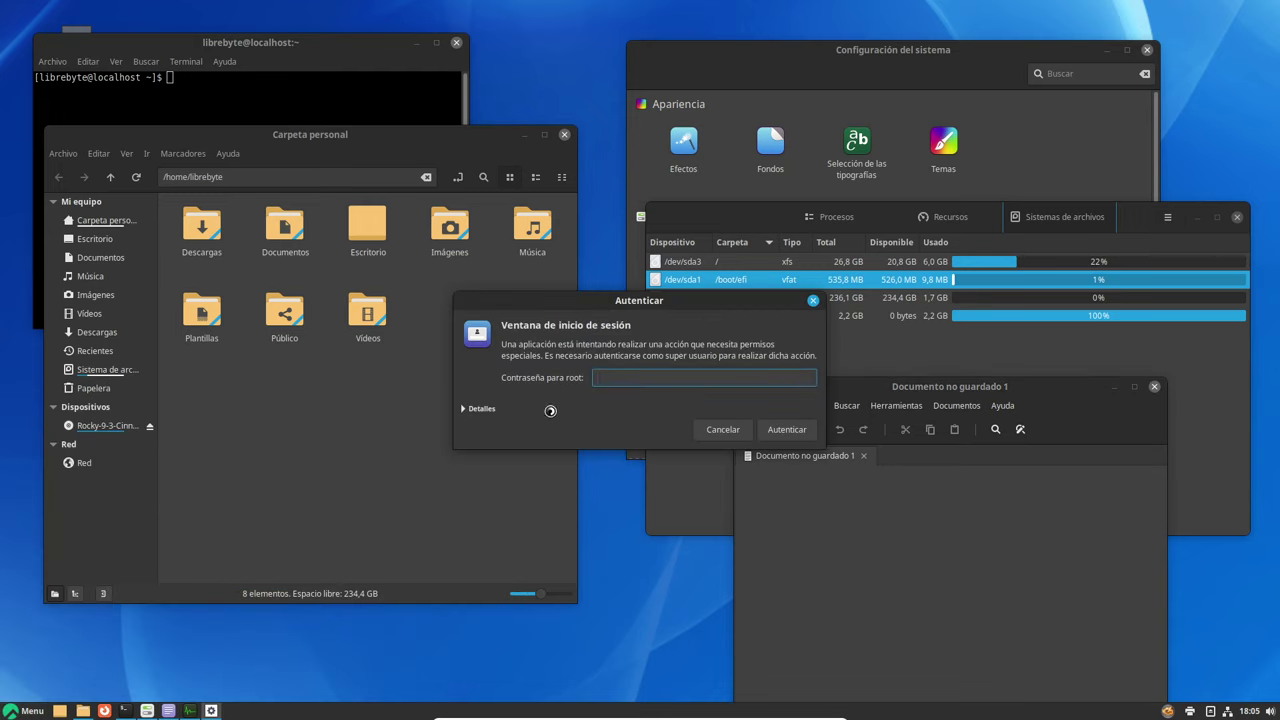
# Authenticate with the root password and move the login settings window to the centre
pyautogui.click(479, 409)
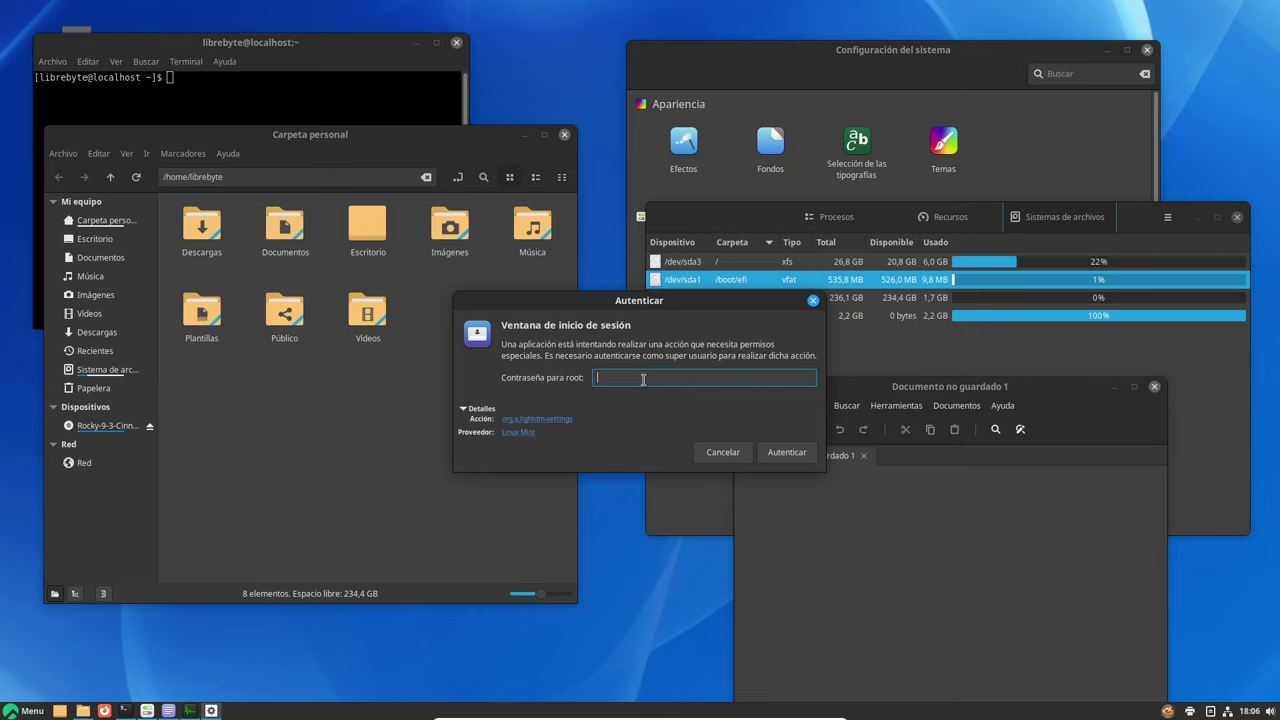
pyautogui.write('•••')
pyautogui.click(787, 452)
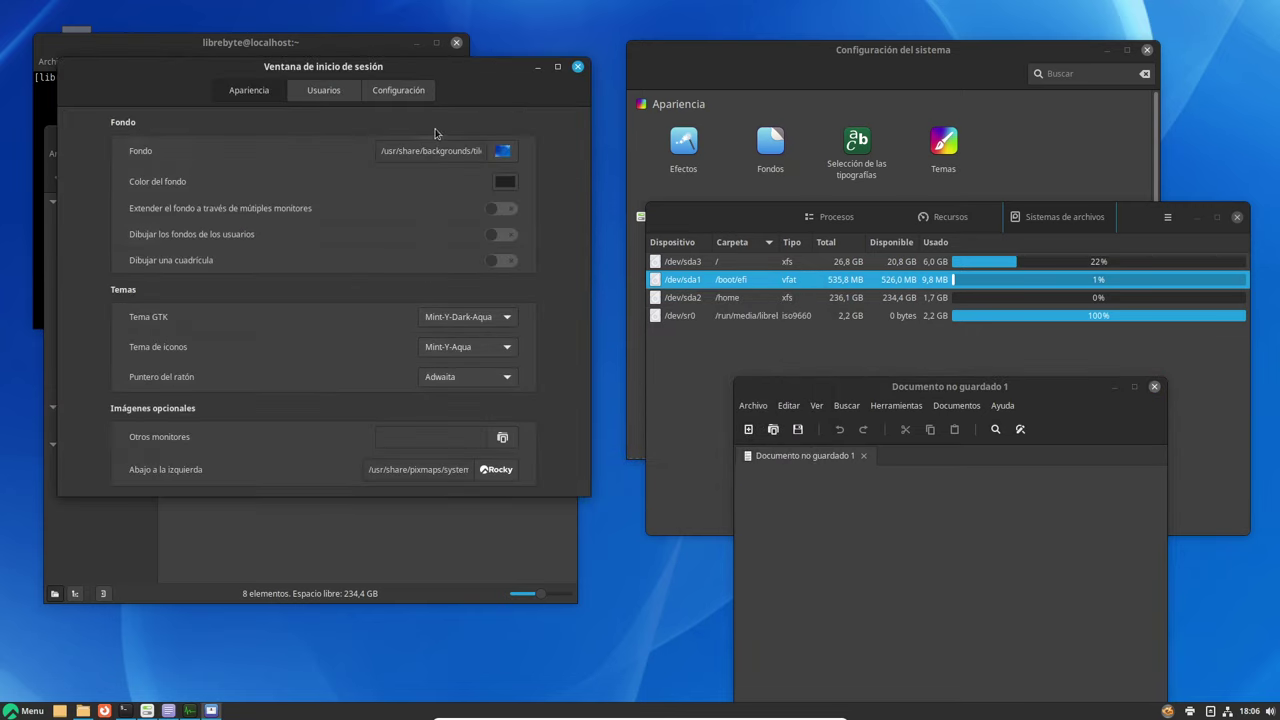
pyautogui.moveTo(437, 129); pyautogui.dragTo(812, 261)
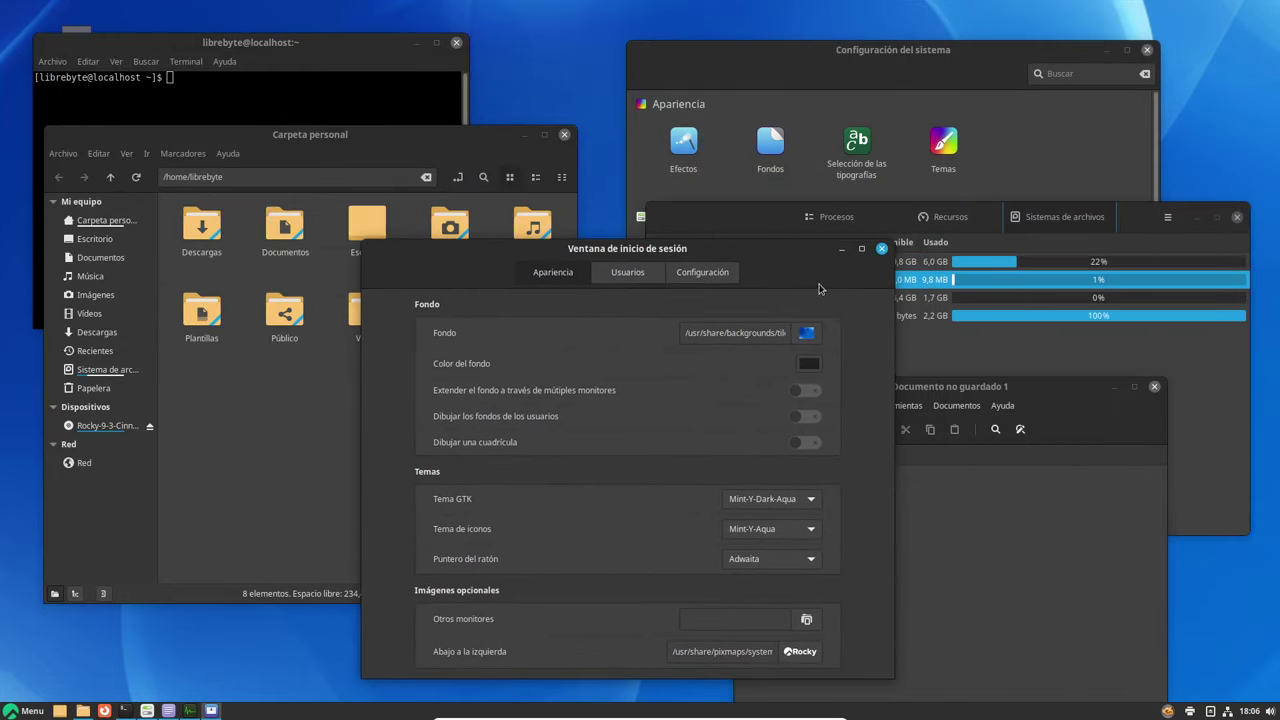
pyautogui.click(24, 710)
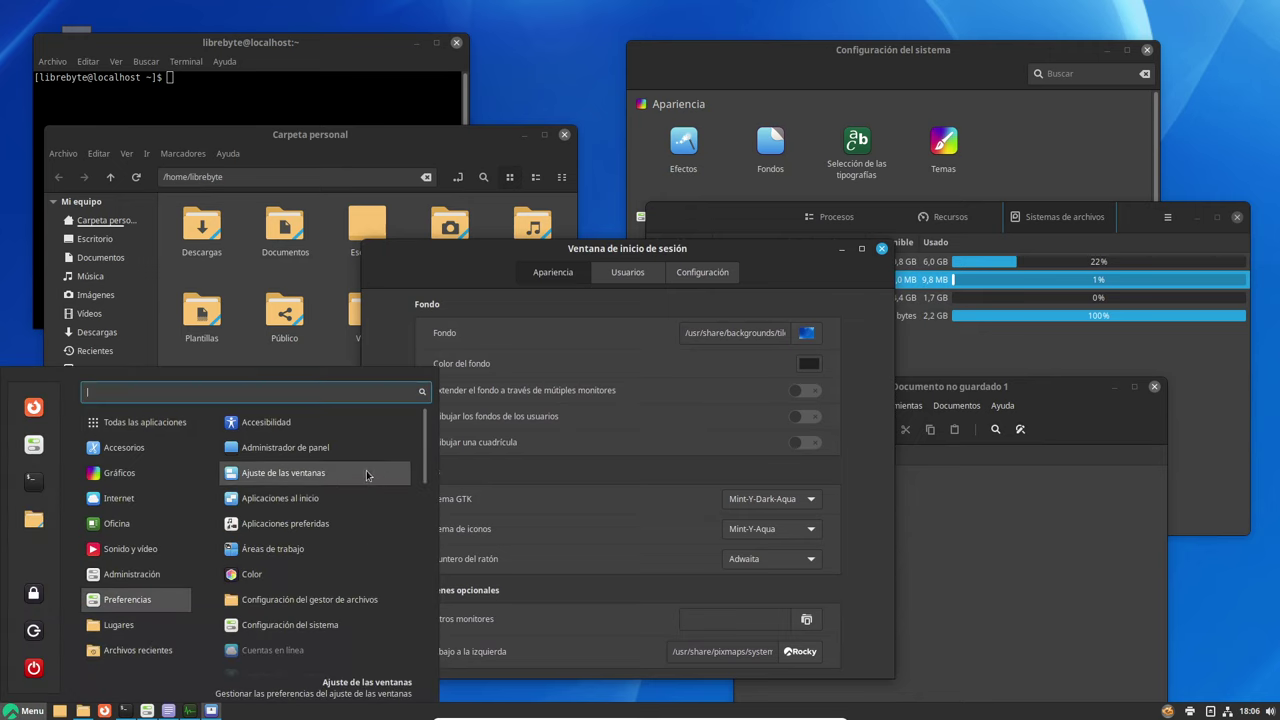
# Browse the menu's Preferencias, Lugares and Archivos recientes categories, then dismiss the menu
pyautogui.scroll(-5, 350, 515)
pyautogui.scroll(-5, 350, 515)
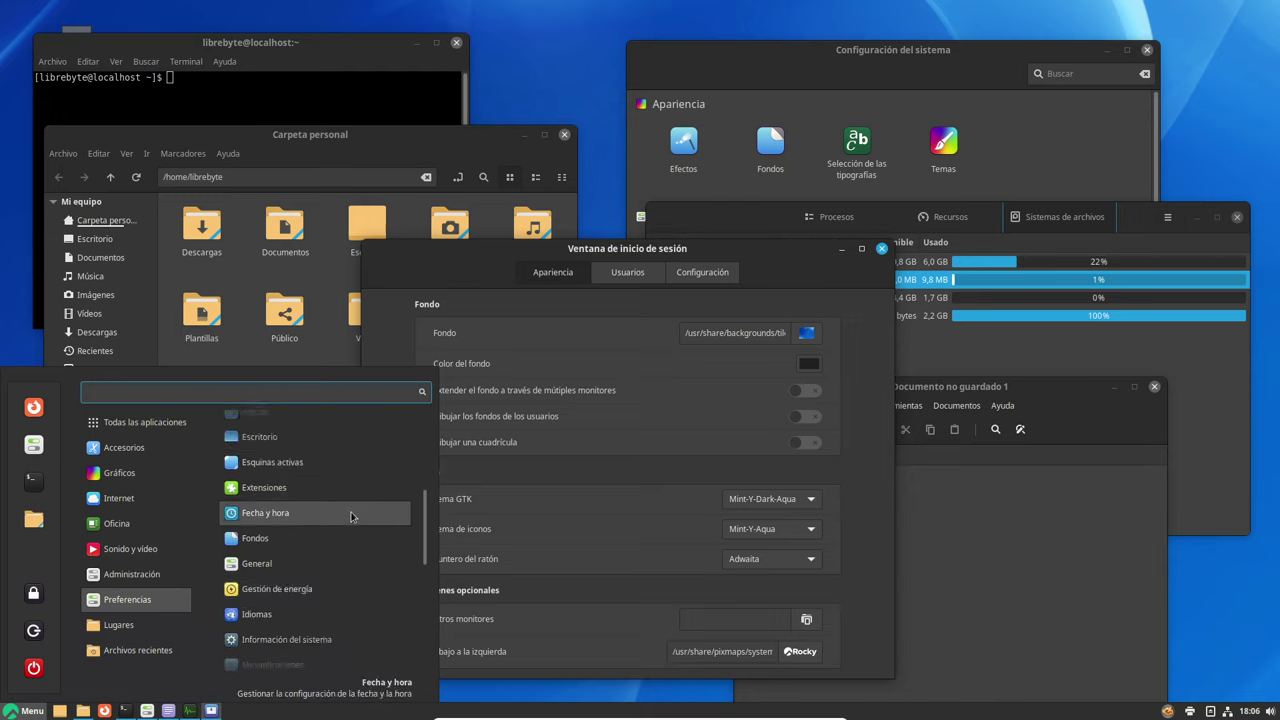
pyautogui.scroll(-3, 350, 515)
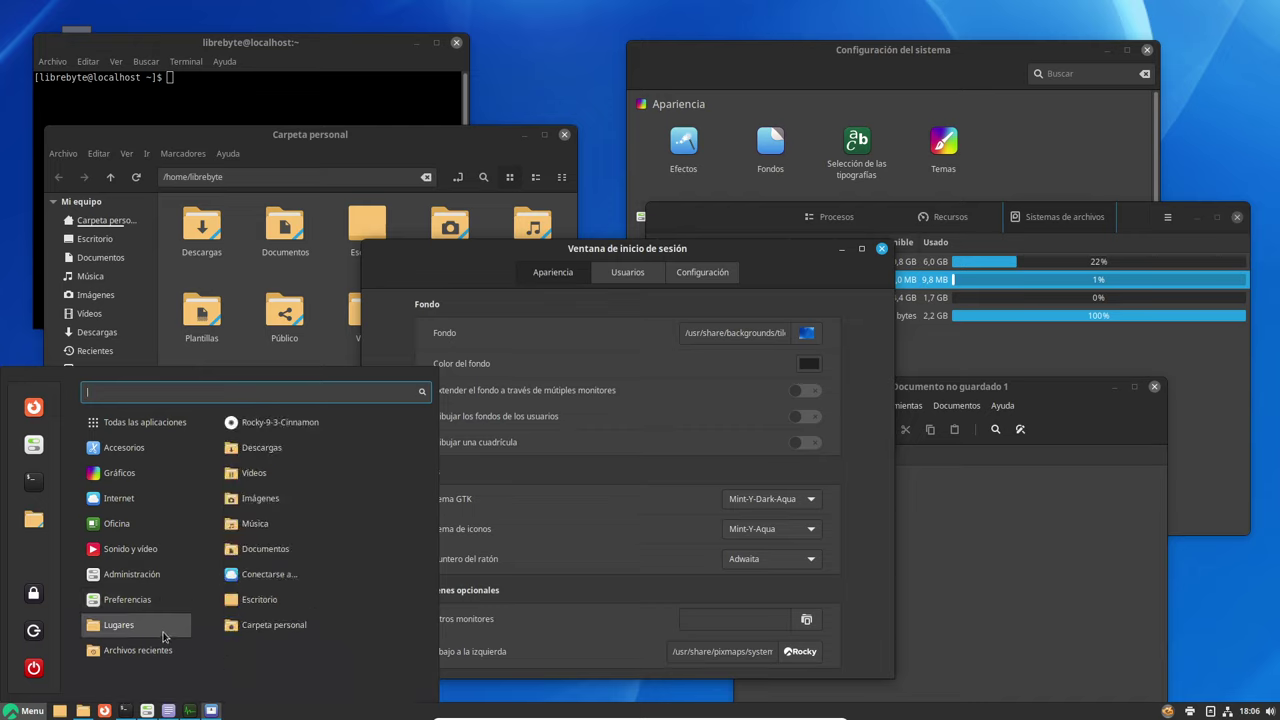
pyautogui.moveTo(187, 653)
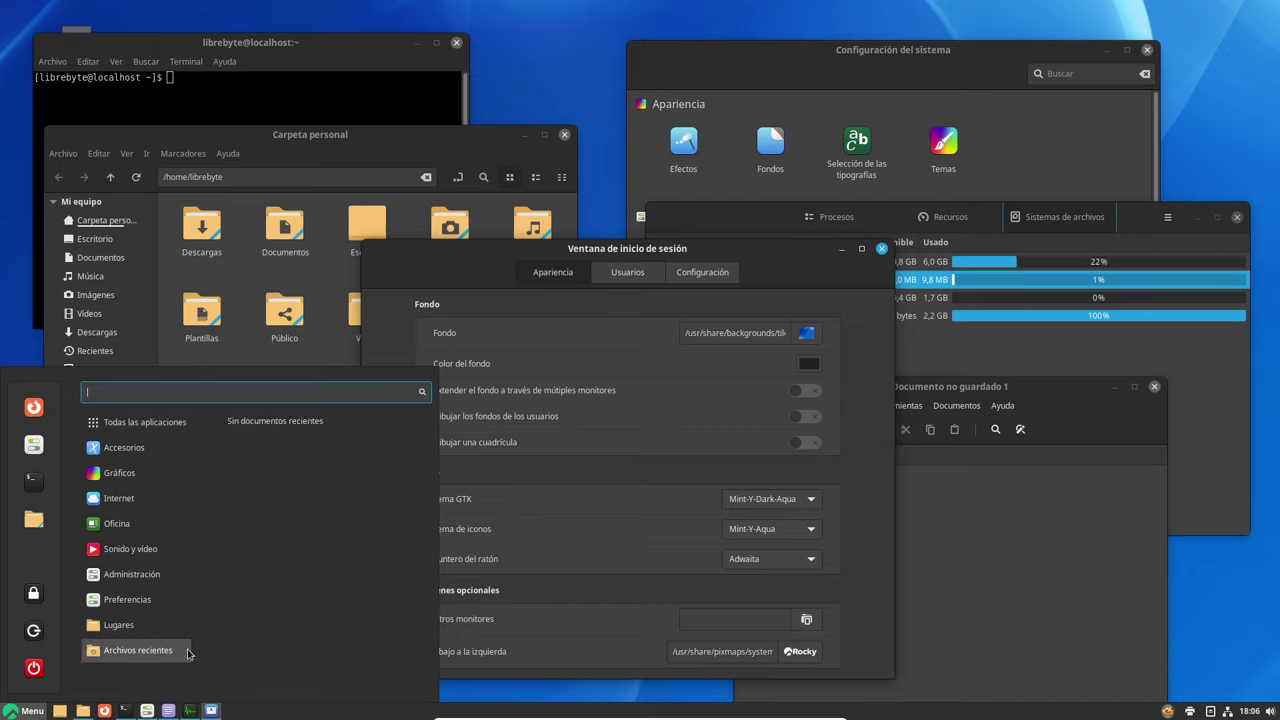
pyautogui.click(384, 715)
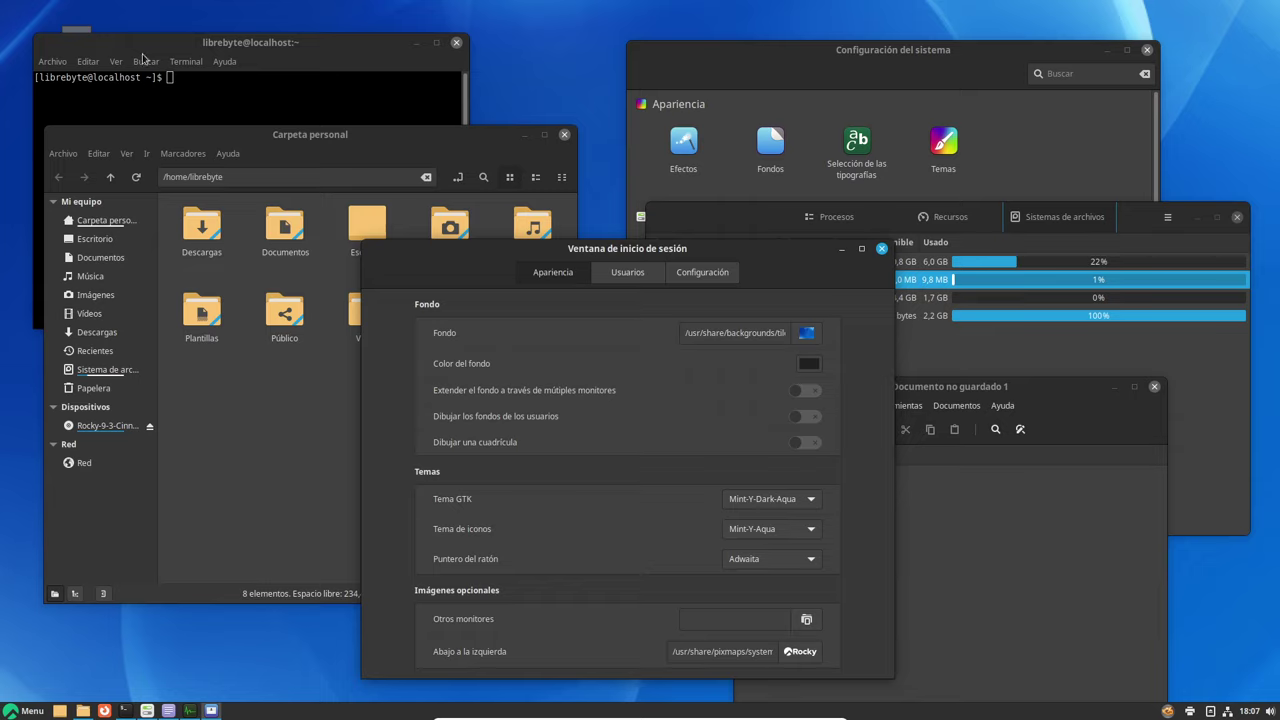
# Try running sudo dnf in the guest terminal, which fails
pyautogui.click(220, 88)
pyautogui.write('sudo dbnd')
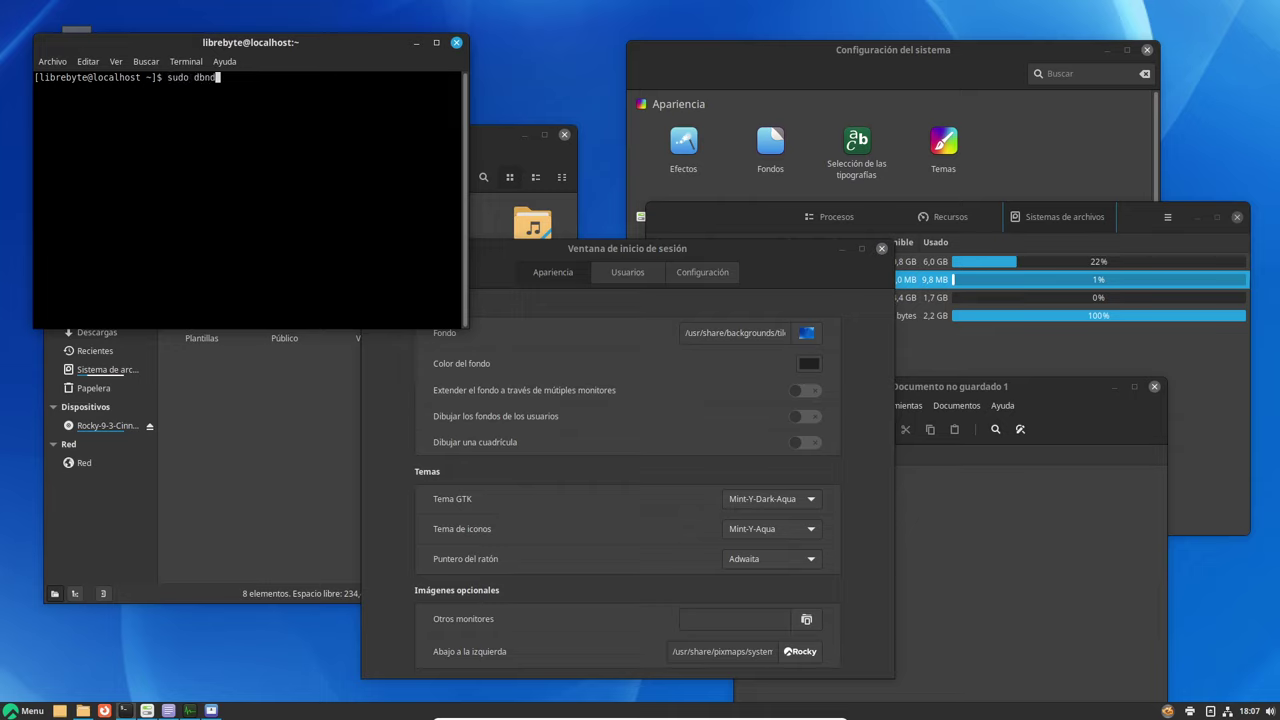
pyautogui.press('BackSpace')
pyautogui.press('BackSpace')
pyautogui.press('BackSpace')
pyautogui.write('dnd')
pyautogui.press('BackSpace')
pyautogui.write('f')
pyautogui.press('Return')
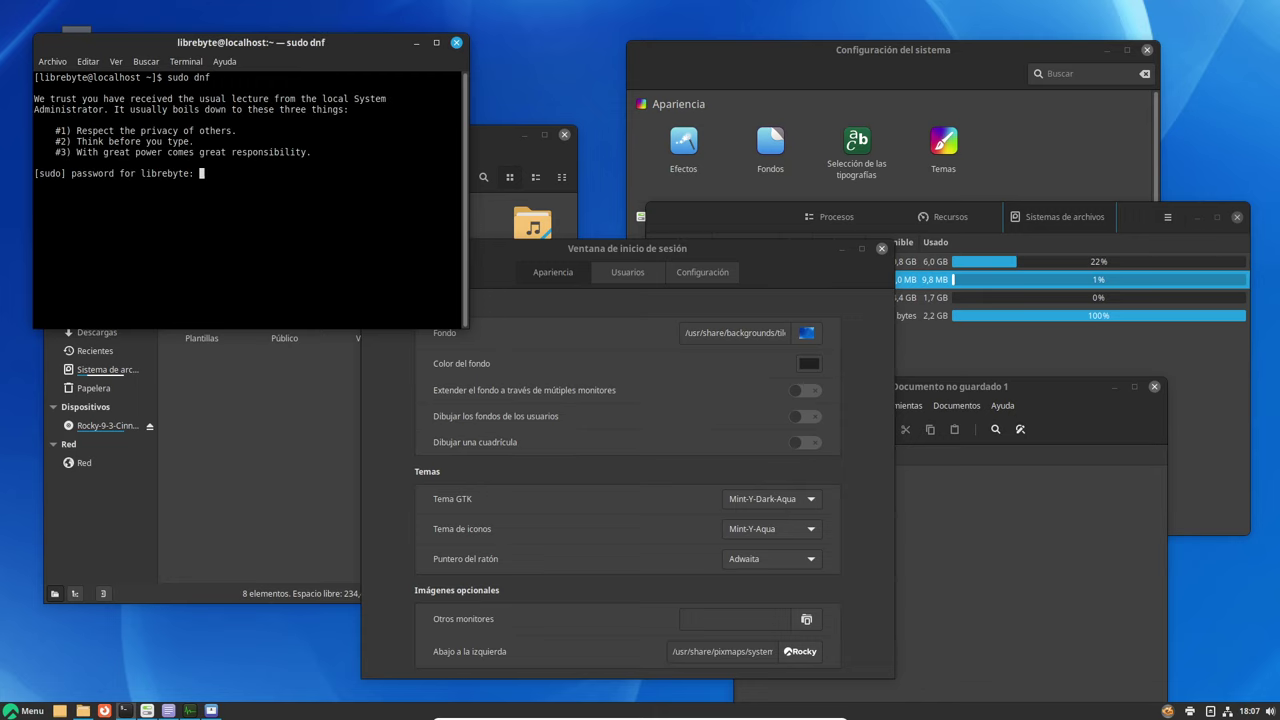
pyautogui.press('Return')
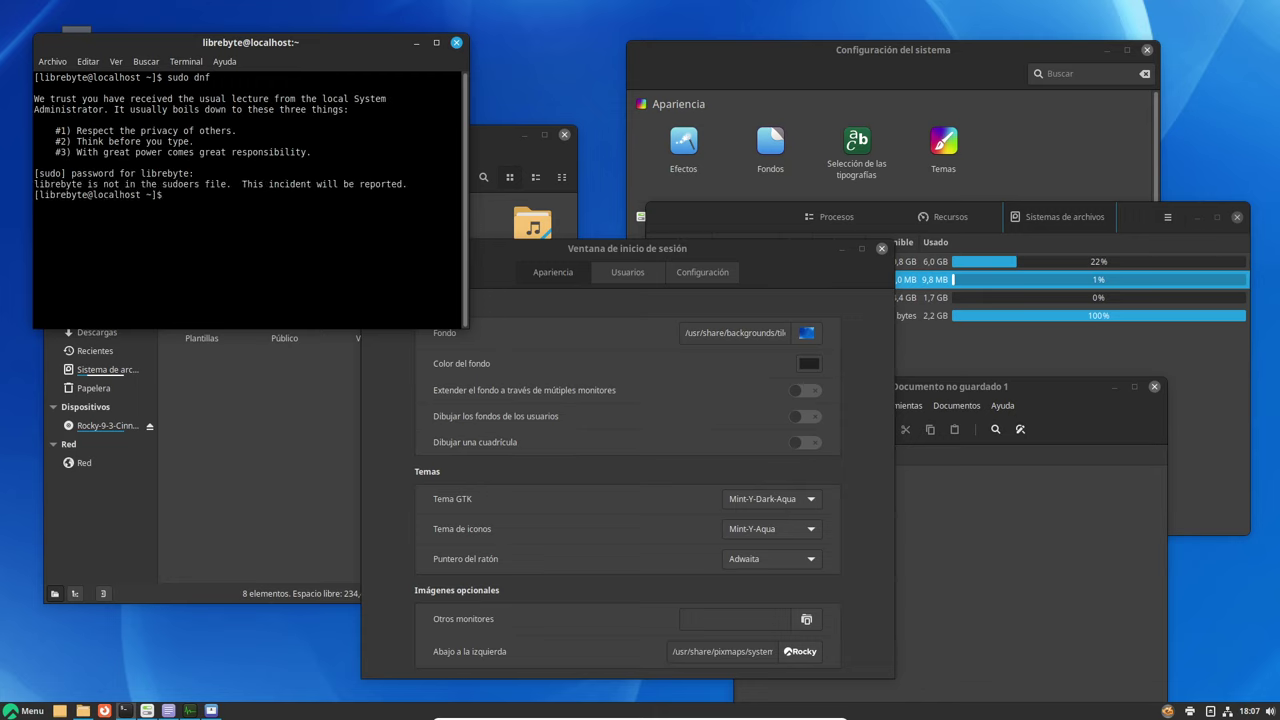
# Become root with su - and the root password, run dnf update, then abort it with Ctrl+C
pyautogui.press('Up')
pyautogui.press('BackSpace')
pyautogui.press('BackSpace')
pyautogui.press('BackSpace')
pyautogui.press('BackSpace')
pyautogui.press('BackSpace')
pyautogui.press('BackSpace')
pyautogui.press('BackSpace')
pyautogui.write("su '1")
pyautogui.press('BackSpace')
pyautogui.press('BackSpace')
pyautogui.write('-')
pyautogui.press('Return')
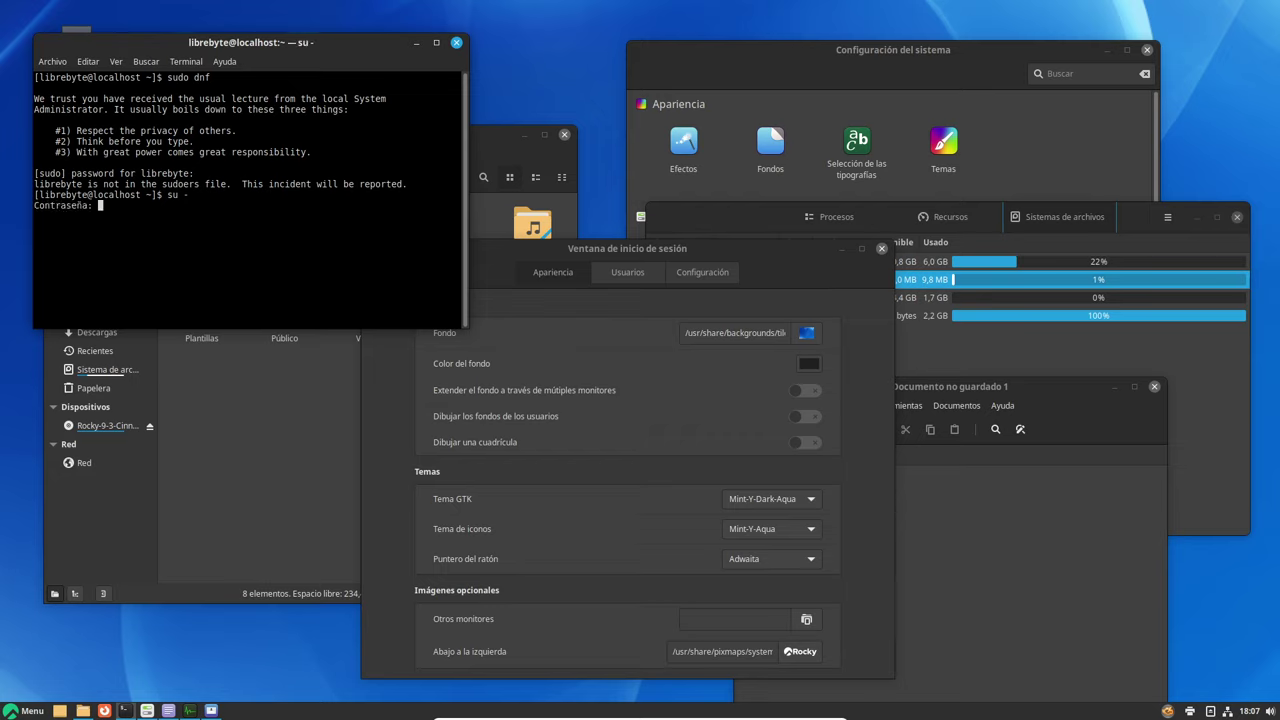
pyautogui.press('Return')
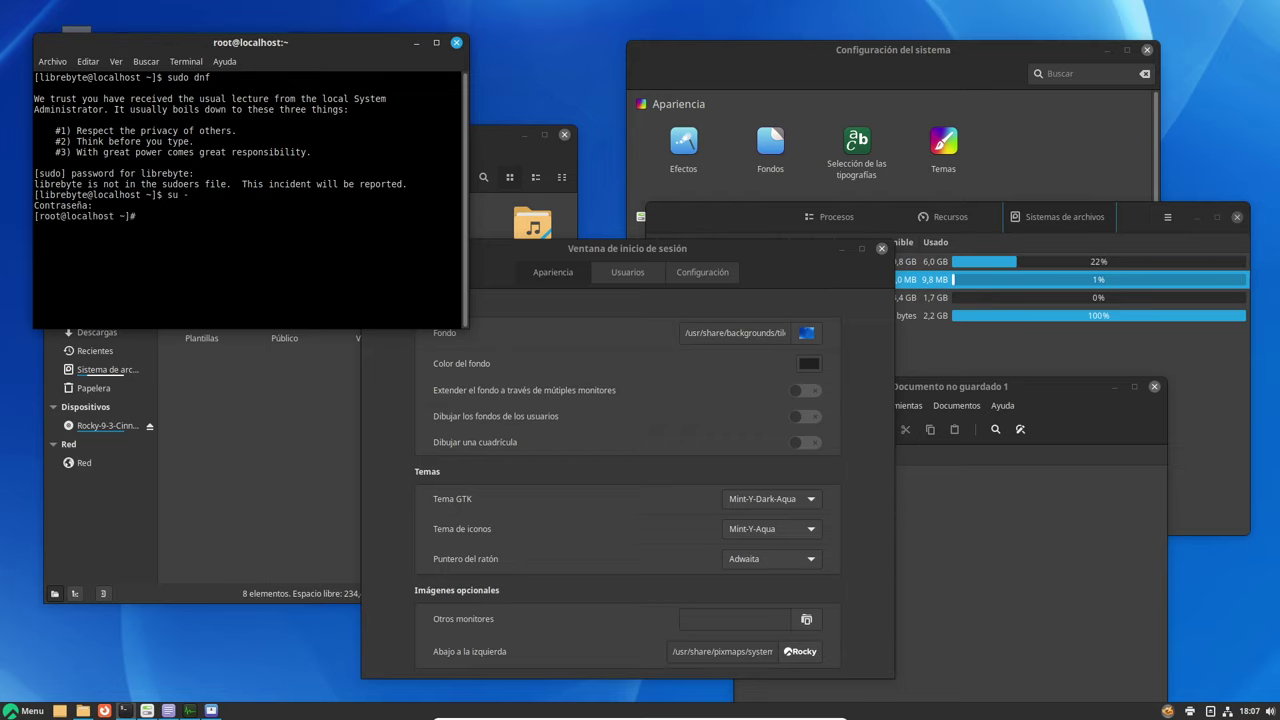
pyautogui.write('dnf update')
pyautogui.press('Return')
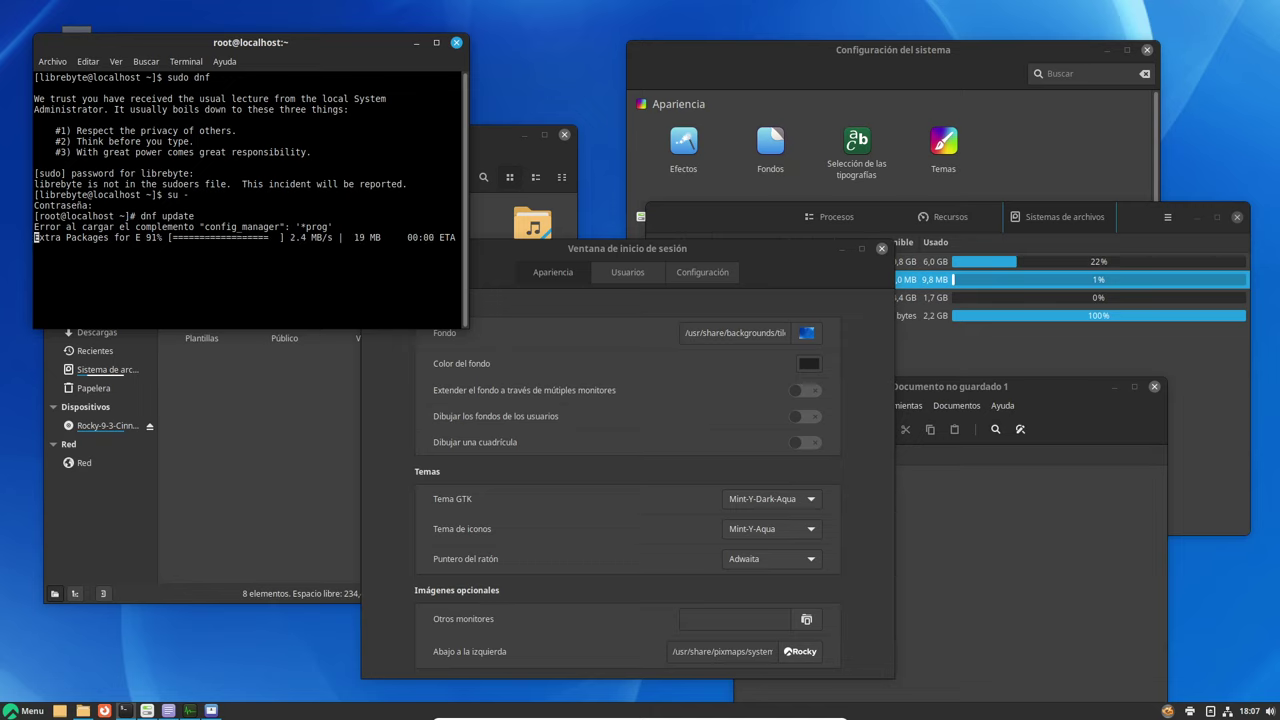
pyautogui.hotkey('ctrl', 'c')
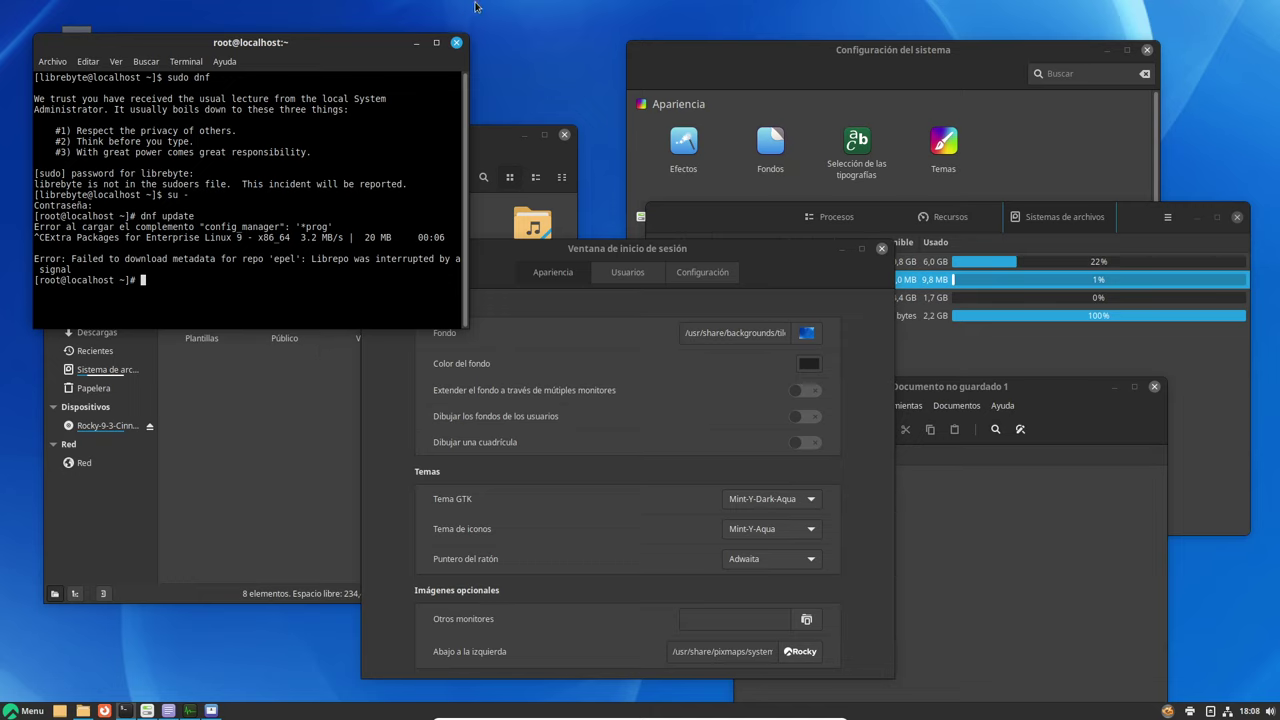
# Close the terminal, file manager, login settings, editor, monitor and settings windows, then request shutdown
pyautogui.click(456, 42)
pyautogui.click(327, 240)
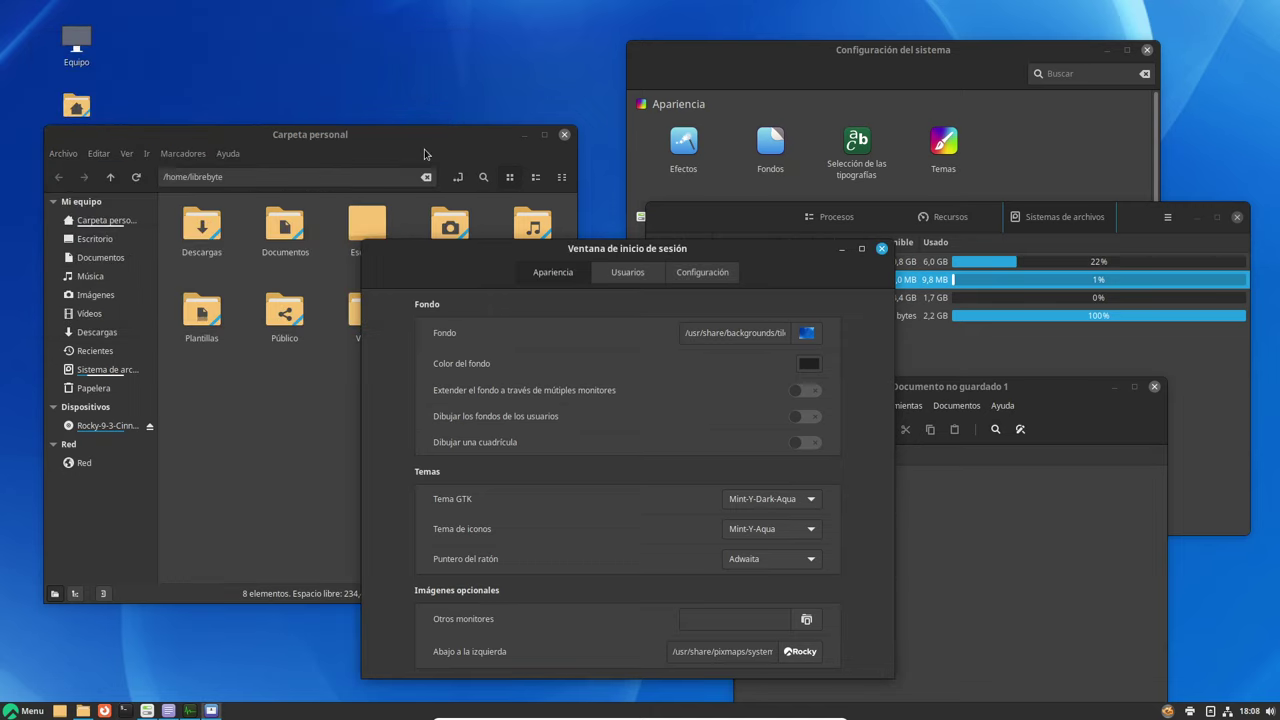
pyautogui.click(564, 134)
pyautogui.click(881, 248)
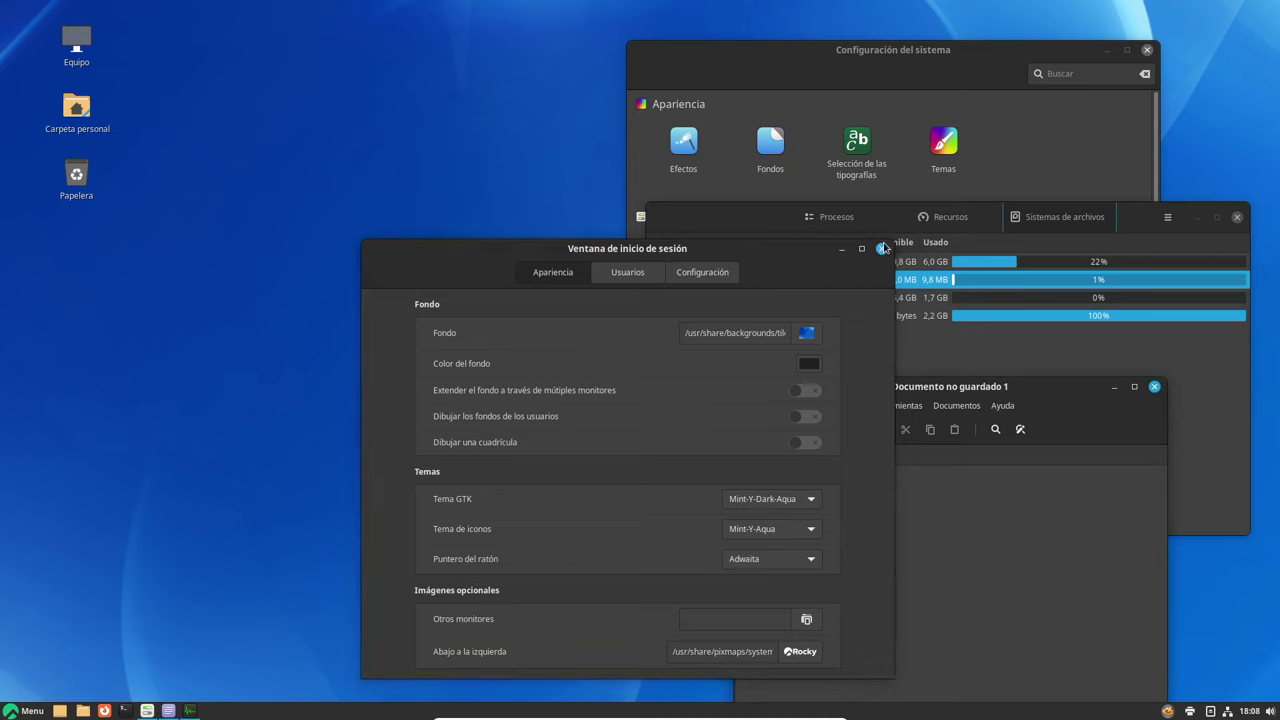
pyautogui.click(1154, 386)
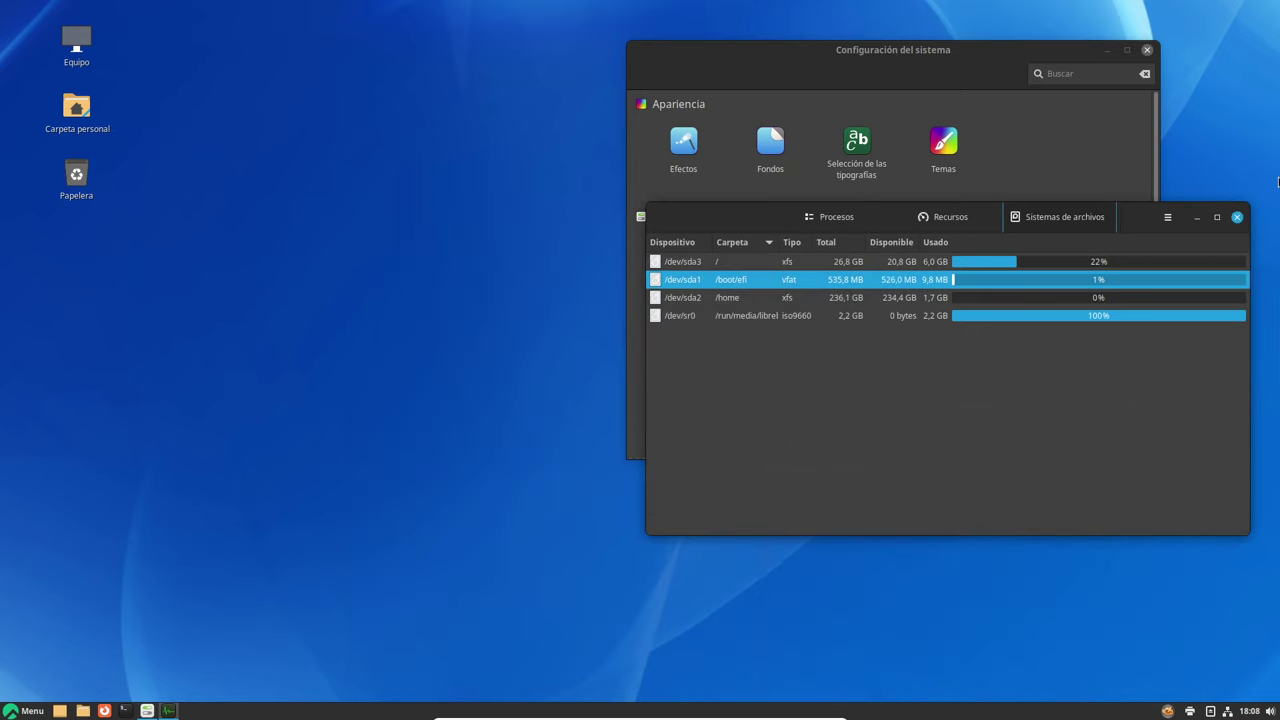
pyautogui.click(1237, 216)
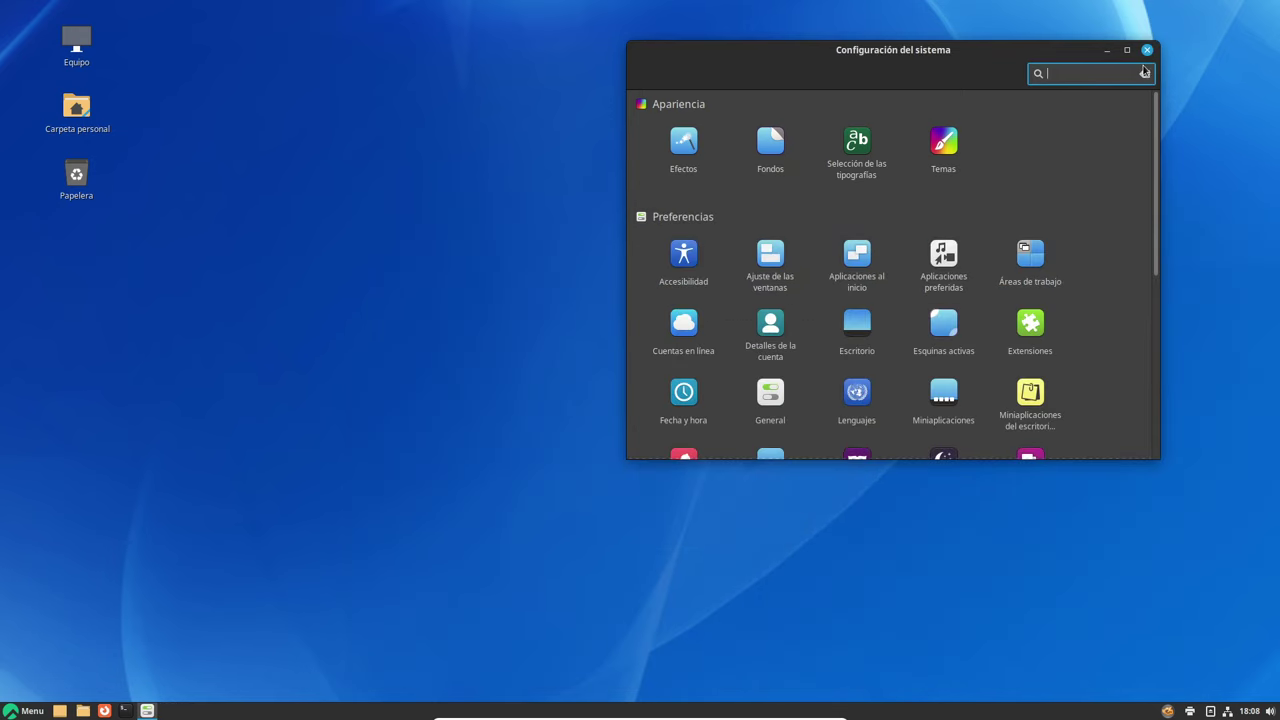
pyautogui.click(1147, 50)
pyautogui.click(24, 710)
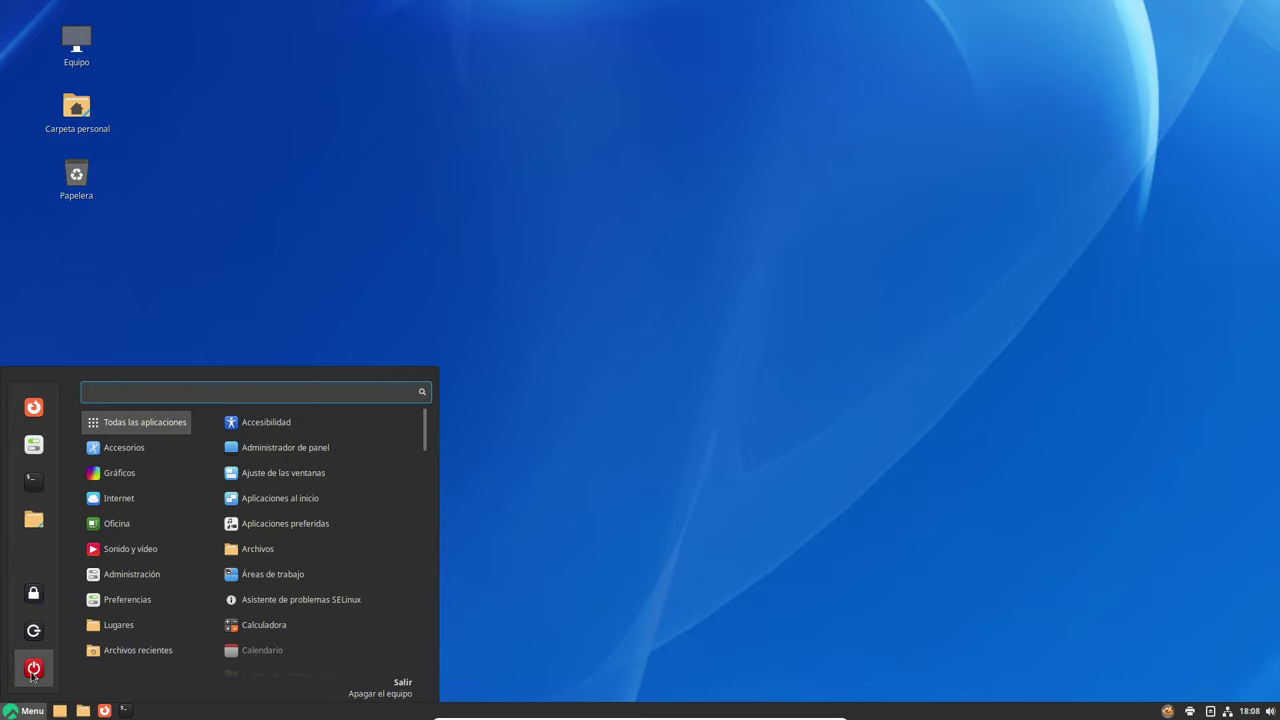
pyautogui.click(34, 668)
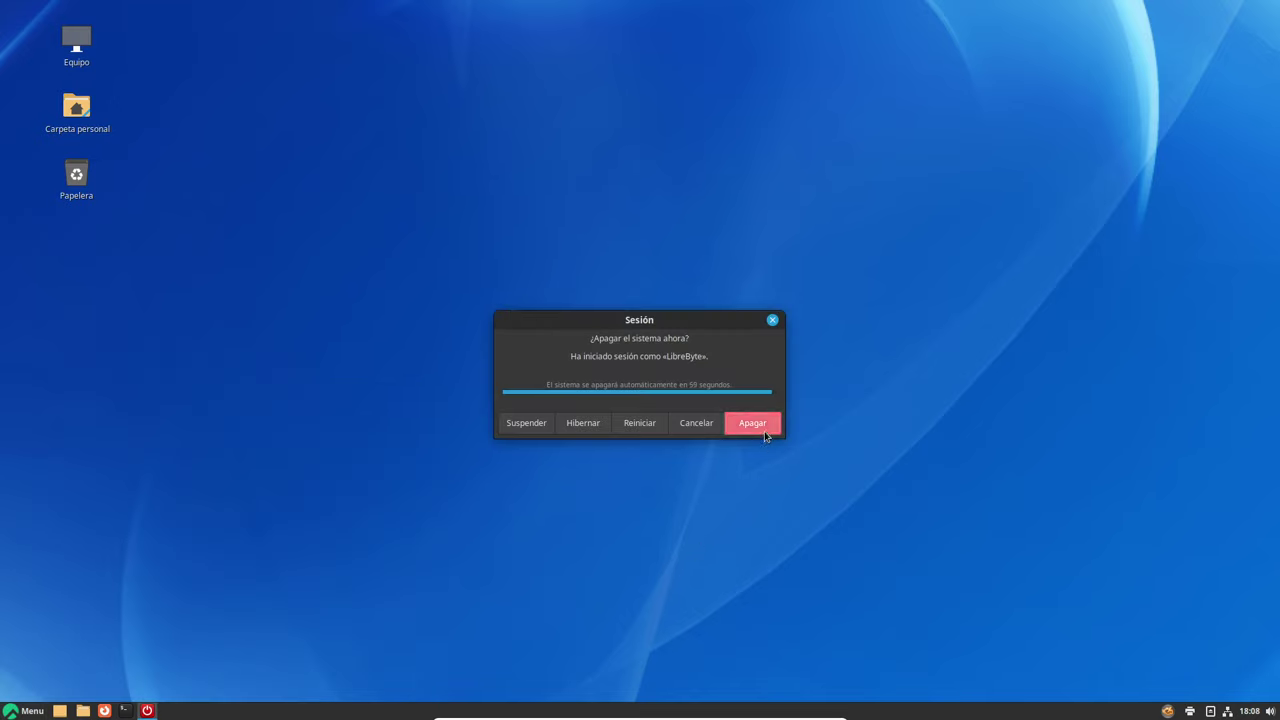